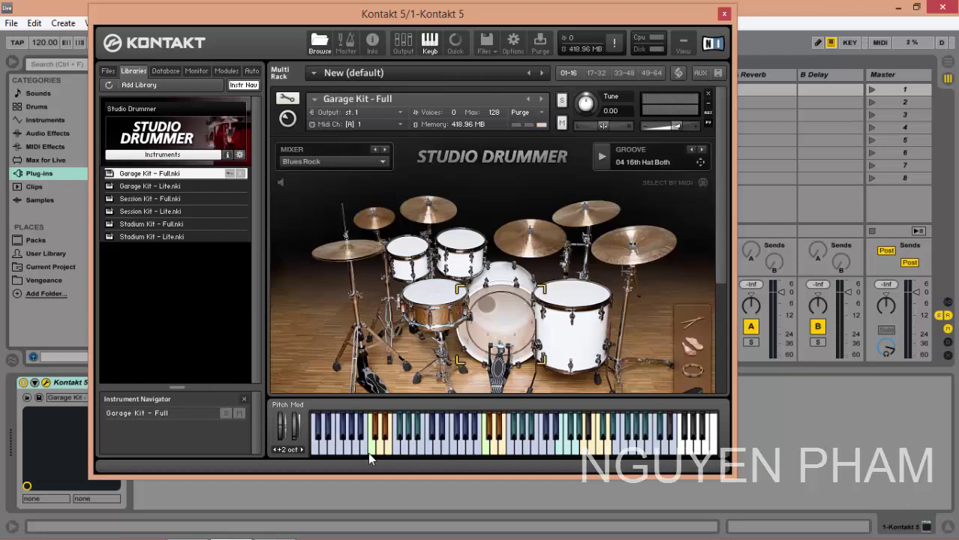
Step: Audition the kick, snare and lowest mapped sounds of Garage Kit - Full on the low keys of the virtual keyboard
{"action": "left_click", "coordinate": [370, 450]}
{"action": "left_click", "coordinate": [378, 448]}
{"action": "left_click", "coordinate": [378, 448]}
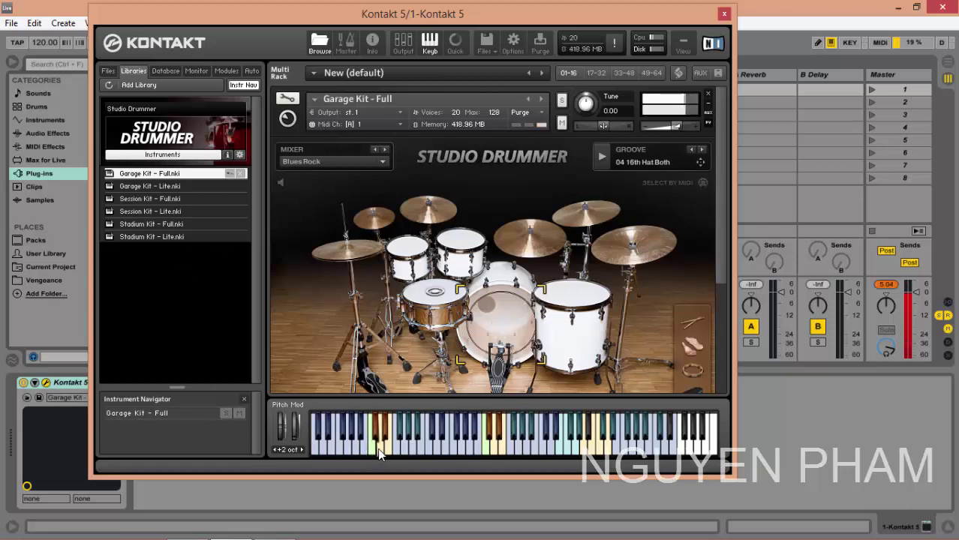
{"action": "left_click", "coordinate": [331, 449]}
{"action": "left_click", "coordinate": [321, 450]}
{"action": "left_click", "coordinate": [331, 448]}
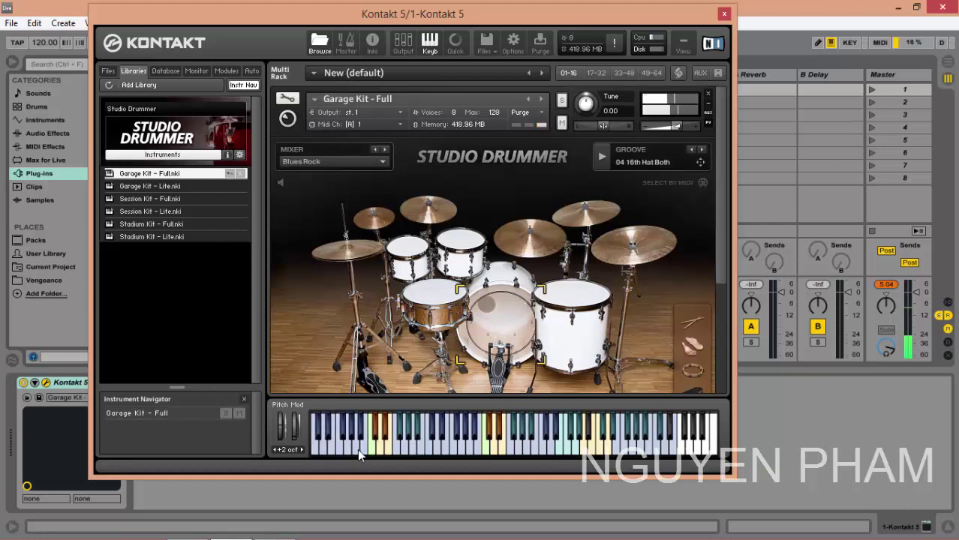
{"action": "left_click", "coordinate": [380, 448]}
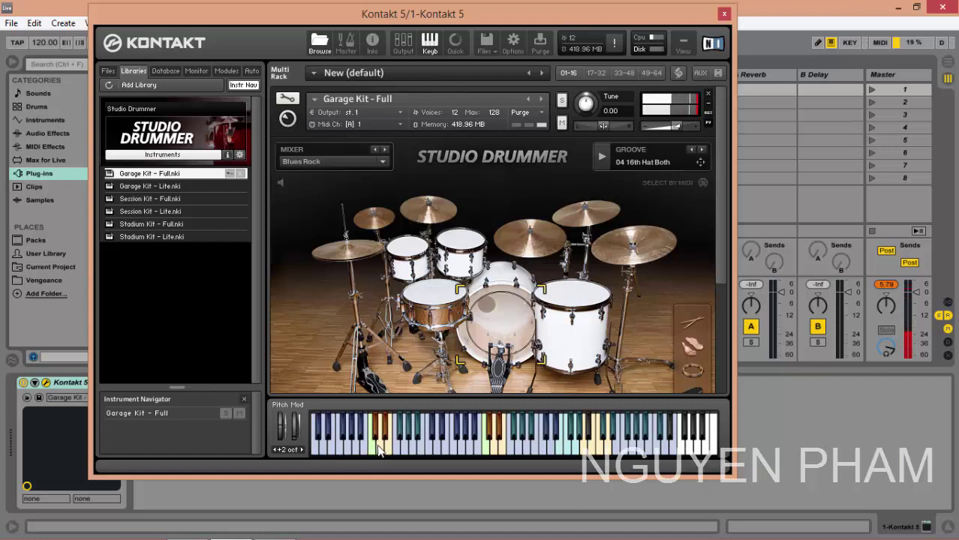
{"action": "left_click", "coordinate": [380, 450]}
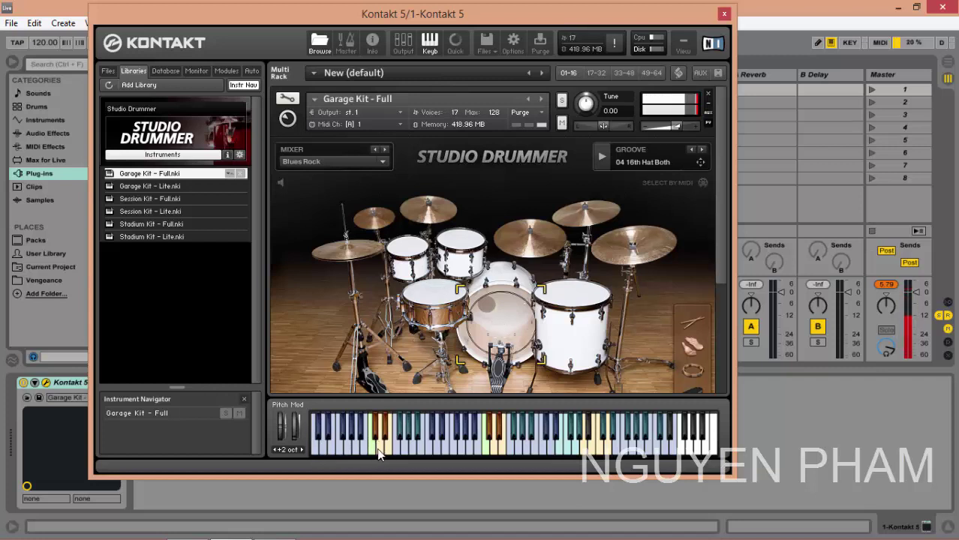
Step: Audition the kit sounds upward from the lower kick key to the keys just below the middle kick key
{"action": "left_click", "coordinate": [370, 449]}
{"action": "left_click", "coordinate": [370, 448]}
{"action": "left_click", "coordinate": [382, 449]}
{"action": "left_click", "coordinate": [389, 448]}
{"action": "left_click", "coordinate": [389, 448]}
{"action": "left_click", "coordinate": [391, 448]}
{"action": "left_click", "coordinate": [403, 449]}
{"action": "left_click", "coordinate": [424, 447]}
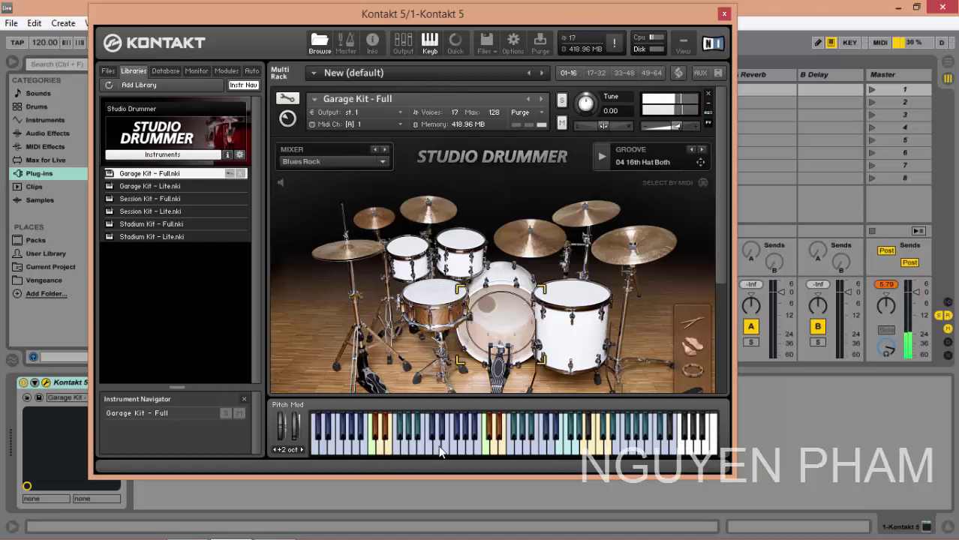
{"action": "left_click", "coordinate": [454, 449]}
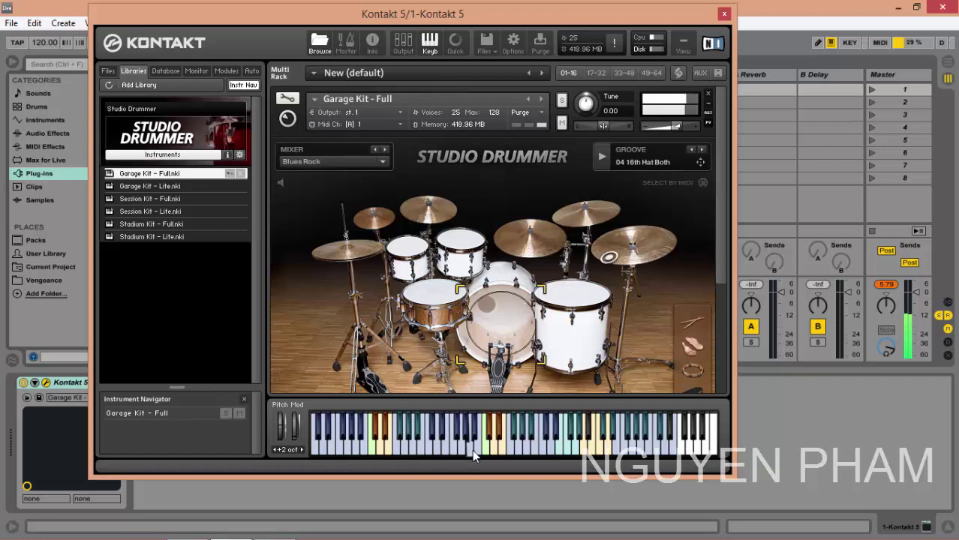
Step: Audition the kit sounds from the middle kick key up to the highest mapped keys
{"action": "left_click", "coordinate": [484, 449]}
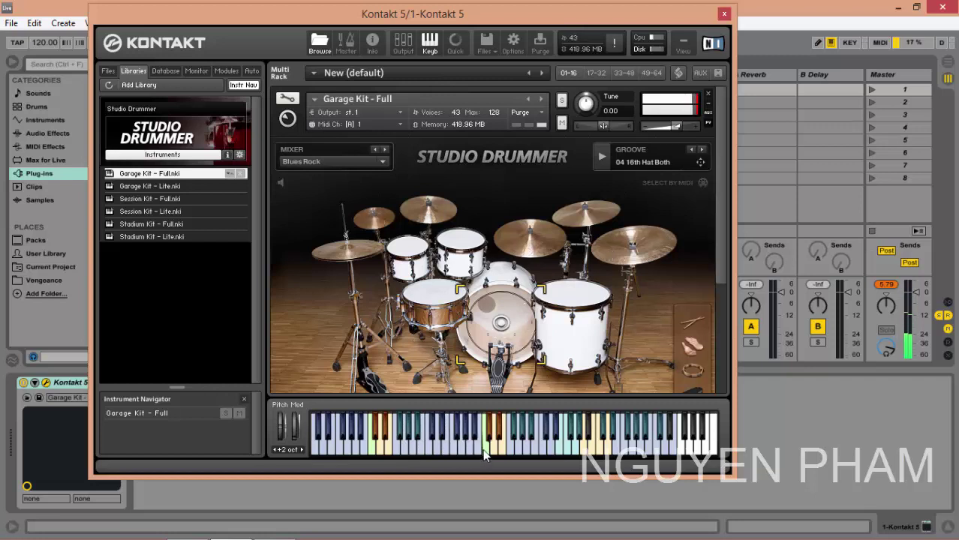
{"action": "left_click", "coordinate": [484, 449]}
{"action": "left_click", "coordinate": [495, 449]}
{"action": "left_click", "coordinate": [513, 450]}
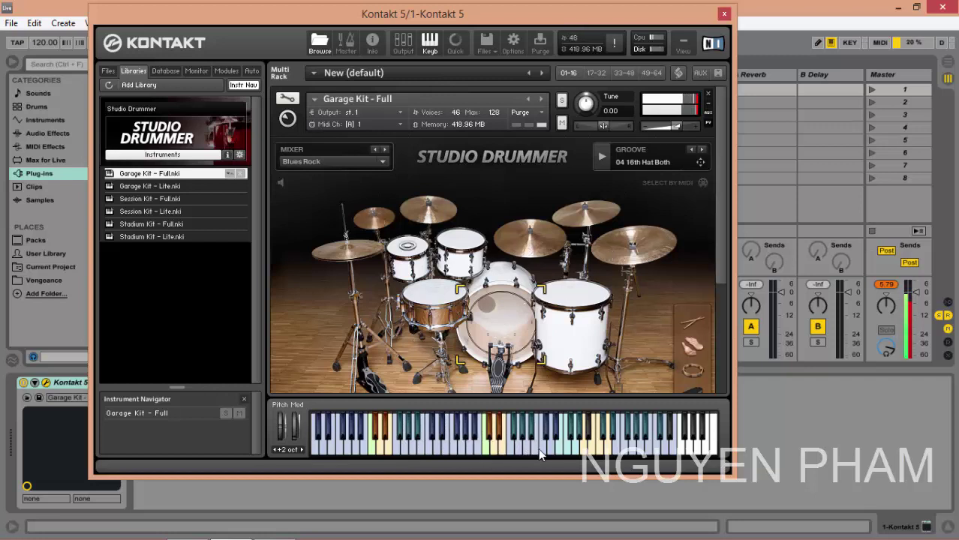
{"action": "left_click", "coordinate": [587, 448]}
{"action": "left_click", "coordinate": [634, 448]}
{"action": "left_click", "coordinate": [648, 449]}
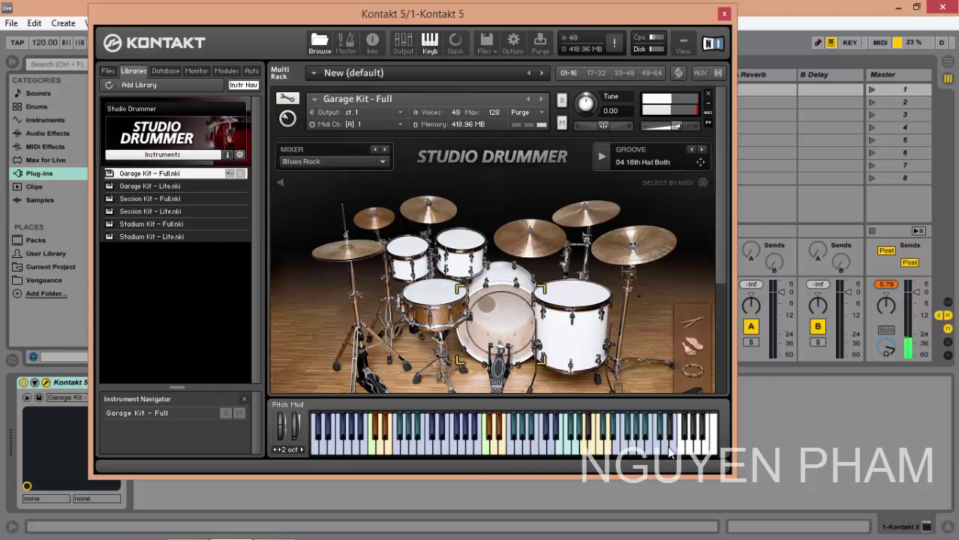
Step: Audition the kit sounds back down from the upper keys to the keys around the middle kick
{"action": "left_click", "coordinate": [583, 448]}
{"action": "left_click", "coordinate": [564, 449]}
{"action": "left_click", "coordinate": [484, 446]}
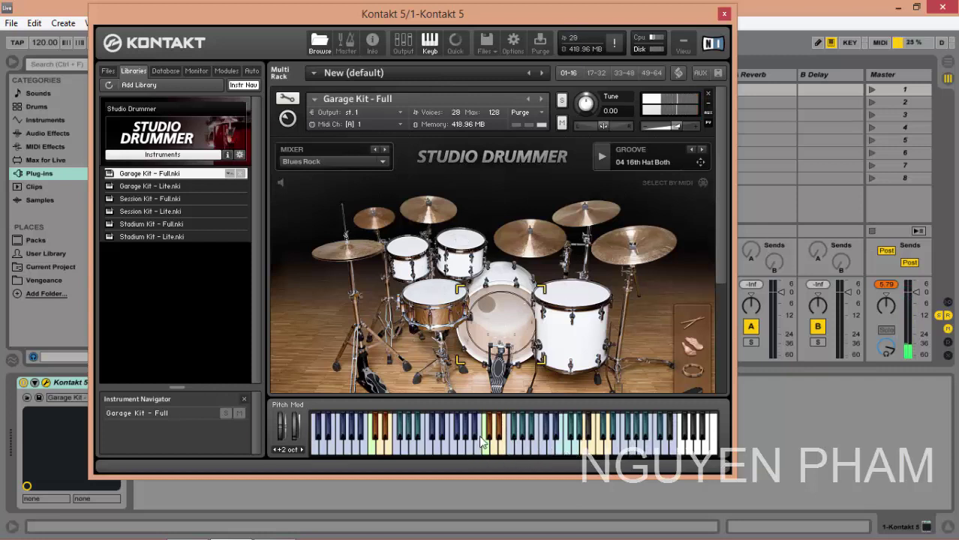
{"action": "left_click", "coordinate": [480, 442]}
{"action": "left_click", "coordinate": [480, 441]}
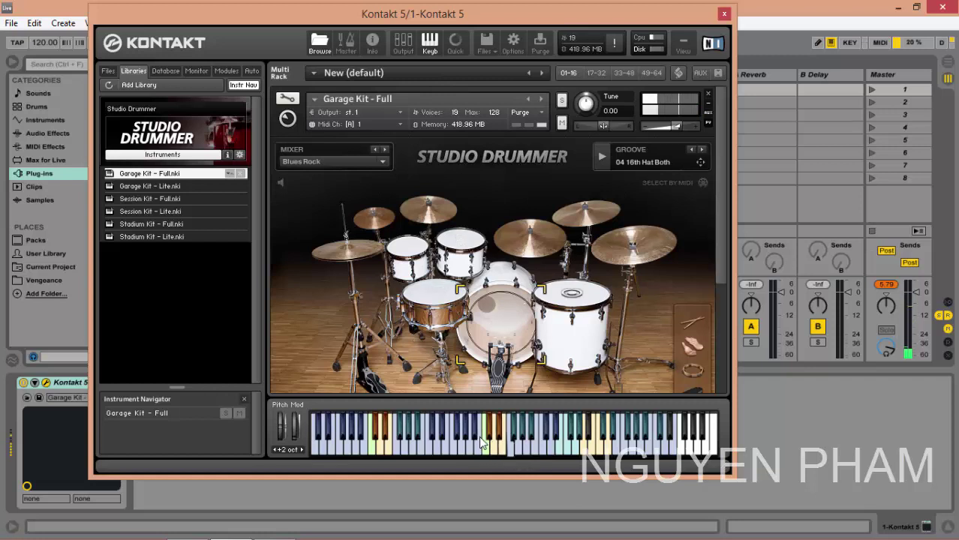
{"action": "left_click", "coordinate": [482, 443]}
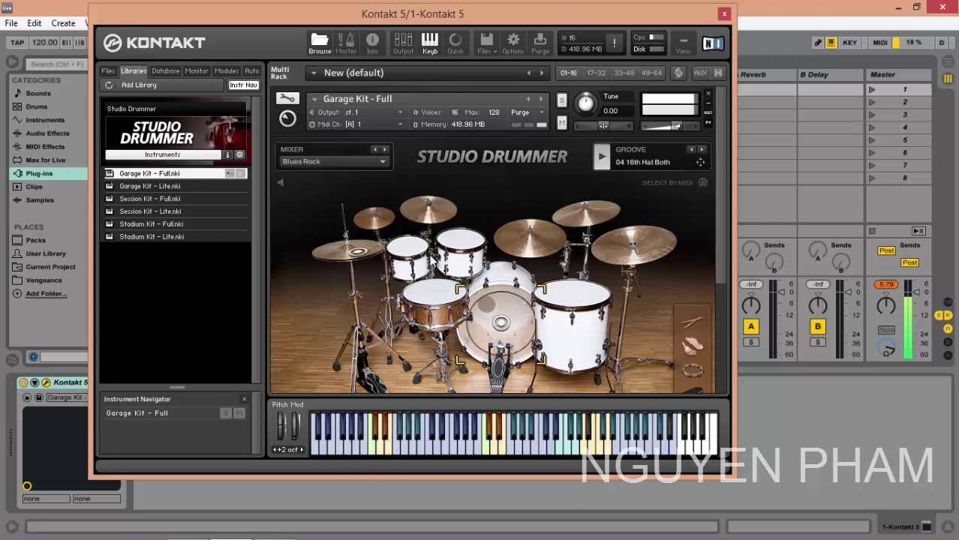
Step: Audition 10 16th Hat Both Ghost.mid and 05 Variation.mid from 11 Fill 100BPM in the 07 Blues Rock grooves
{"action": "left_click_drag", "start_coordinate": [721, 135], "coordinate": [748, 204]}
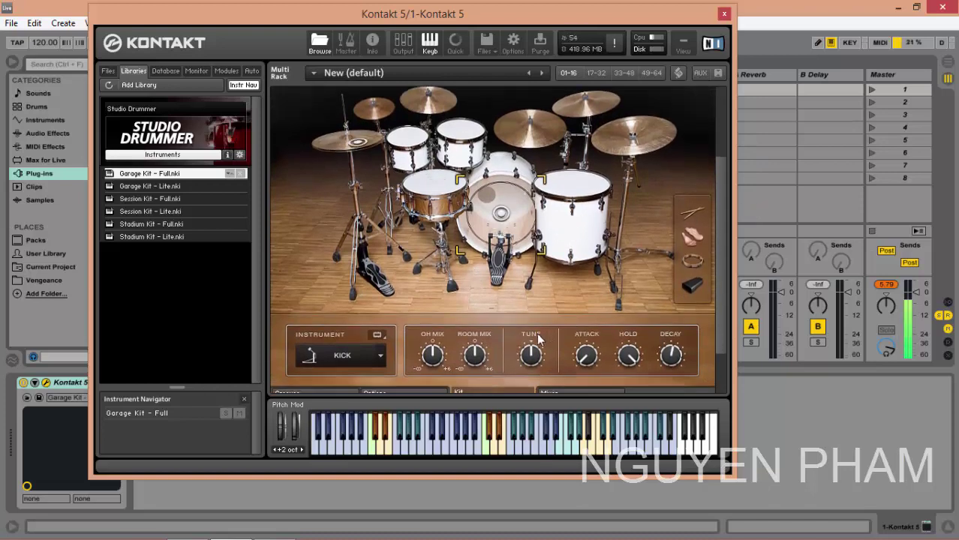
{"action": "left_click_drag", "start_coordinate": [723, 228], "coordinate": [716, 274]}
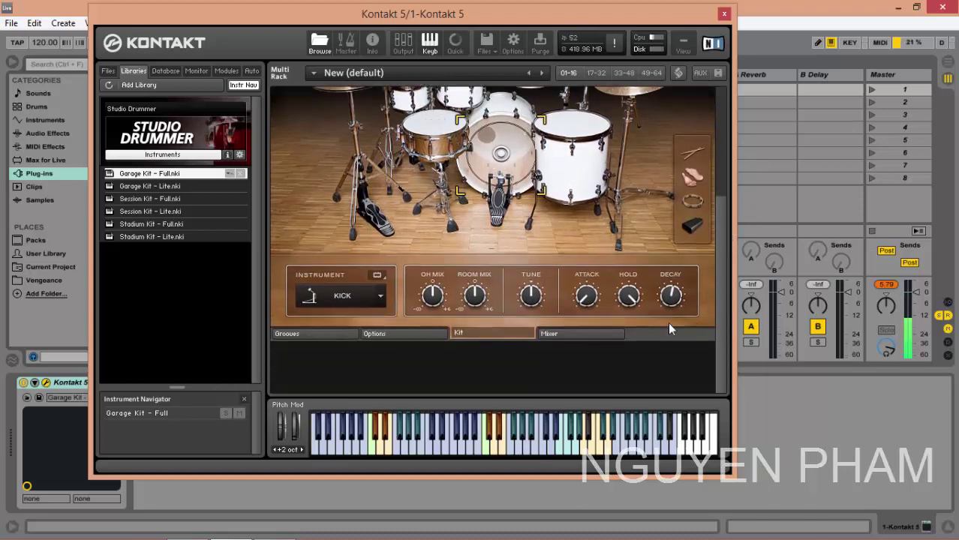
{"action": "left_click", "coordinate": [314, 334]}
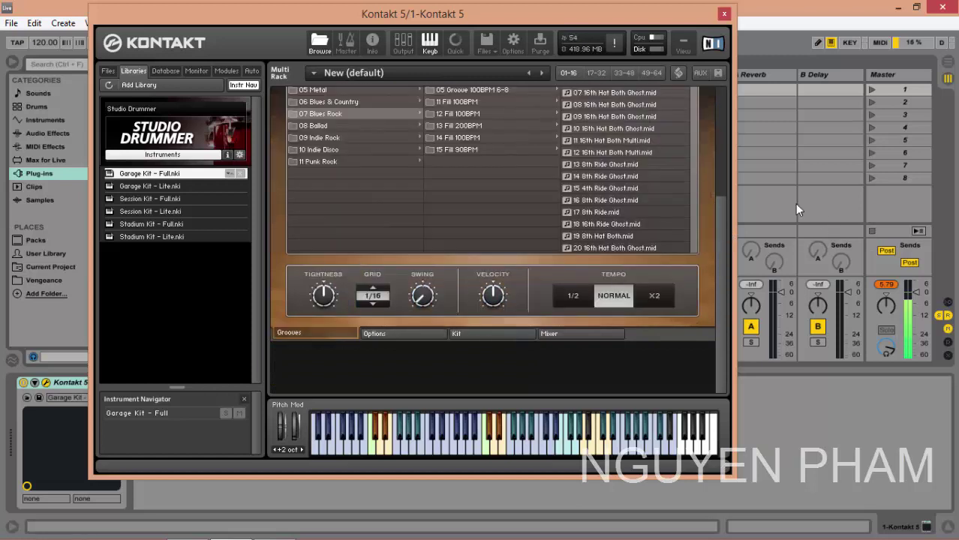
{"action": "left_click", "coordinate": [579, 128]}
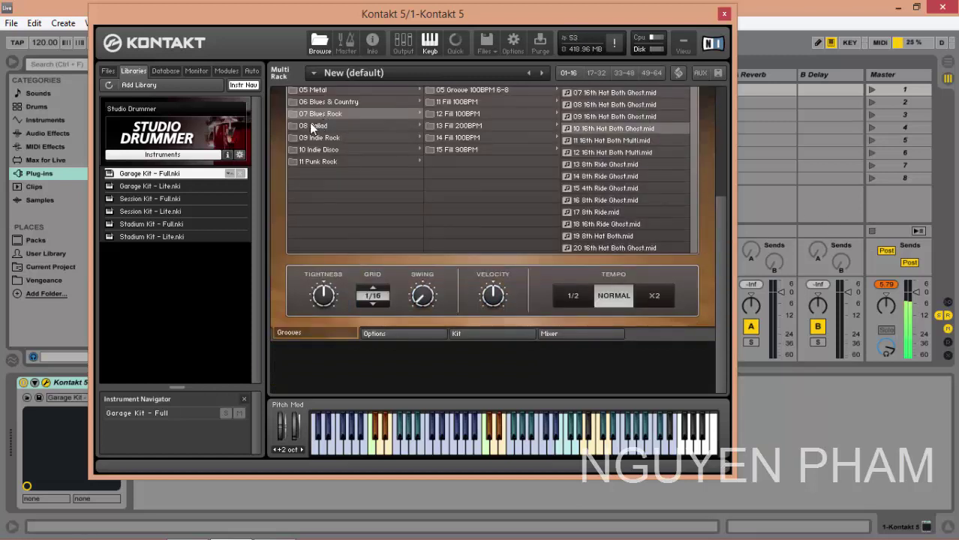
{"action": "left_click", "coordinate": [314, 119]}
{"action": "left_click", "coordinate": [475, 102]}
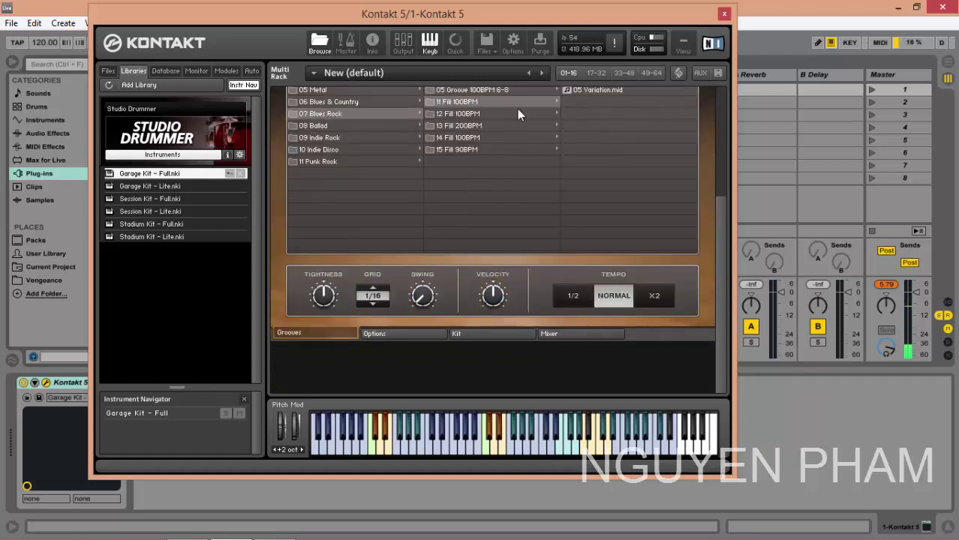
{"action": "left_click", "coordinate": [584, 91]}
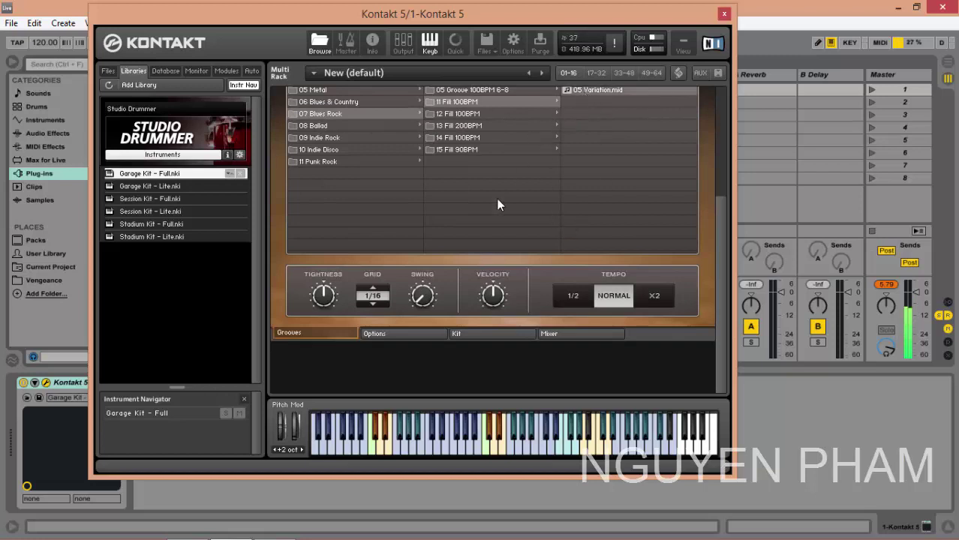
Step: Select the groove 02 8th Hat Closed Cym.mid from 01 Groove 90BPM in the 07 Blues Rock category
{"action": "scroll", "coordinate": [385, 183], "scroll_direction": "up", "scroll_amount": 3}
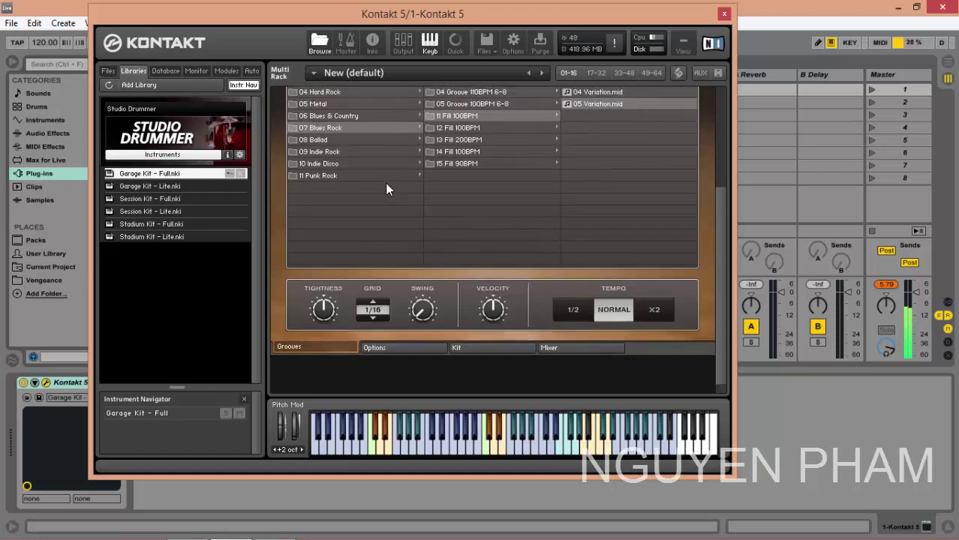
{"action": "scroll", "coordinate": [405, 191], "scroll_direction": "up", "scroll_amount": 1}
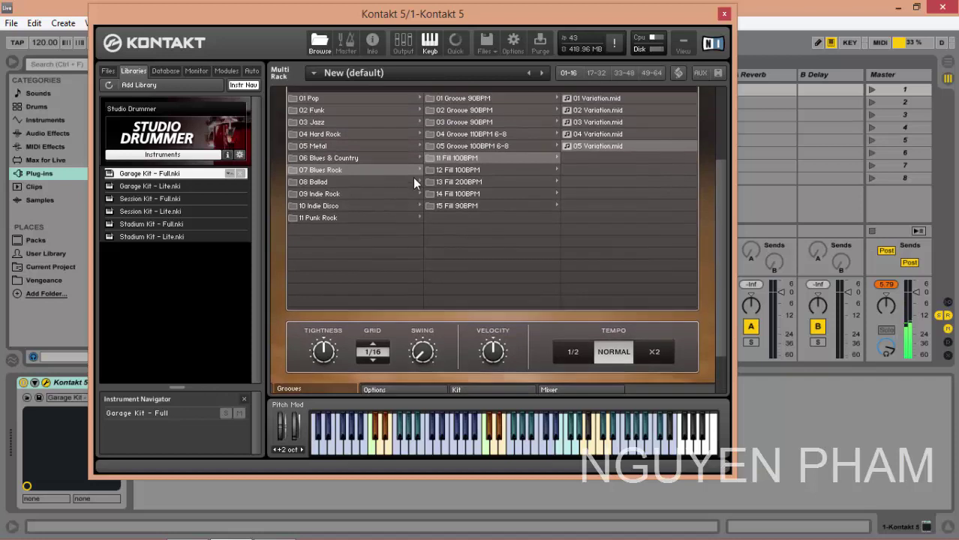
{"action": "left_click", "coordinate": [450, 99]}
{"action": "left_click", "coordinate": [605, 110]}
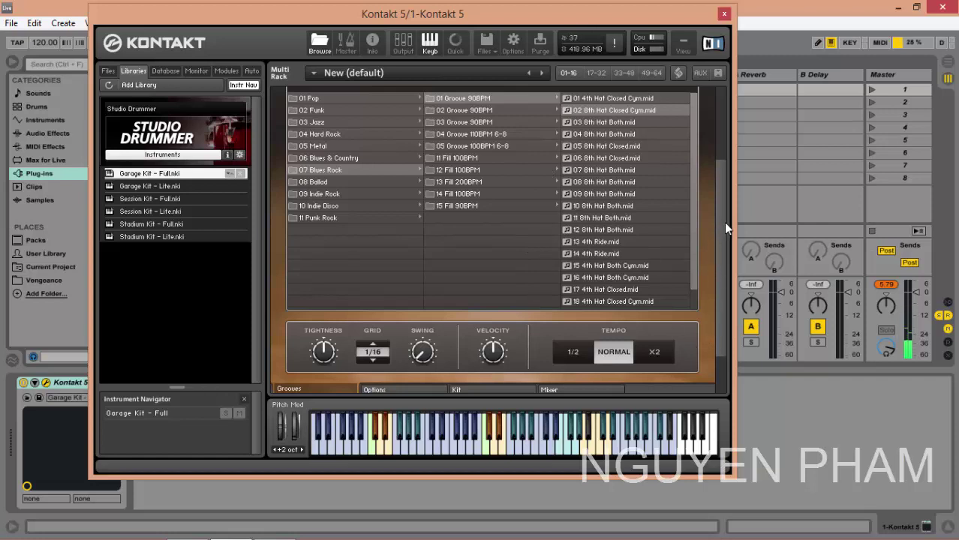
Step: Review the groove tempo settings and the MIDI mapping and randomize options of the drum kit
{"action": "left_click_drag", "start_coordinate": [723, 223], "coordinate": [721, 283]}
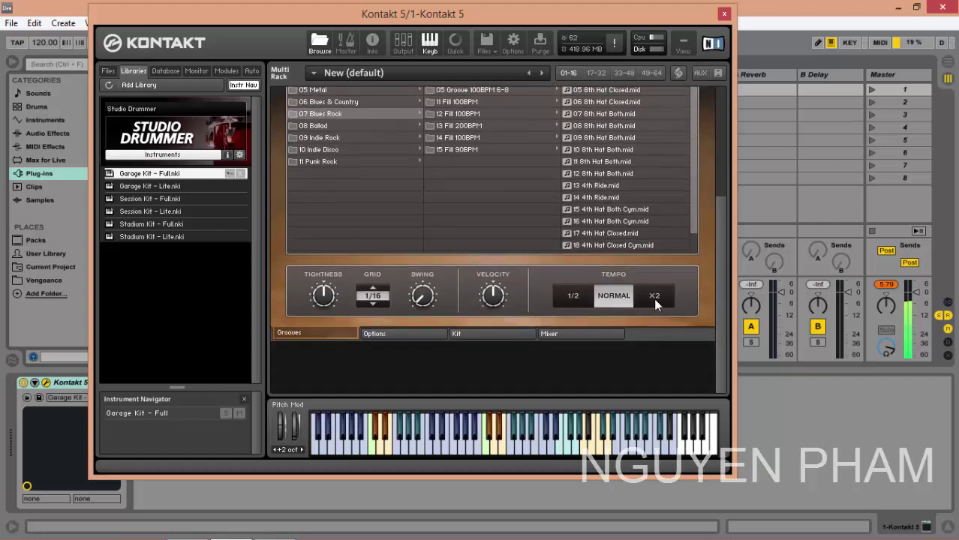
{"action": "left_click", "coordinate": [405, 331]}
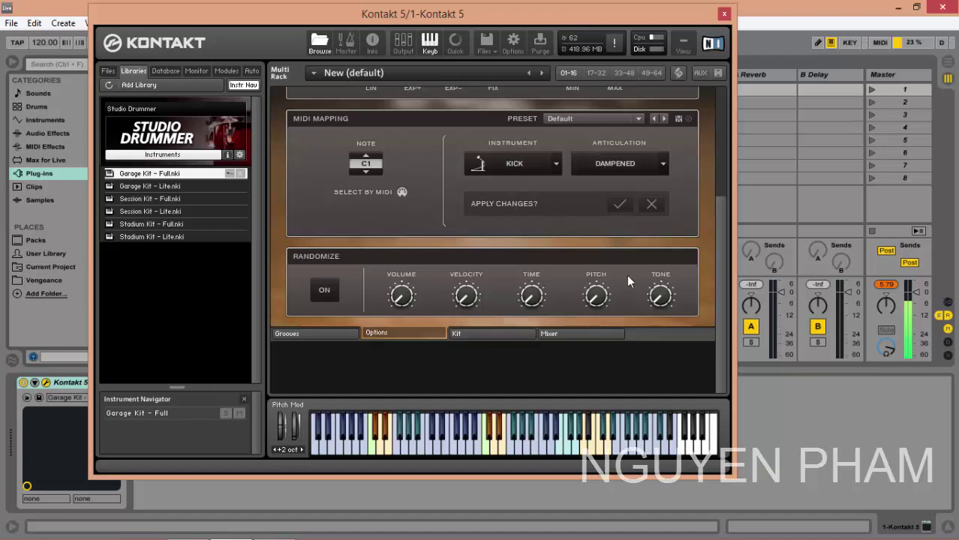
Step: In the Kit view, slightly raise the kick's OH Mix and Room Mix and return its Tune to the centre
{"action": "left_click", "coordinate": [474, 335]}
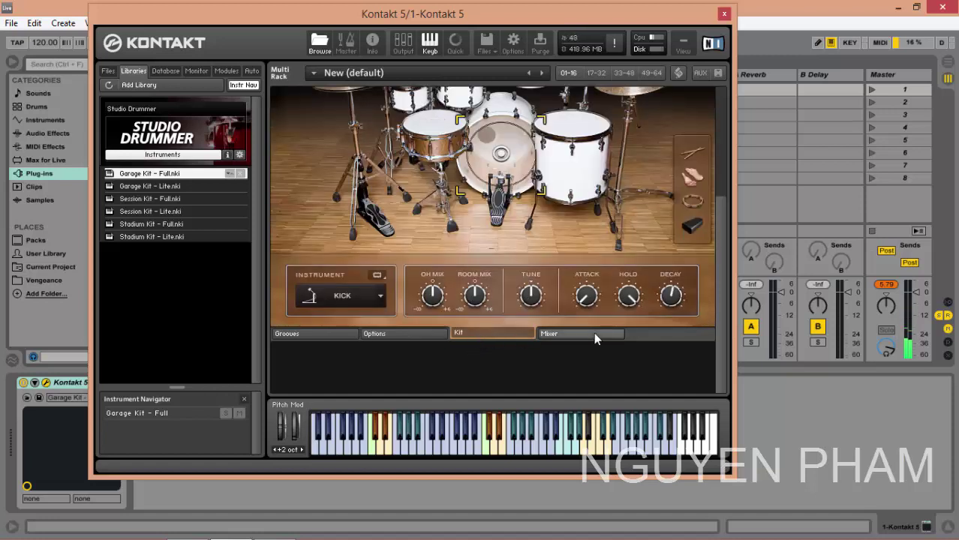
{"action": "left_click", "coordinate": [366, 295]}
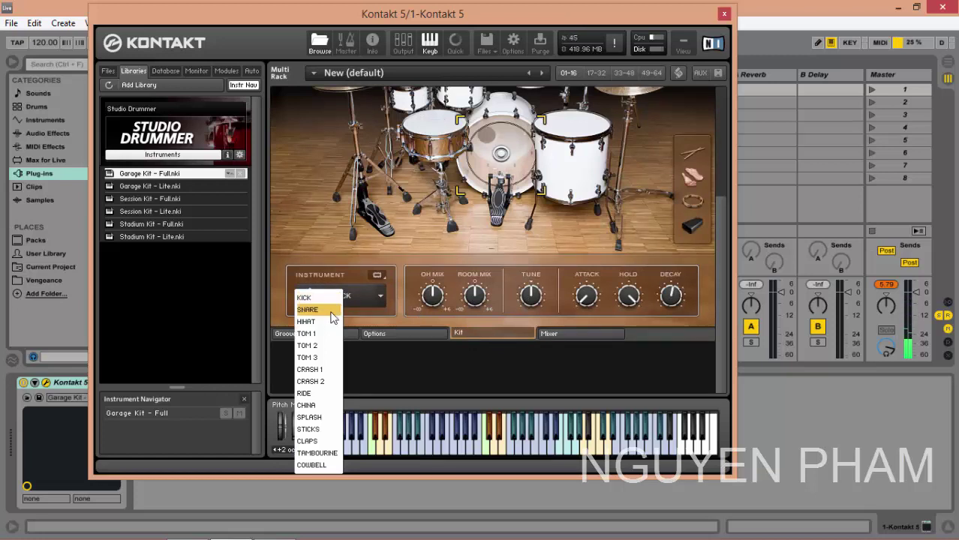
{"action": "left_click", "coordinate": [433, 309]}
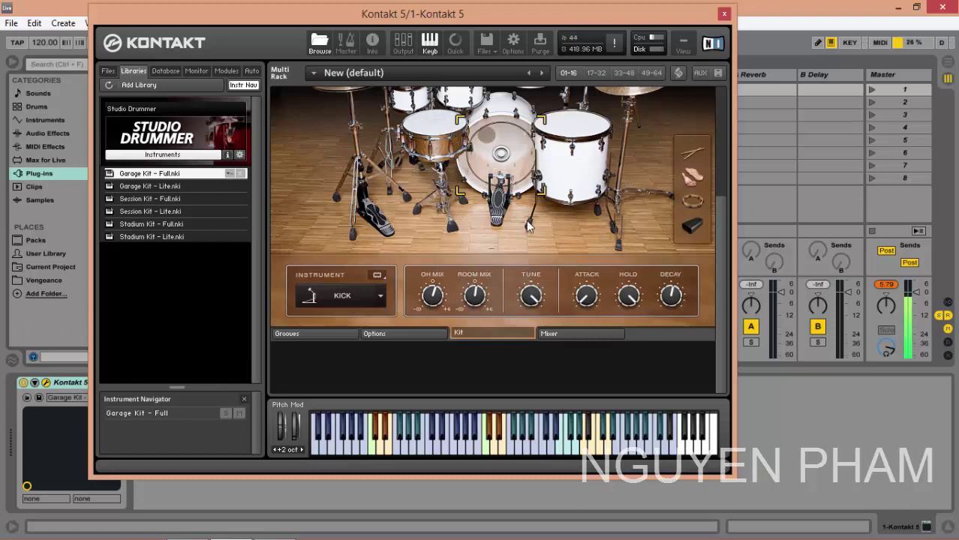
{"action": "left_click_drag", "start_coordinate": [520, 266], "coordinate": [528, 349]}
Step: Slightly raise the kick and snare faders in the drum kit's mixer
{"action": "left_click", "coordinate": [571, 335]}
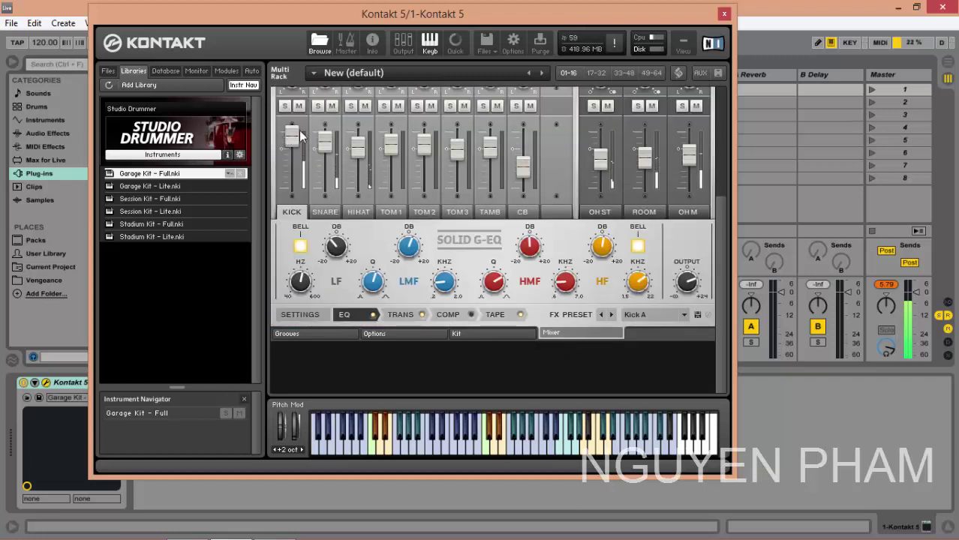
{"action": "left_click_drag", "start_coordinate": [292, 145], "coordinate": [294, 189]}
{"action": "left_click_drag", "start_coordinate": [298, 152], "coordinate": [327, 109]}
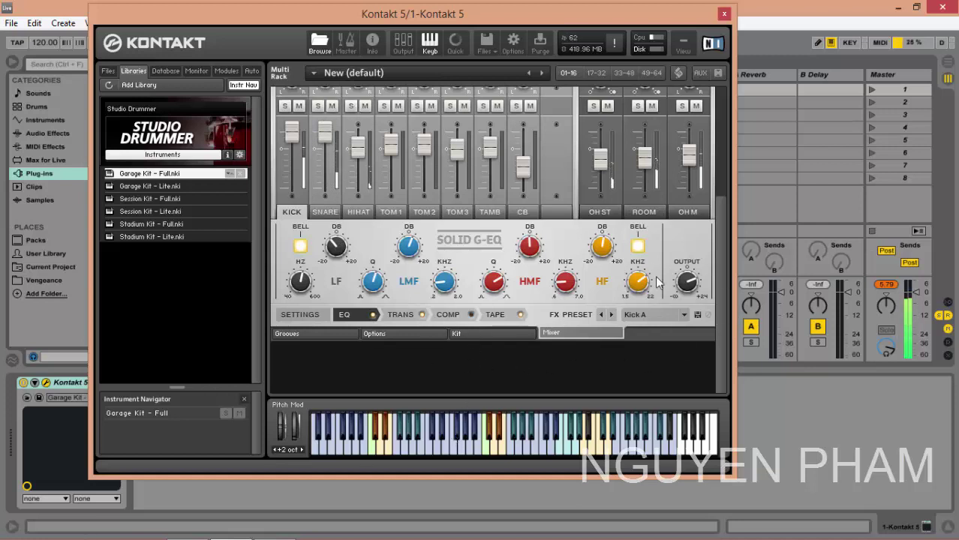
Step: Return to the Kit view, apply the Pop mixer preset and advance the groove to 04 8th Hat Both
{"action": "left_click_drag", "start_coordinate": [719, 240], "coordinate": [727, 219]}
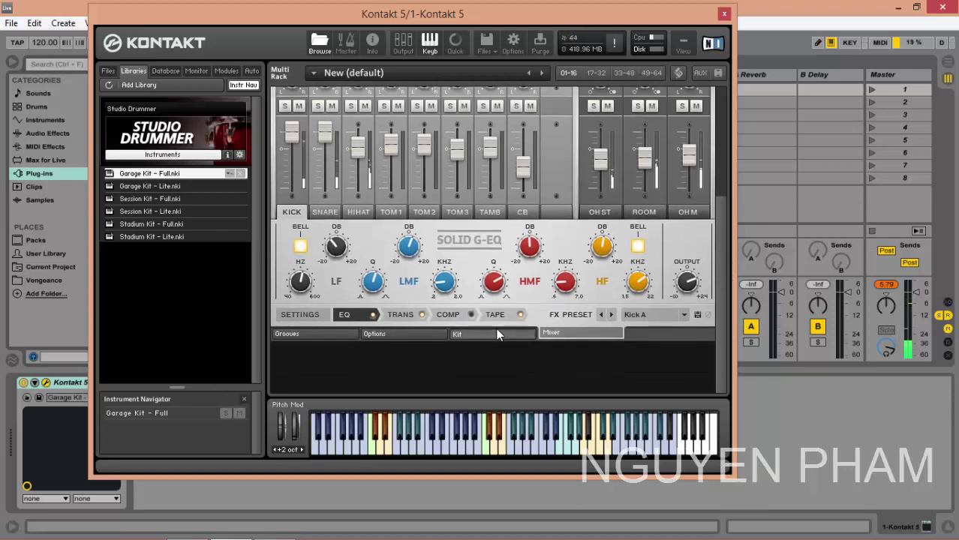
{"action": "left_click", "coordinate": [494, 333]}
{"action": "left_click", "coordinate": [406, 335]}
{"action": "left_click", "coordinate": [475, 332]}
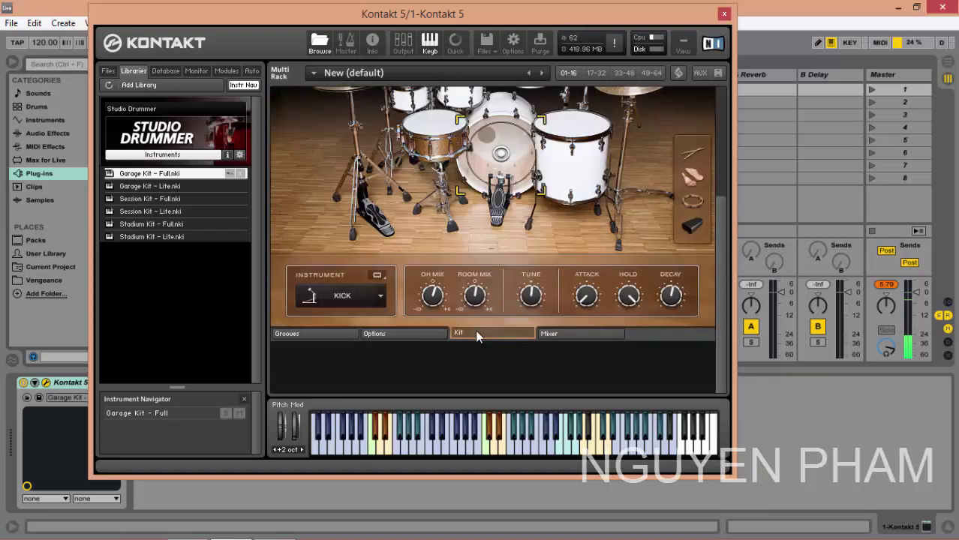
{"action": "left_click_drag", "start_coordinate": [724, 245], "coordinate": [724, 159]}
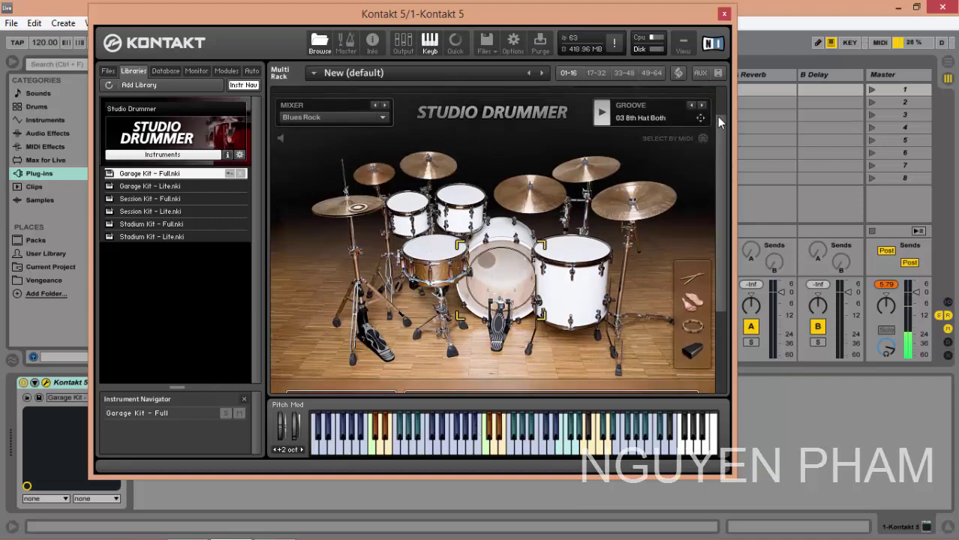
{"action": "left_click", "coordinate": [353, 117]}
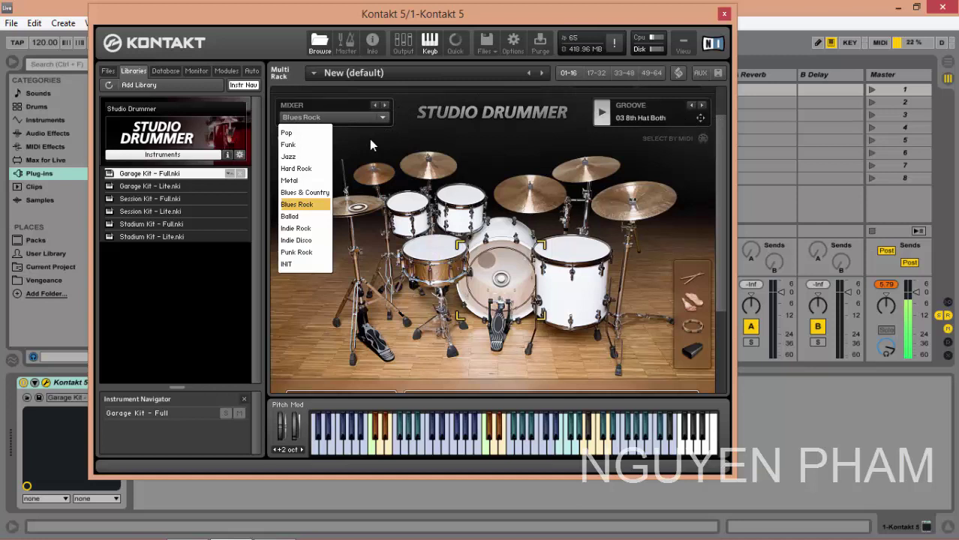
{"action": "left_click", "coordinate": [313, 135]}
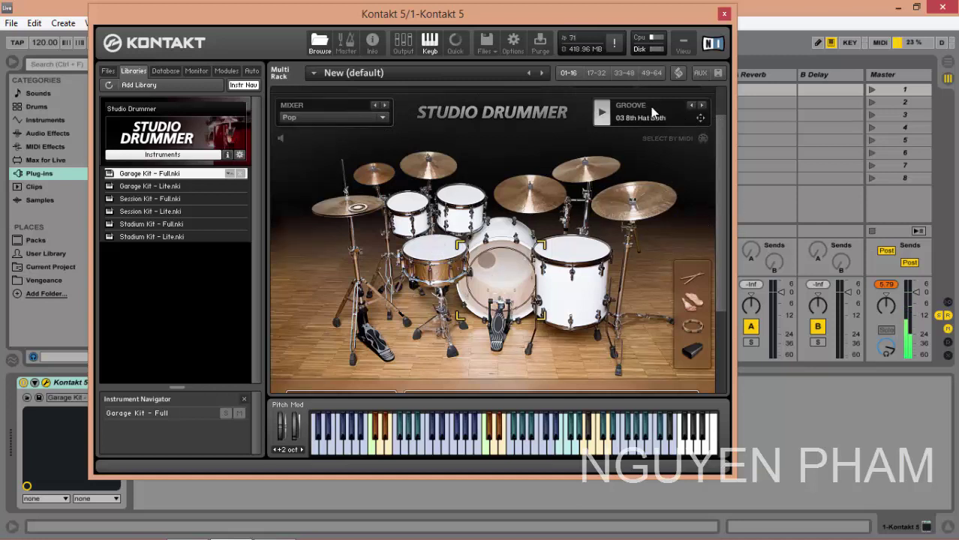
{"action": "left_click", "coordinate": [701, 107]}
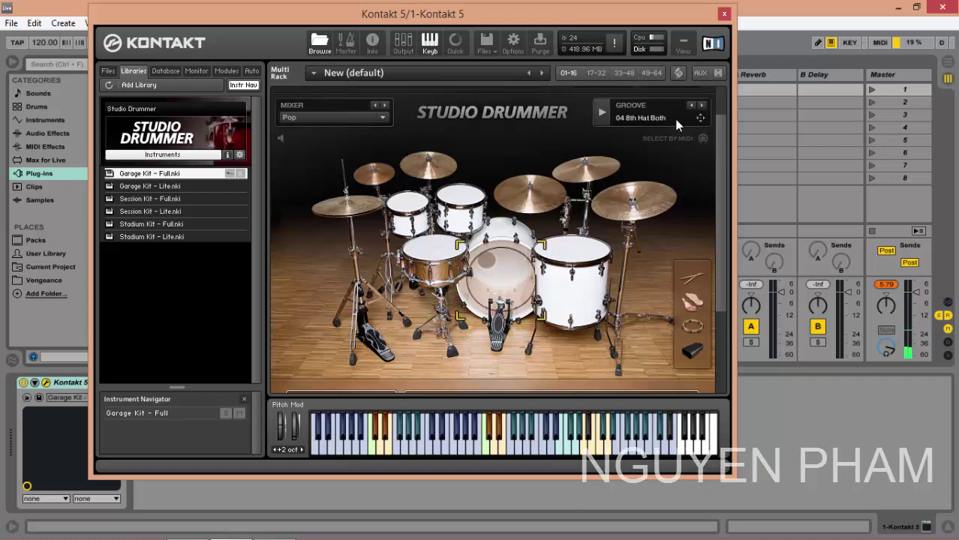
Step: Replace the loaded kit with Garage Kit - Lite.nki and audition several mid-range notes on the on-screen keyboard
{"action": "left_click", "coordinate": [153, 189]}
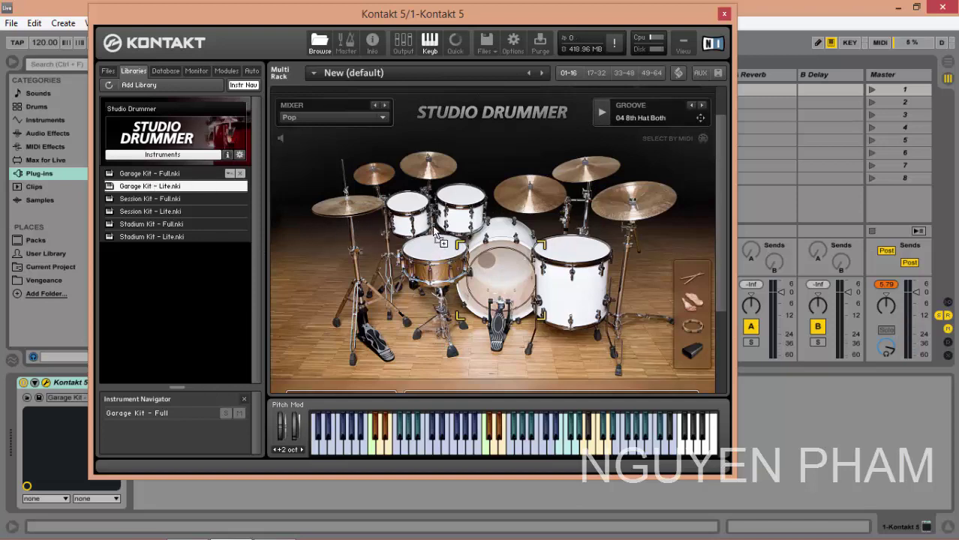
{"action": "left_click_drag", "start_coordinate": [441, 238], "coordinate": [435, 230]}
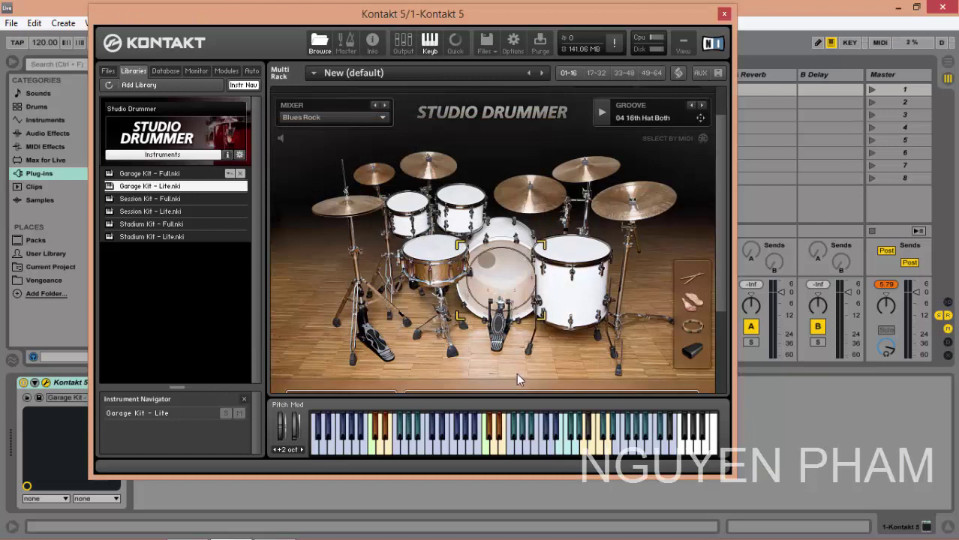
{"action": "left_click", "coordinate": [483, 449]}
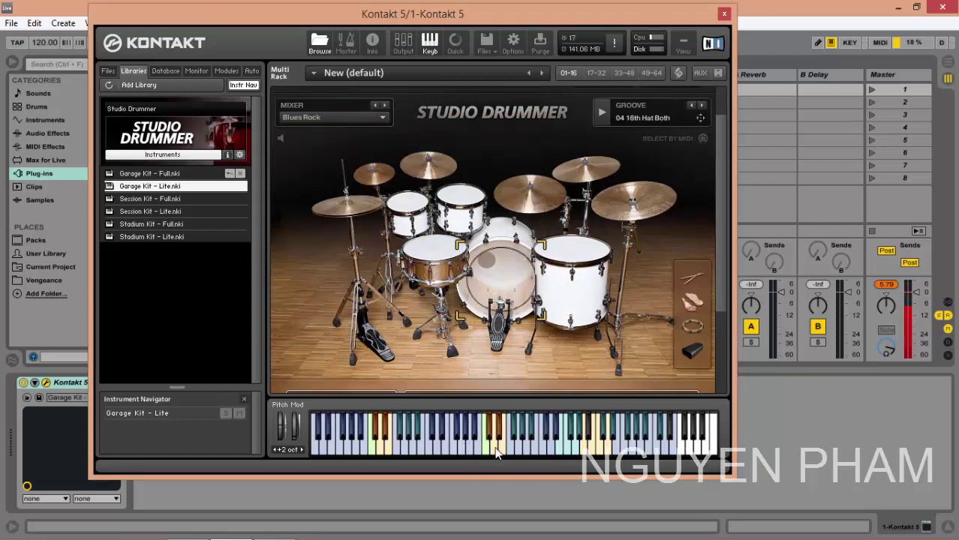
{"action": "left_click", "coordinate": [491, 449]}
{"action": "left_click", "coordinate": [491, 449]}
{"action": "left_click", "coordinate": [485, 449]}
{"action": "left_click", "coordinate": [485, 450]}
{"action": "left_click", "coordinate": [464, 450]}
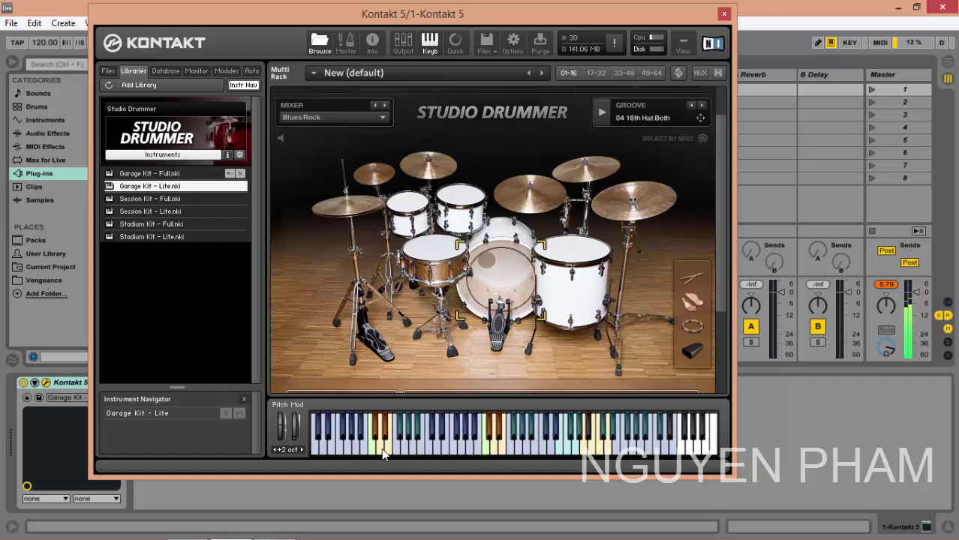
Step: Audition the kit's articulations on the low coloured keys and the orange and yellow mid-range keys
{"action": "left_click", "coordinate": [378, 448]}
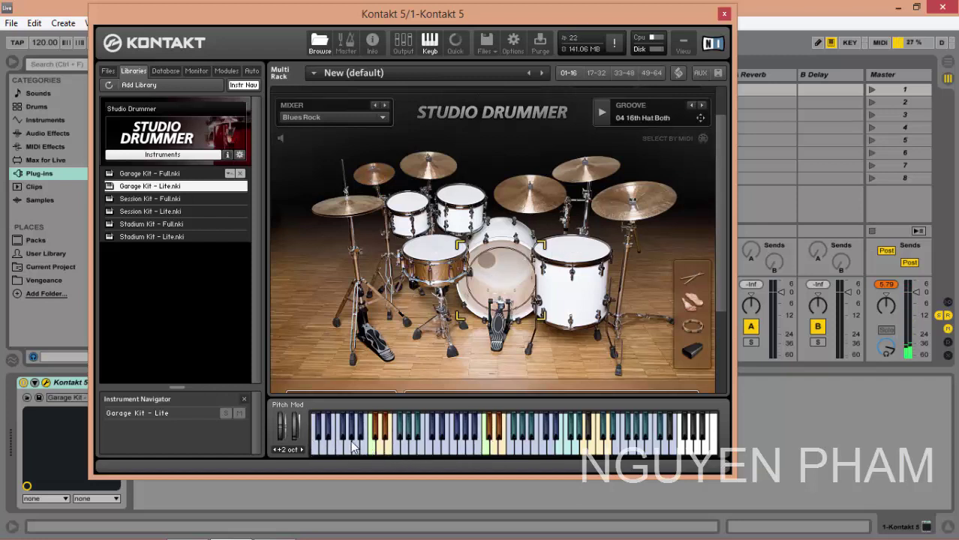
{"action": "left_click", "coordinate": [381, 446]}
{"action": "left_click", "coordinate": [416, 443]}
{"action": "left_click", "coordinate": [381, 445]}
{"action": "left_click", "coordinate": [385, 435]}
{"action": "left_click", "coordinate": [491, 431]}
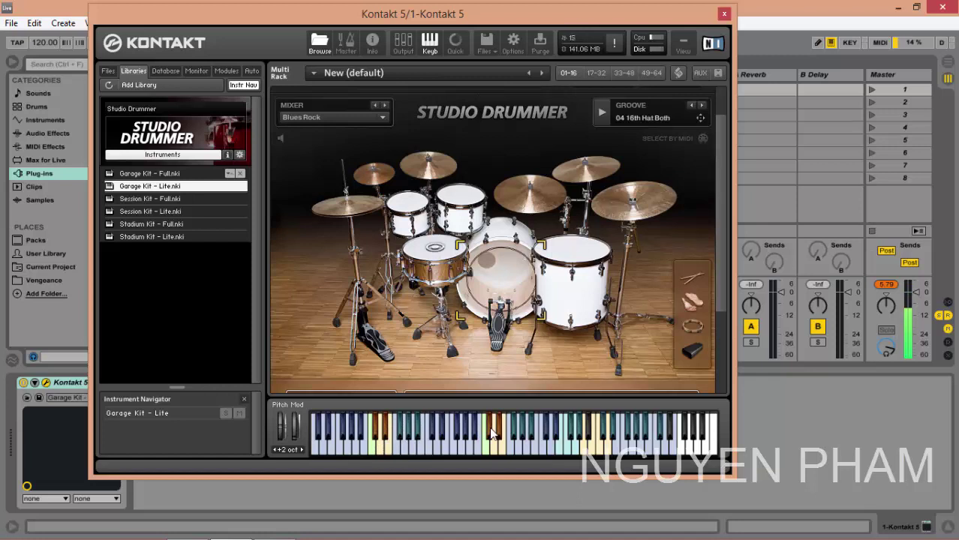
{"action": "left_click", "coordinate": [497, 433]}
{"action": "left_click", "coordinate": [501, 447]}
{"action": "left_click", "coordinate": [482, 449]}
{"action": "left_click", "coordinate": [482, 448]}
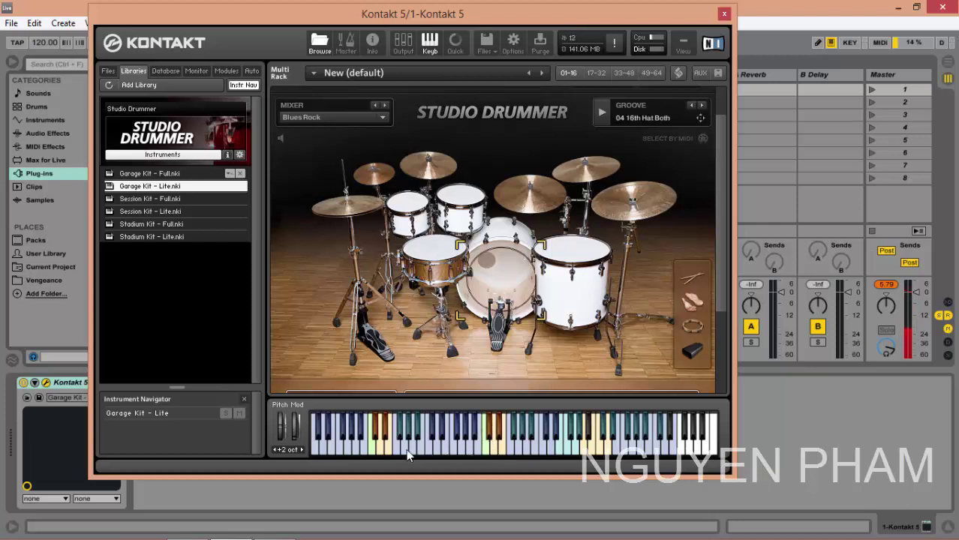
Step: Compare the drum sounds of the lower green and yellow keys with those around the middle of the keyboard
{"action": "left_click", "coordinate": [371, 447]}
{"action": "left_click", "coordinate": [367, 446]}
{"action": "left_click", "coordinate": [381, 449]}
{"action": "left_click", "coordinate": [378, 449]}
{"action": "left_click", "coordinate": [380, 449]}
{"action": "left_click", "coordinate": [497, 454]}
{"action": "left_click", "coordinate": [503, 446]}
{"action": "left_click", "coordinate": [519, 450]}
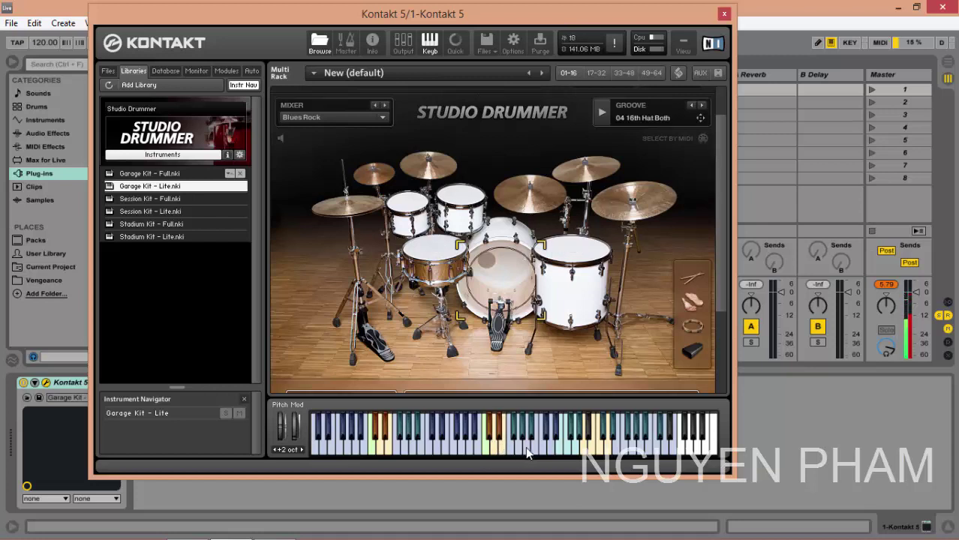
Step: Audition the hi-hat, cymbal and percussion sounds mapped to the upper octaves of the on-screen keyboard
{"action": "left_click", "coordinate": [570, 447]}
{"action": "left_click", "coordinate": [586, 446]}
{"action": "left_click", "coordinate": [598, 447]}
{"action": "left_click", "coordinate": [611, 452]}
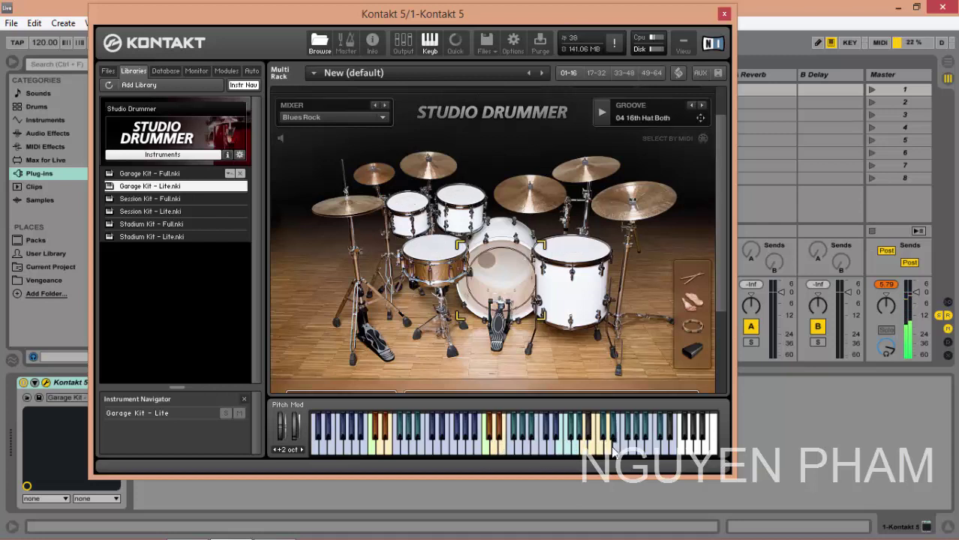
{"action": "left_click", "coordinate": [599, 447]}
{"action": "left_click", "coordinate": [572, 448]}
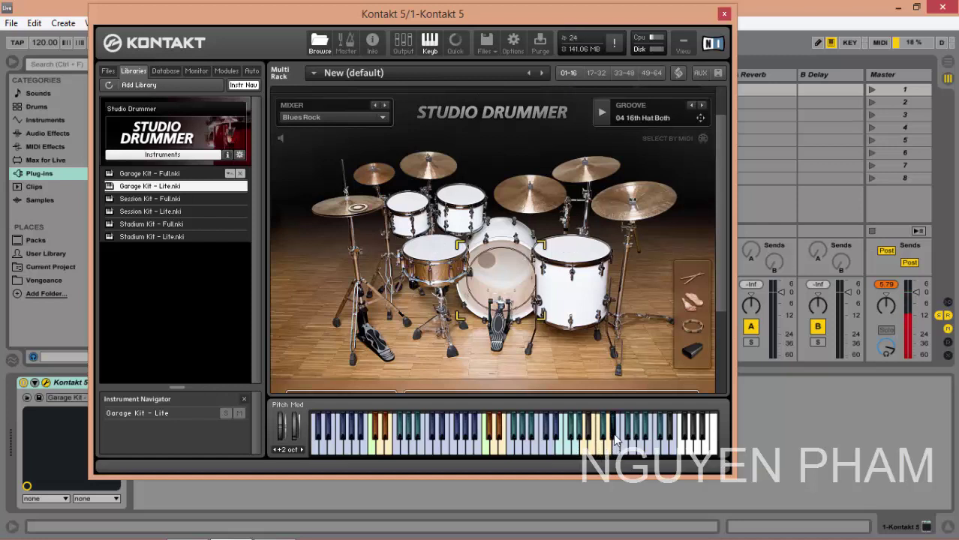
{"action": "left_click", "coordinate": [633, 435]}
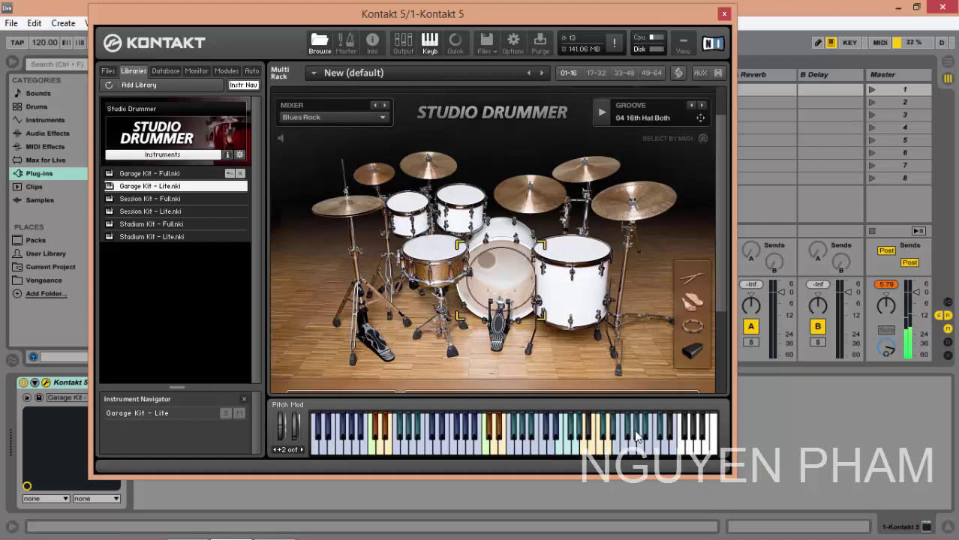
{"action": "left_click", "coordinate": [636, 432]}
{"action": "left_click", "coordinate": [646, 435]}
{"action": "left_click", "coordinate": [646, 435]}
{"action": "left_click", "coordinate": [647, 435]}
{"action": "left_click", "coordinate": [675, 450]}
{"action": "left_click", "coordinate": [643, 442]}
{"action": "left_click", "coordinate": [620, 447]}
Step: Play drum notes from the computer keyboard while shifting its octave, and audition the cymbals and a low note
{"action": "key", "text": "x"}
{"action": "key", "text": "a"}
{"action": "key", "text": "a"}
{"action": "key", "text": "s"}
{"action": "key", "text": "z"}
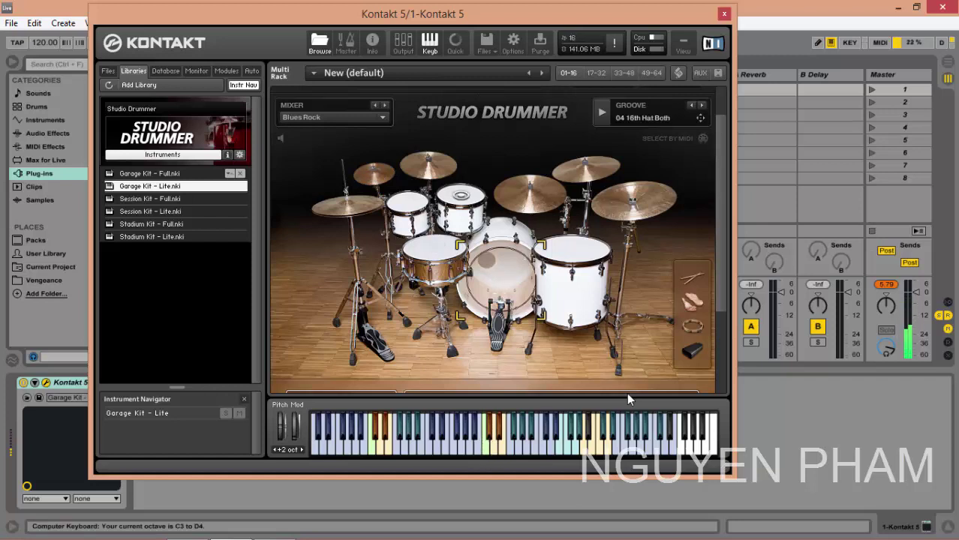
{"action": "key", "text": "z"}
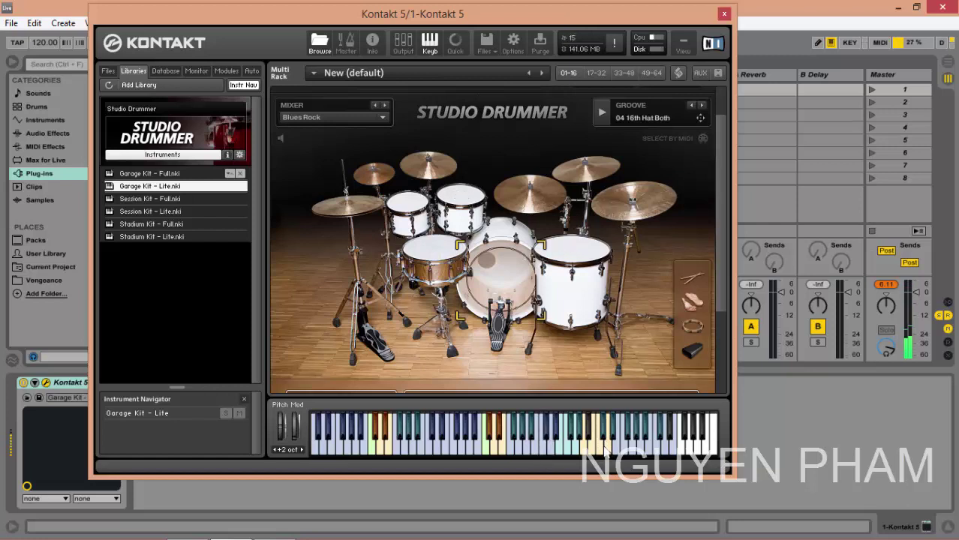
{"action": "key", "text": "x"}
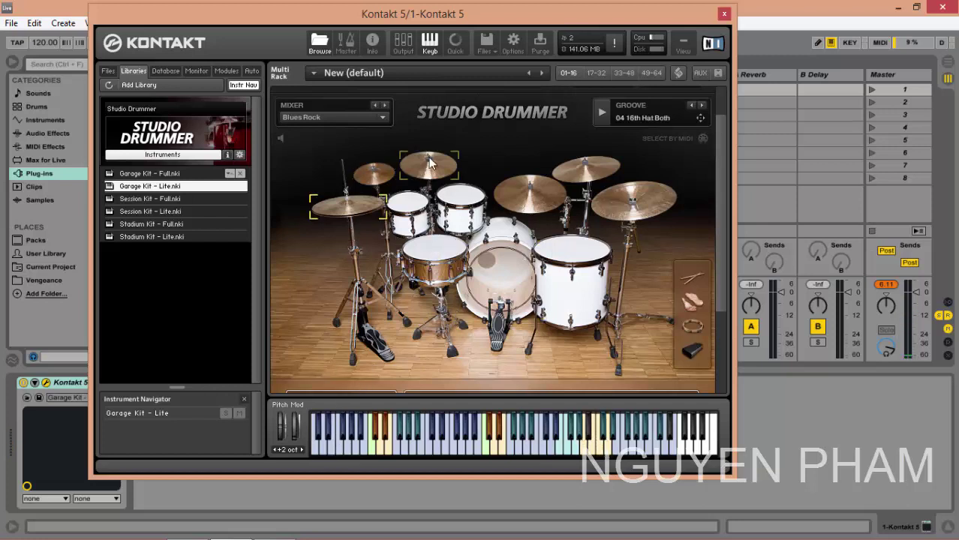
{"action": "left_click", "coordinate": [402, 450]}
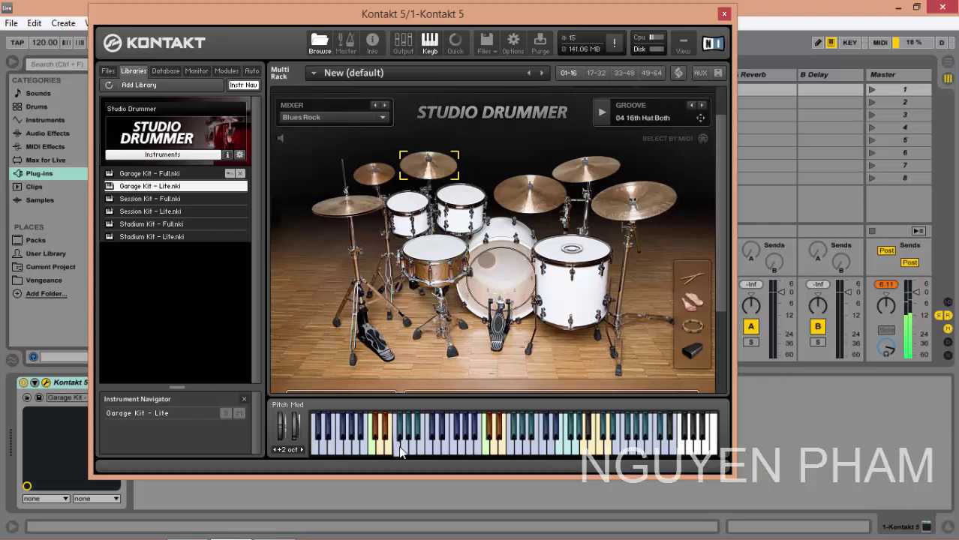
Step: Play the groove, try the Metal and Funk mixer presets, and apply the Pop preset
{"action": "left_click", "coordinate": [601, 112]}
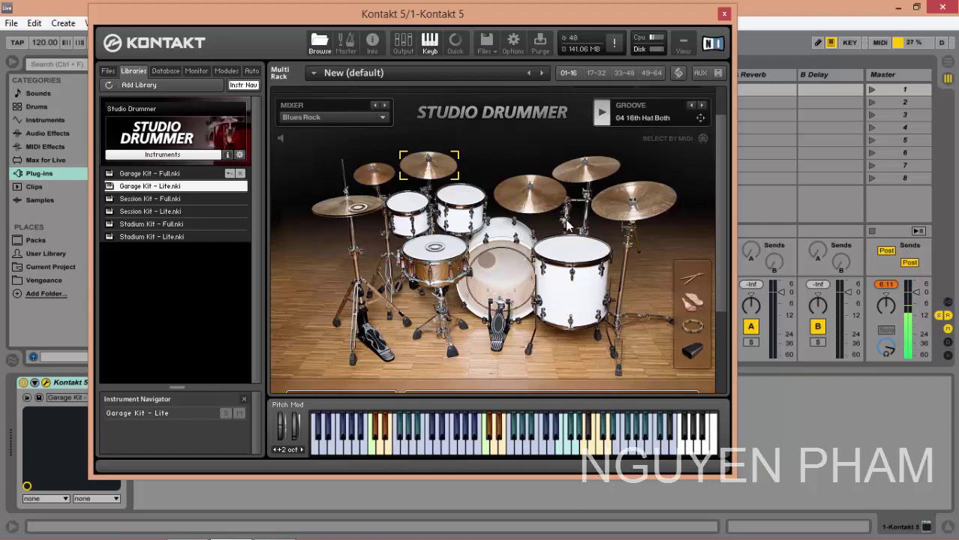
{"action": "left_click", "coordinate": [360, 121]}
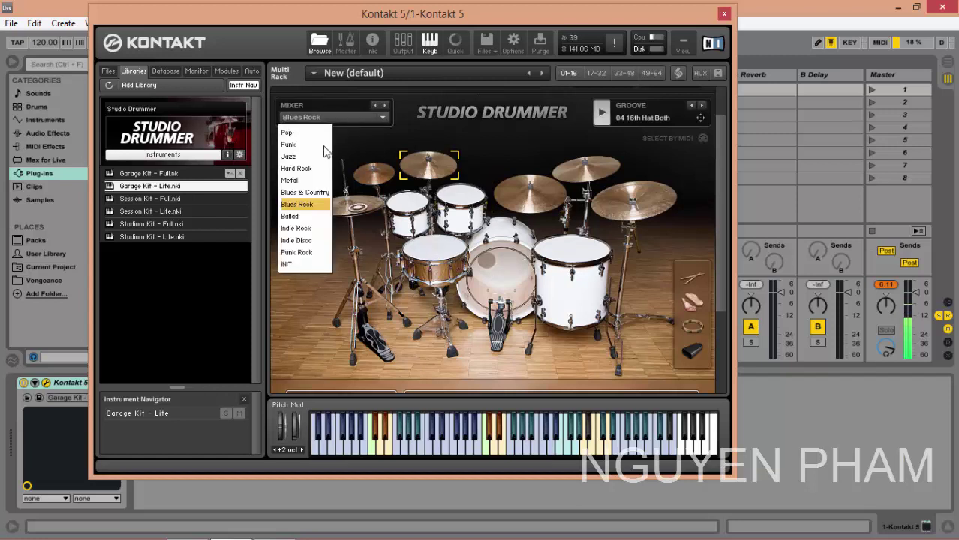
{"action": "left_click", "coordinate": [304, 181]}
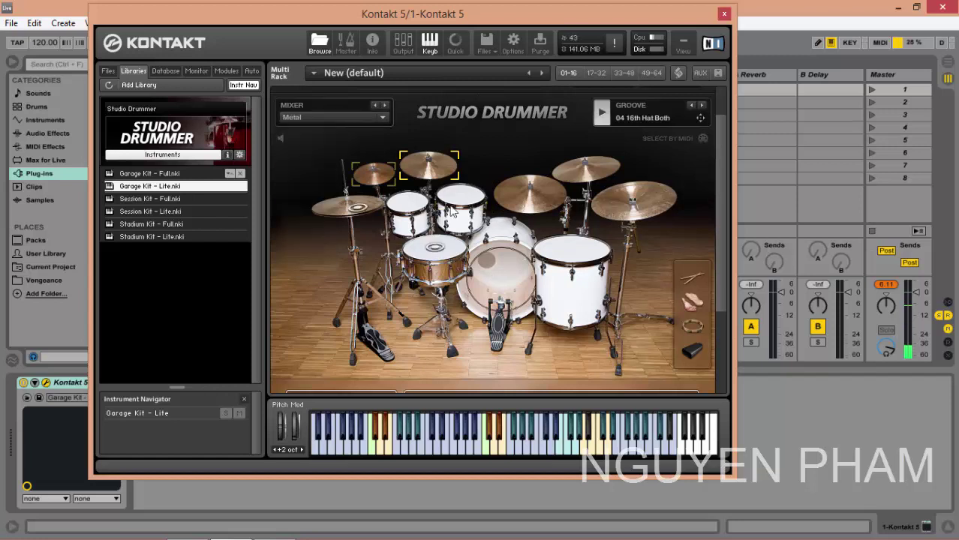
{"action": "left_click", "coordinate": [346, 118]}
{"action": "left_click", "coordinate": [307, 146]}
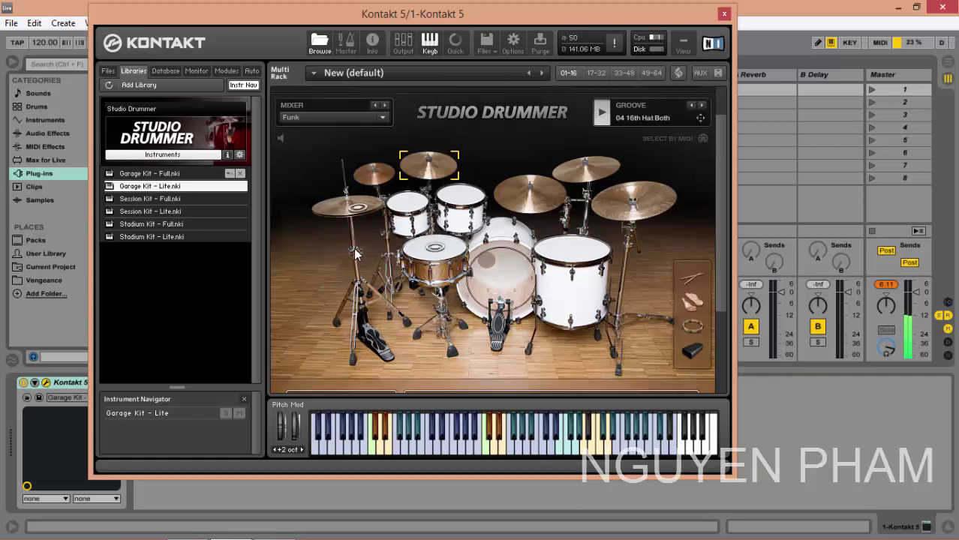
{"action": "left_click", "coordinate": [357, 118]}
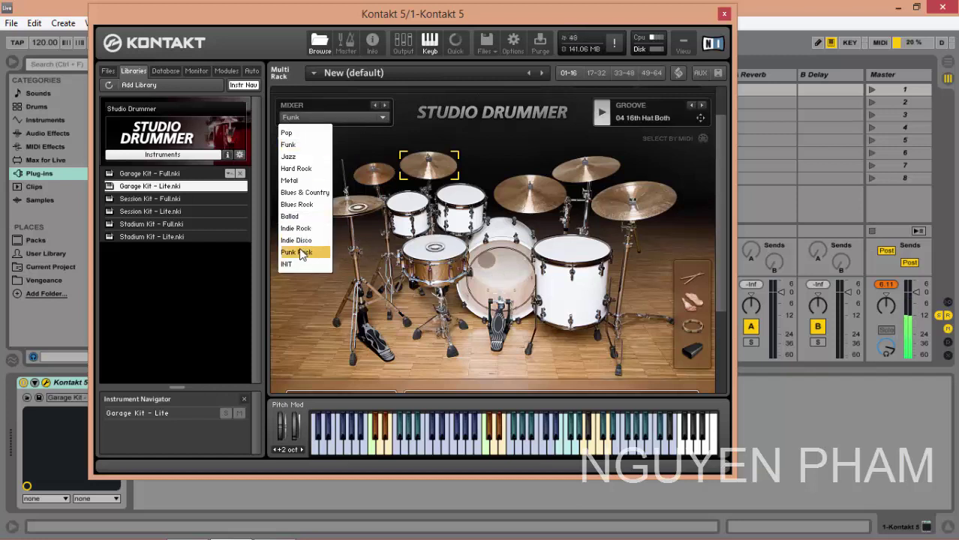
{"action": "left_click", "coordinate": [291, 133]}
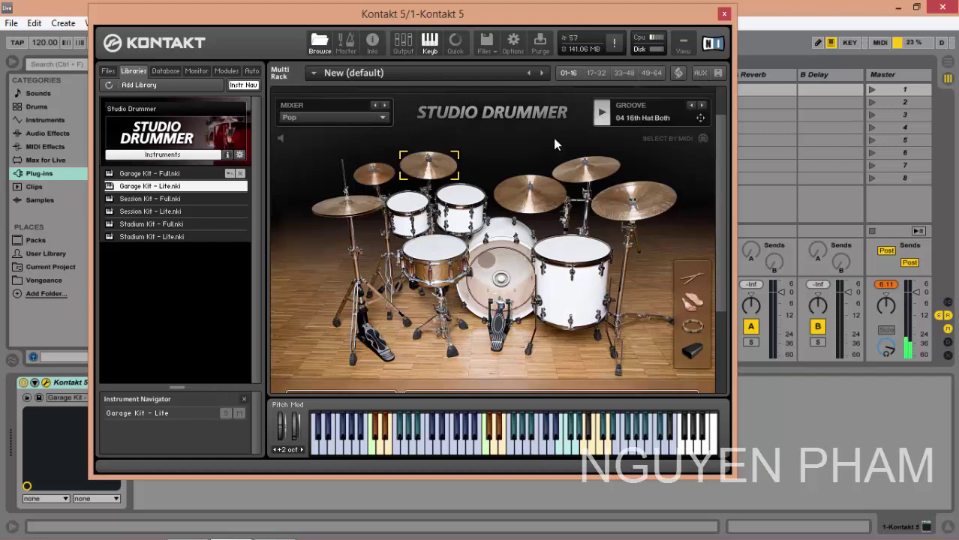
Step: Advance to the next groove, and in the Groove Browser select 02 4th Hat Closed.mid from 01 Pop, 02 Groove 110BPM
{"action": "left_click", "coordinate": [703, 105]}
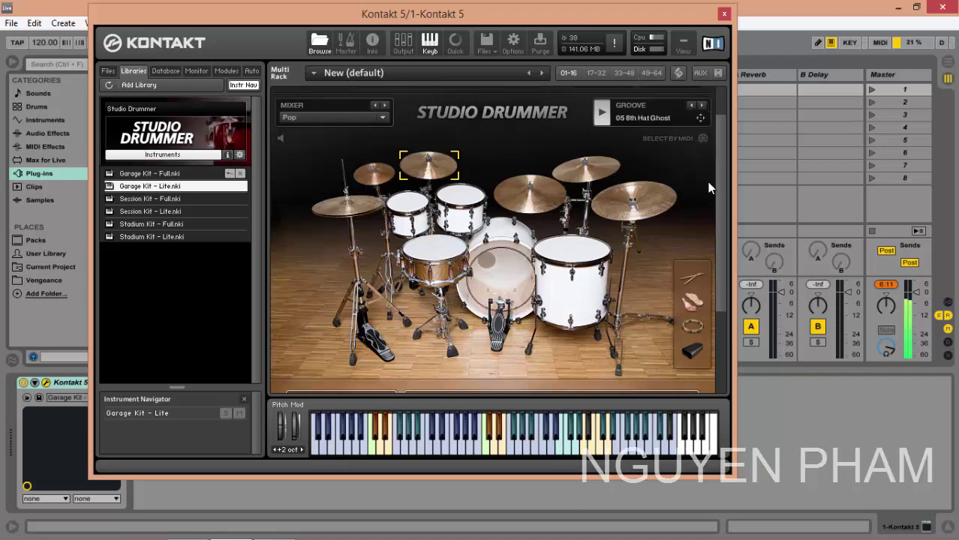
{"action": "scroll", "coordinate": [718, 182], "scroll_direction": "down", "scroll_amount": 5}
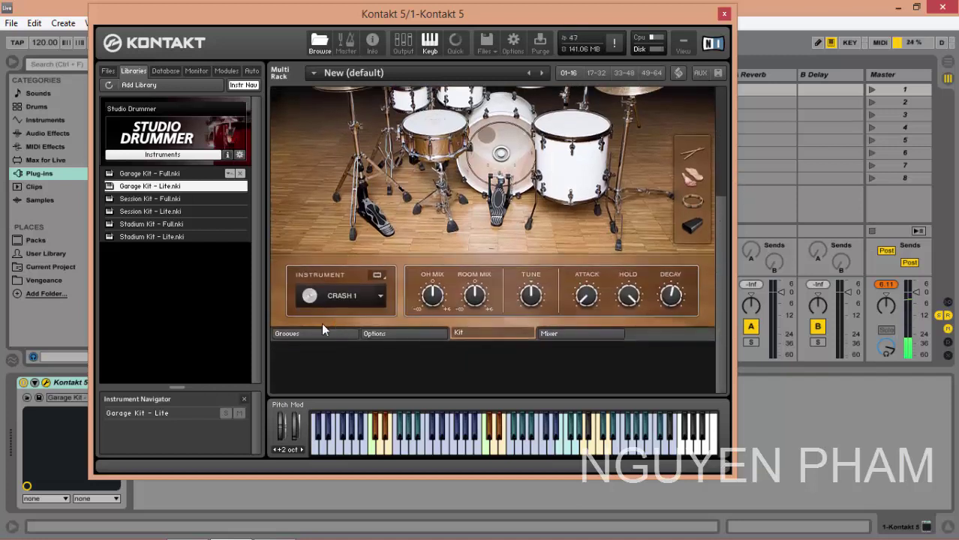
{"action": "left_click", "coordinate": [304, 333]}
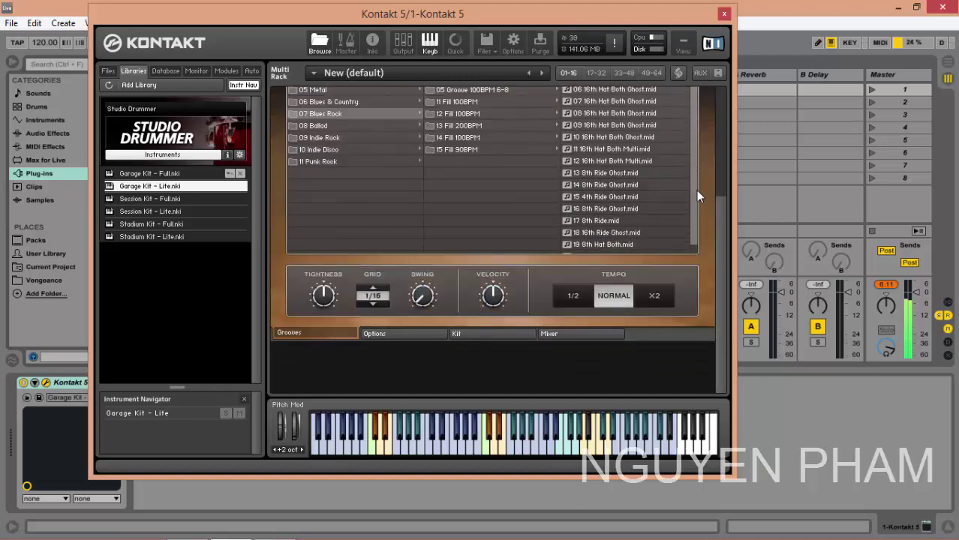
{"action": "scroll", "coordinate": [716, 150], "scroll_direction": "up", "scroll_amount": 5}
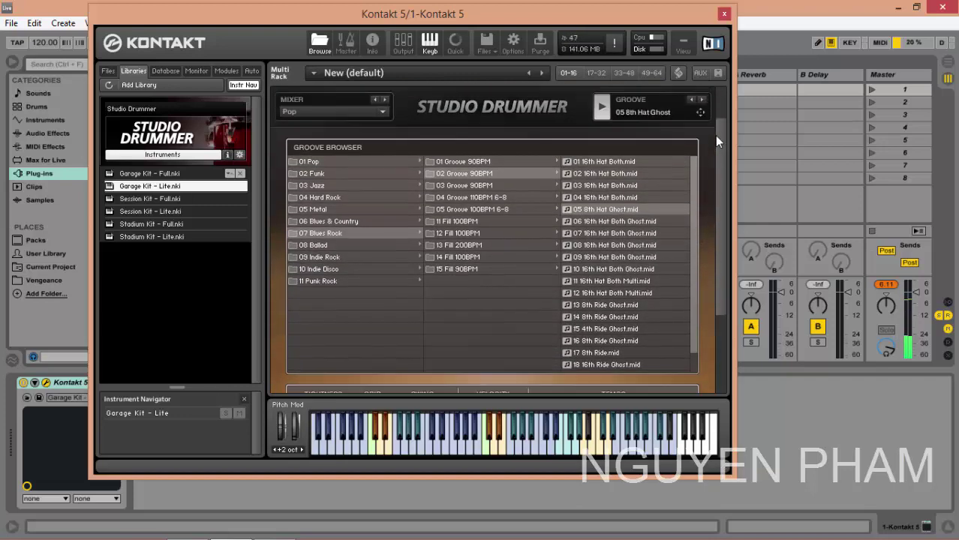
{"action": "left_click", "coordinate": [298, 188]}
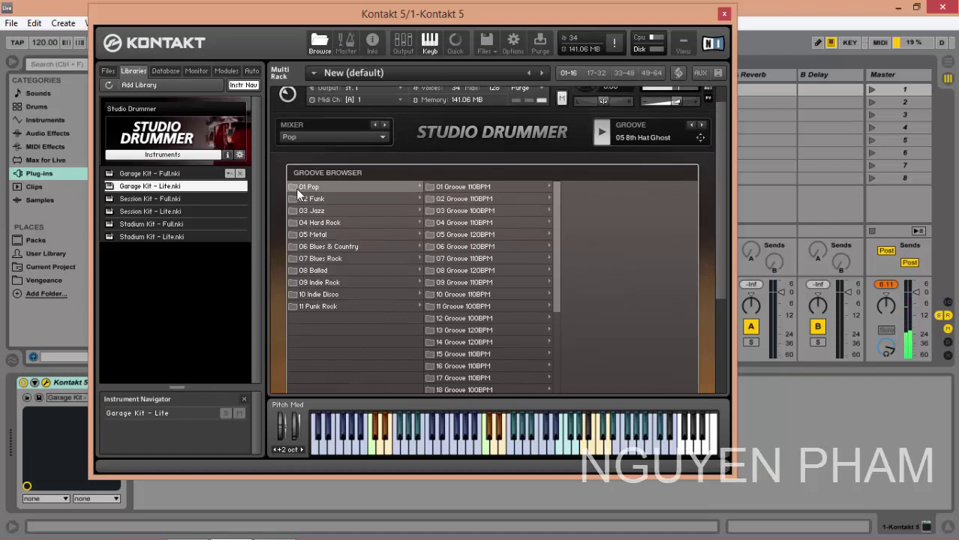
{"action": "left_click", "coordinate": [468, 188]}
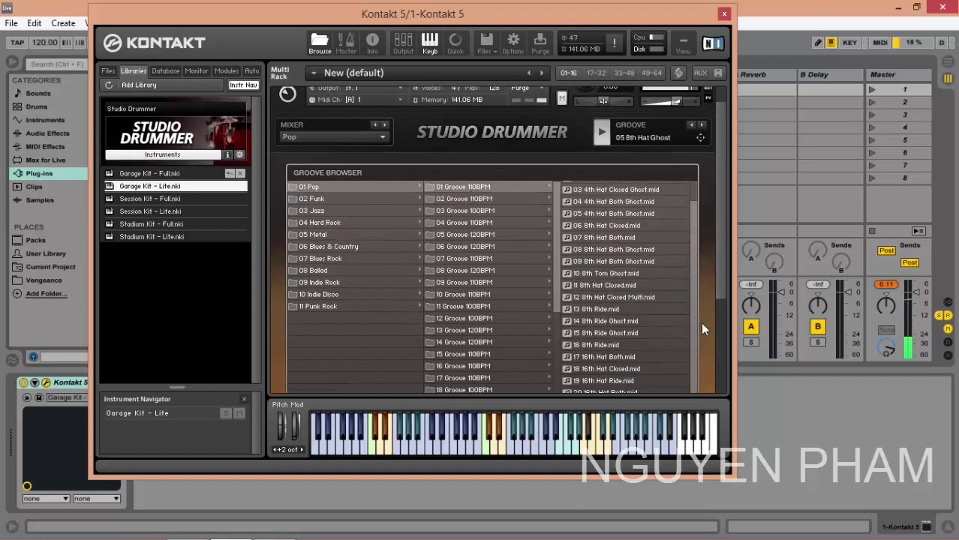
{"action": "left_click", "coordinate": [470, 200]}
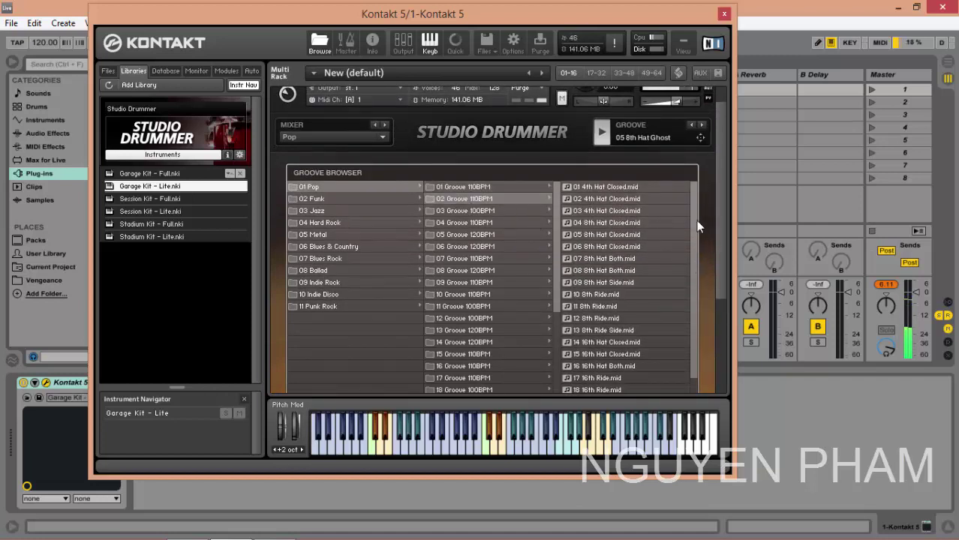
{"action": "left_click", "coordinate": [607, 199]}
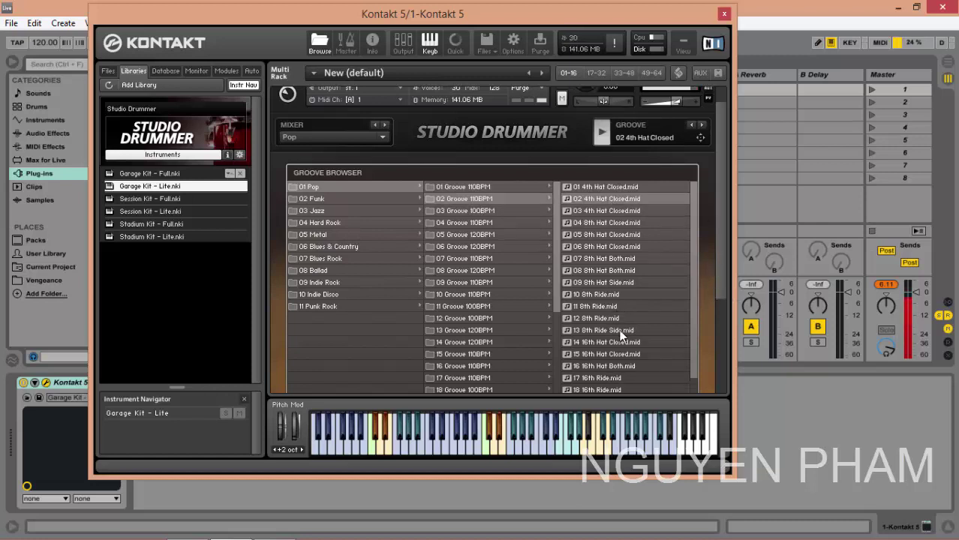
Step: Turn on Randomize in the kit's options and set its Volume and Velocity amounts to about halfway
{"action": "left_click_drag", "start_coordinate": [723, 137], "coordinate": [723, 255]}
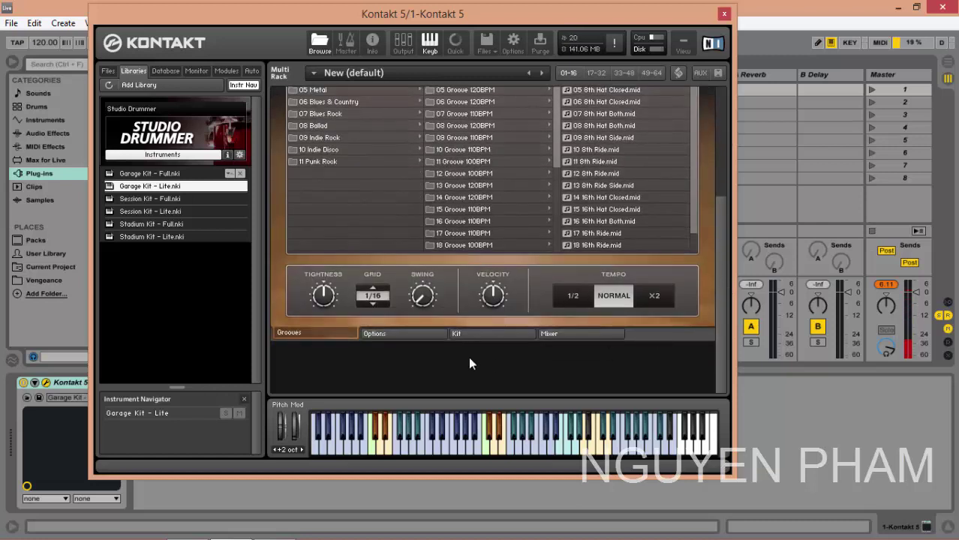
{"action": "left_click", "coordinate": [373, 335]}
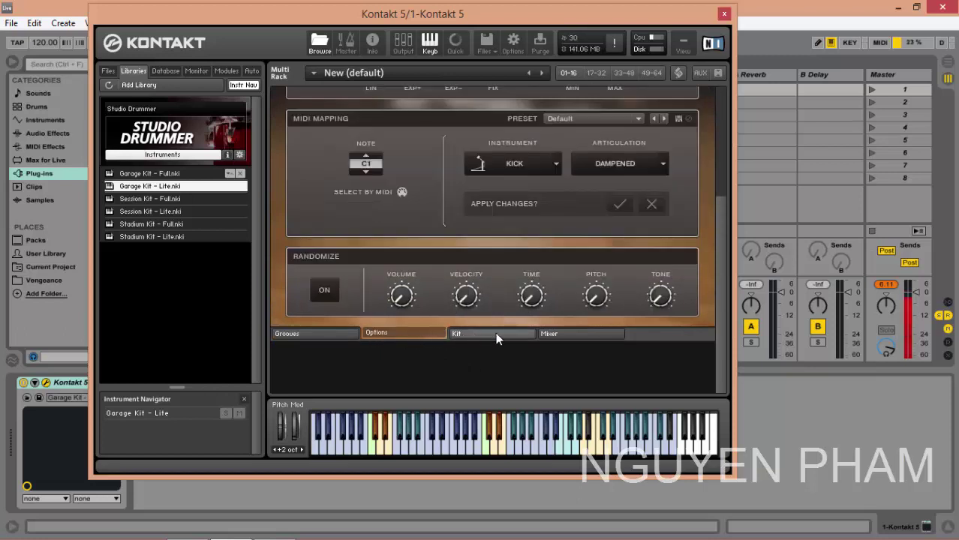
{"action": "left_click", "coordinate": [324, 290]}
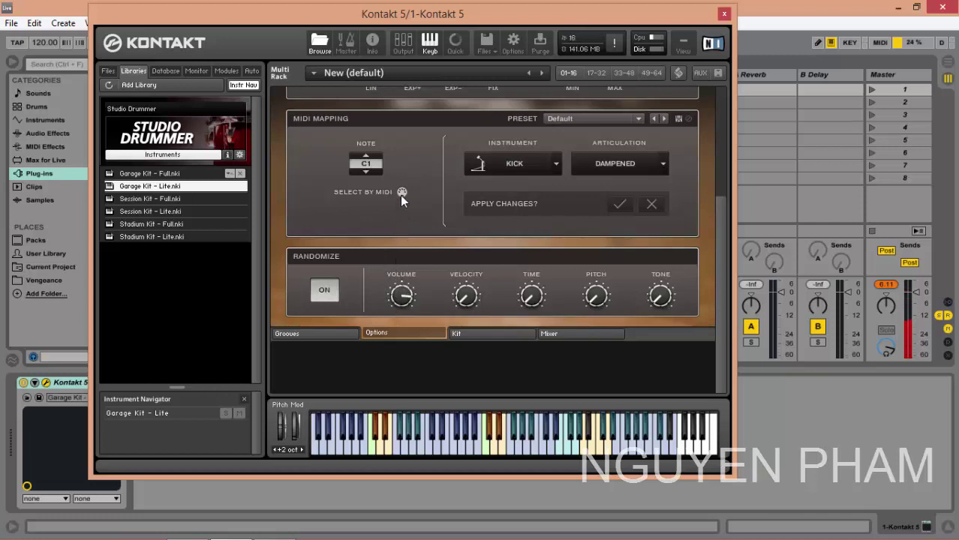
{"action": "left_click_drag", "start_coordinate": [466, 301], "coordinate": [452, 210]}
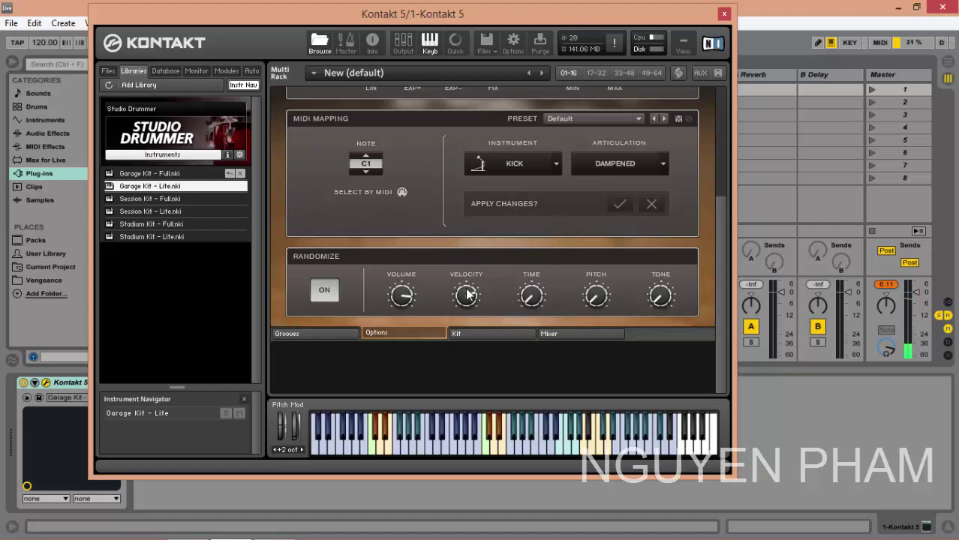
{"action": "mouse_move", "coordinate": [466, 296]}
{"action": "left_mouse_down"}
{"action": "mouse_move", "coordinate": [459, 306]}
{"action": "mouse_move", "coordinate": [461, 298]}
{"action": "left_mouse_up"}
{"action": "left_click_drag", "start_coordinate": [398, 307], "coordinate": [397, 322]}
Step: Switch Randomize off and on to compare the groove, leave it off, and return to the Kit view
{"action": "left_click", "coordinate": [337, 294]}
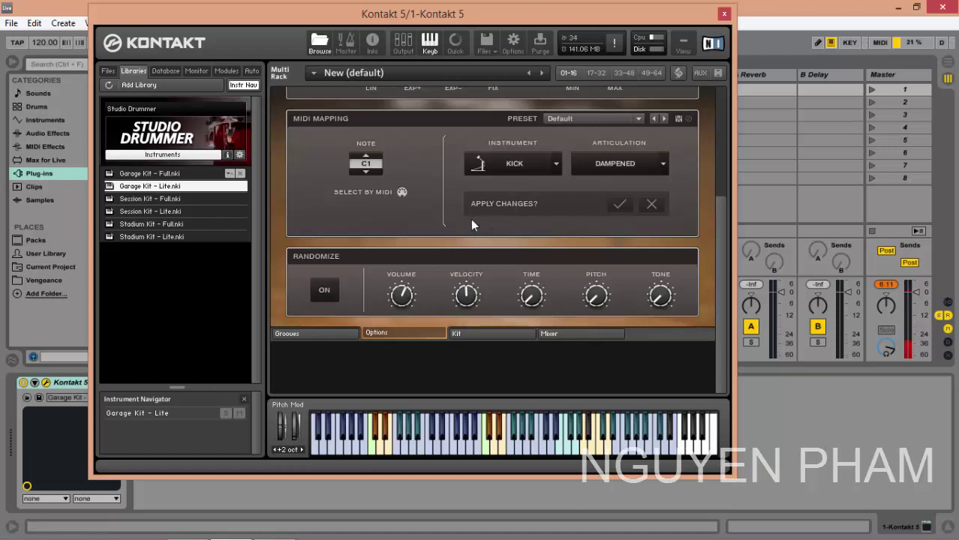
{"action": "left_click", "coordinate": [334, 288]}
{"action": "left_click", "coordinate": [331, 293]}
{"action": "left_click_drag", "start_coordinate": [721, 261], "coordinate": [723, 306]}
{"action": "left_click", "coordinate": [499, 332]}
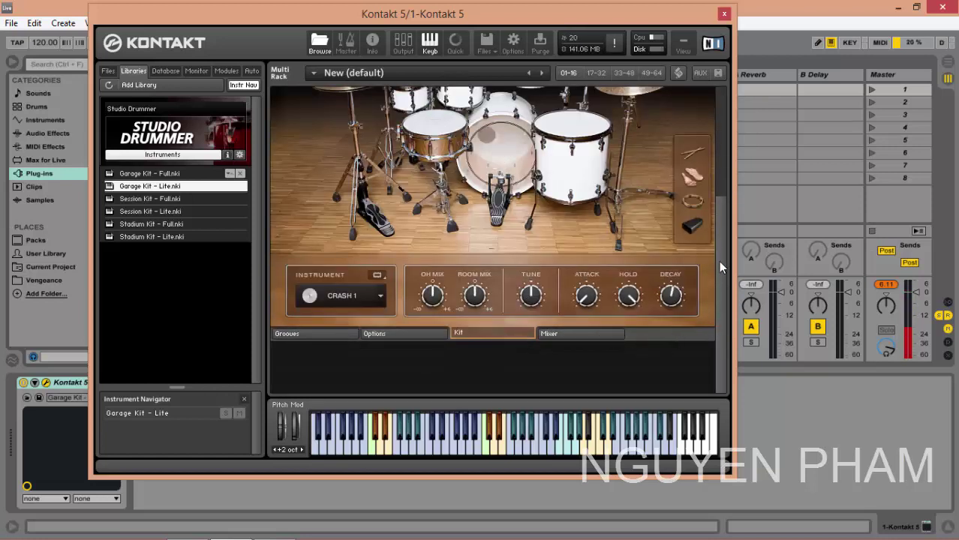
Step: Select the Snare for editing in the kit, then lower its OH Mix and raise it to above the centre position
{"action": "left_click_drag", "start_coordinate": [723, 266], "coordinate": [719, 228]}
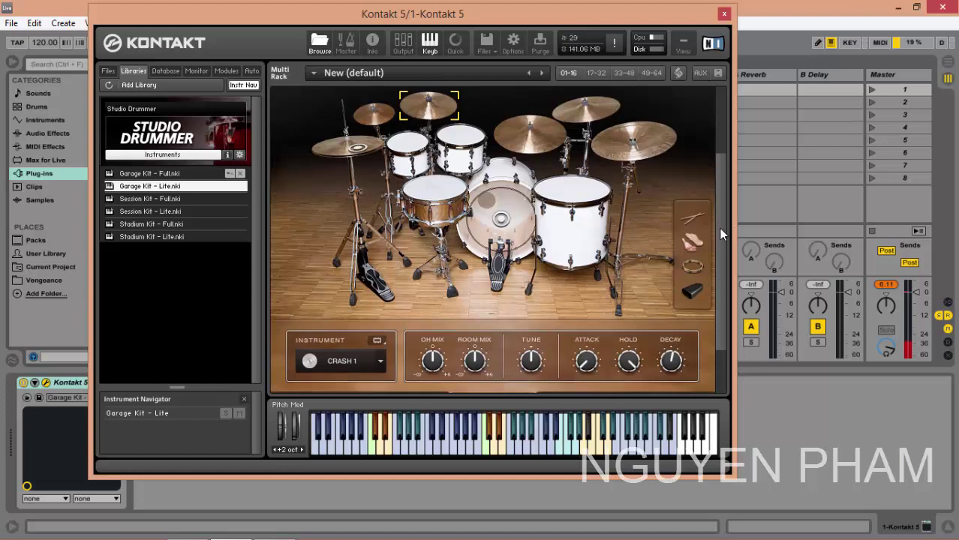
{"action": "left_click", "coordinate": [365, 359]}
{"action": "left_click", "coordinate": [328, 312]}
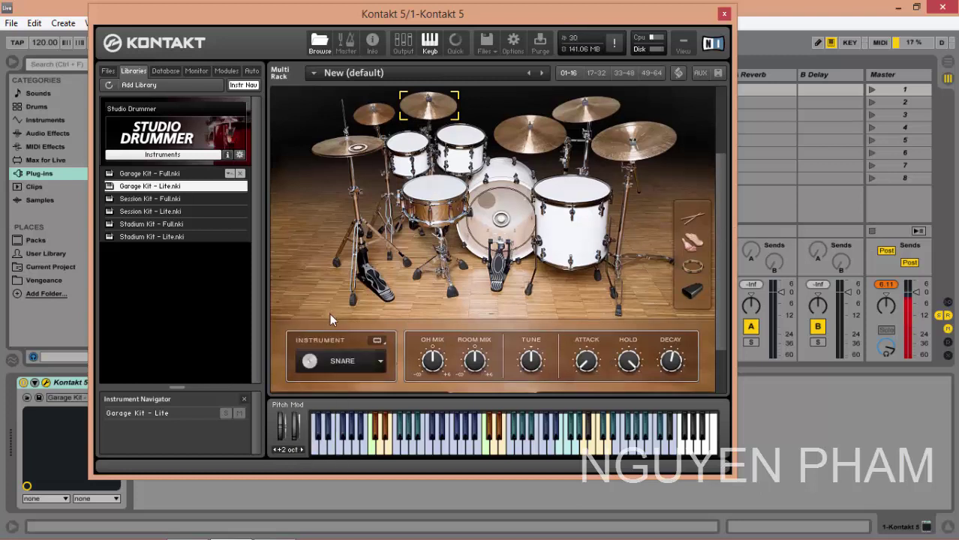
{"action": "left_click_drag", "start_coordinate": [435, 361], "coordinate": [439, 312]}
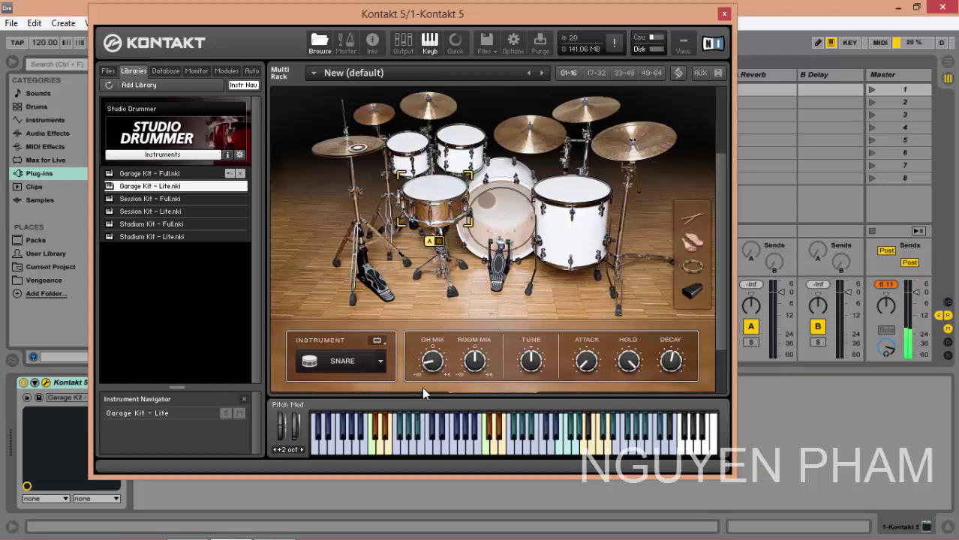
{"action": "left_click_drag", "start_coordinate": [424, 388], "coordinate": [426, 324]}
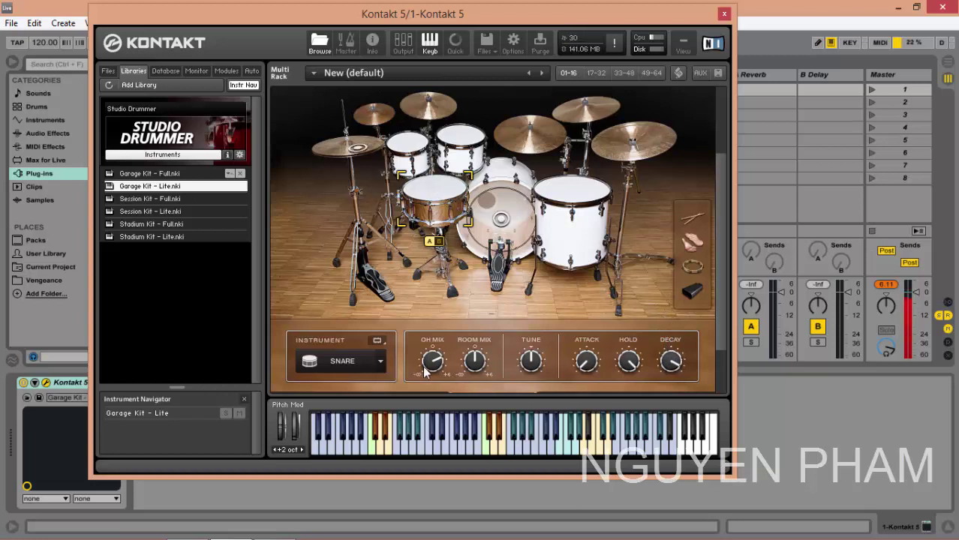
Step: Switch the instrument being edited in the Garage Kit to Kick
{"action": "left_click", "coordinate": [369, 360]}
{"action": "left_click", "coordinate": [318, 297]}
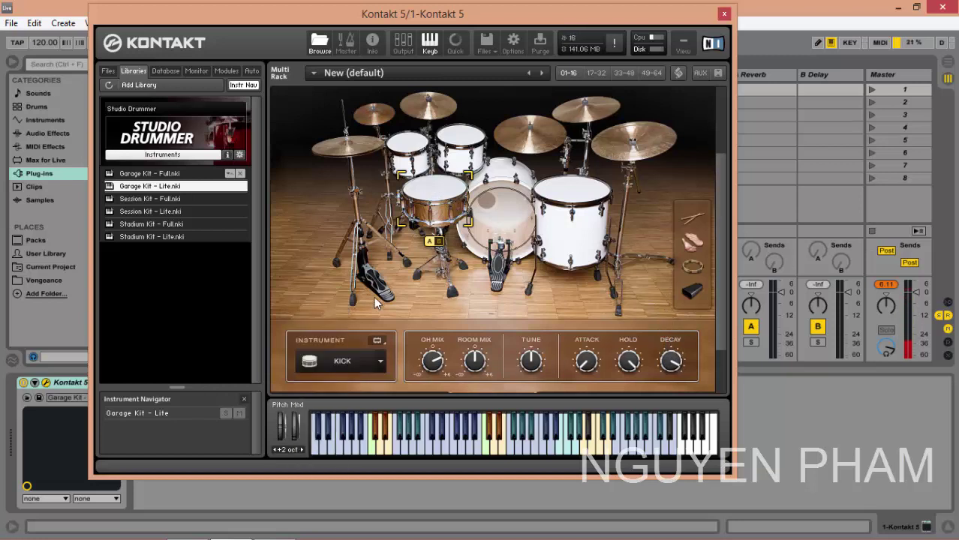
{"action": "left_click_drag", "start_coordinate": [720, 218], "coordinate": [722, 172]}
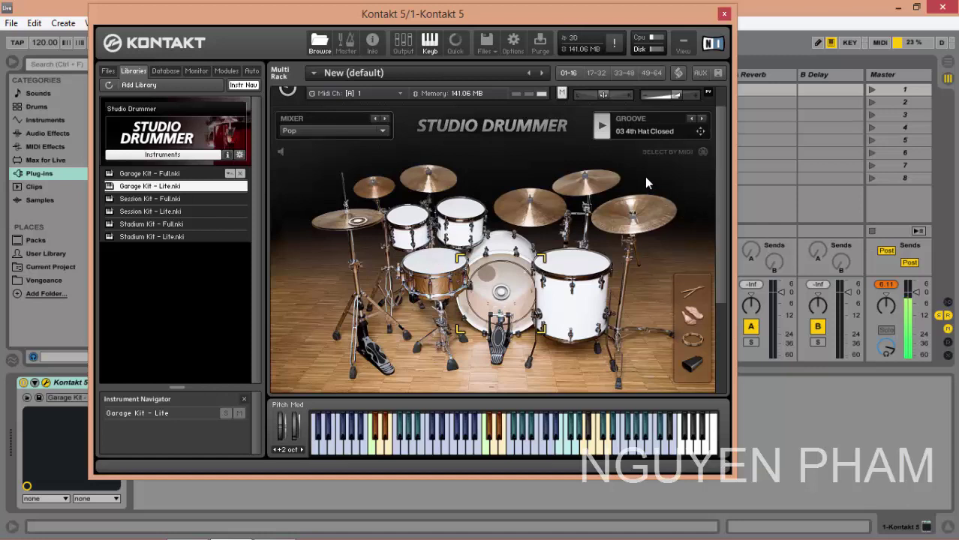
Step: Audition the Garage Kit - Lite drums on the on-screen keyboard, using the upper yellow keys and the middle orange group
{"action": "left_click_drag", "start_coordinate": [720, 139], "coordinate": [718, 169]}
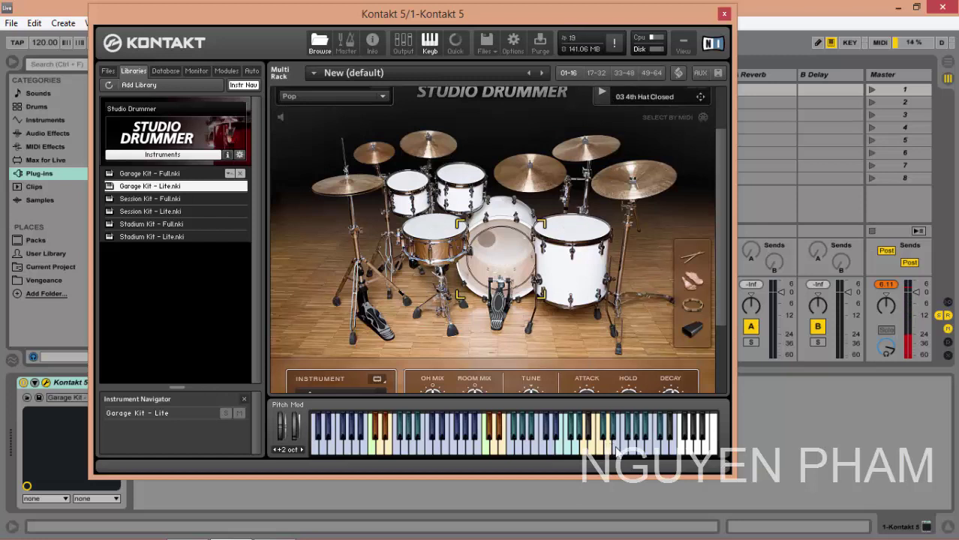
{"action": "left_click", "coordinate": [588, 446]}
{"action": "left_click", "coordinate": [604, 446]}
{"action": "left_click", "coordinate": [501, 449]}
{"action": "left_click", "coordinate": [485, 450]}
{"action": "left_click", "coordinate": [495, 449]}
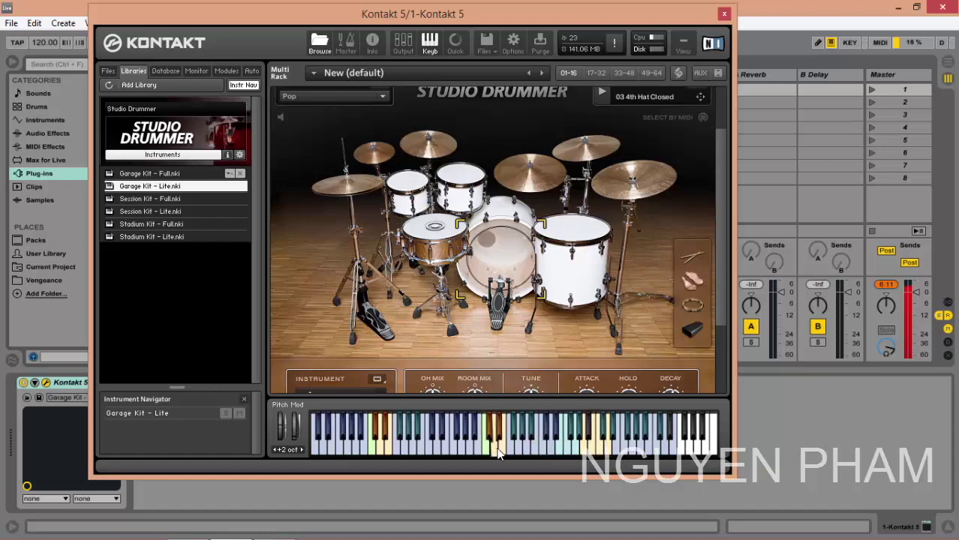
{"action": "left_click", "coordinate": [501, 447]}
{"action": "left_click", "coordinate": [495, 444]}
{"action": "left_click", "coordinate": [490, 436]}
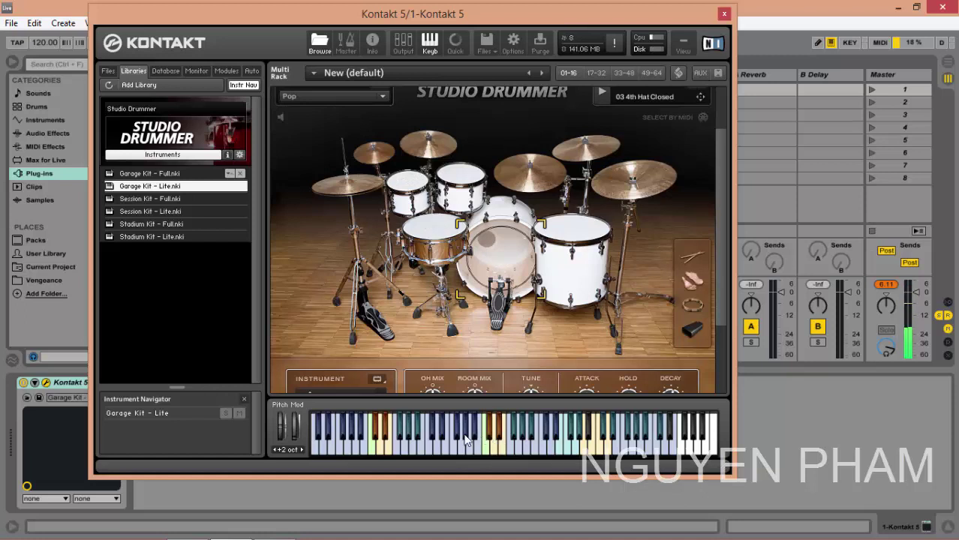
Step: Load Session Kit - Full.nki in place of the current Garage Kit
{"action": "left_click", "coordinate": [157, 195]}
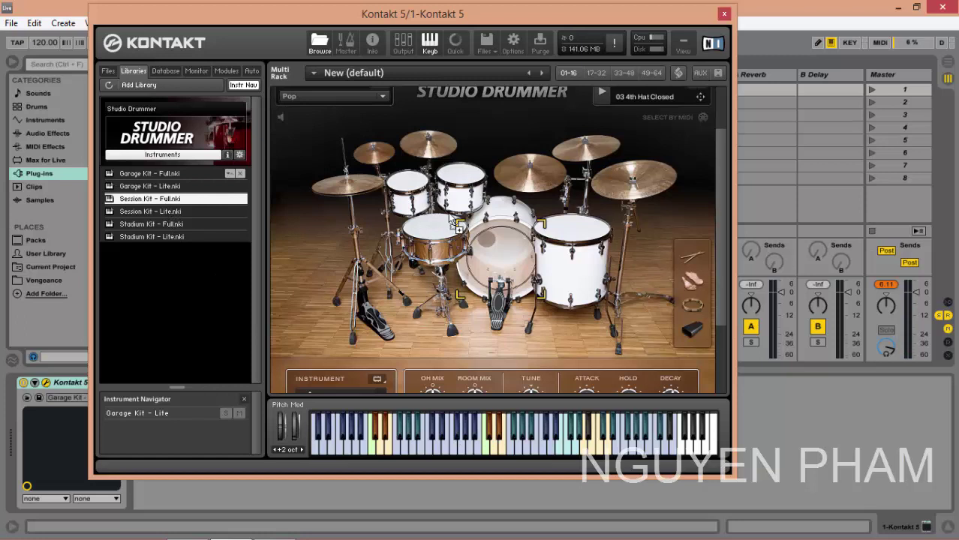
{"action": "left_click_drag", "start_coordinate": [455, 224], "coordinate": [450, 219]}
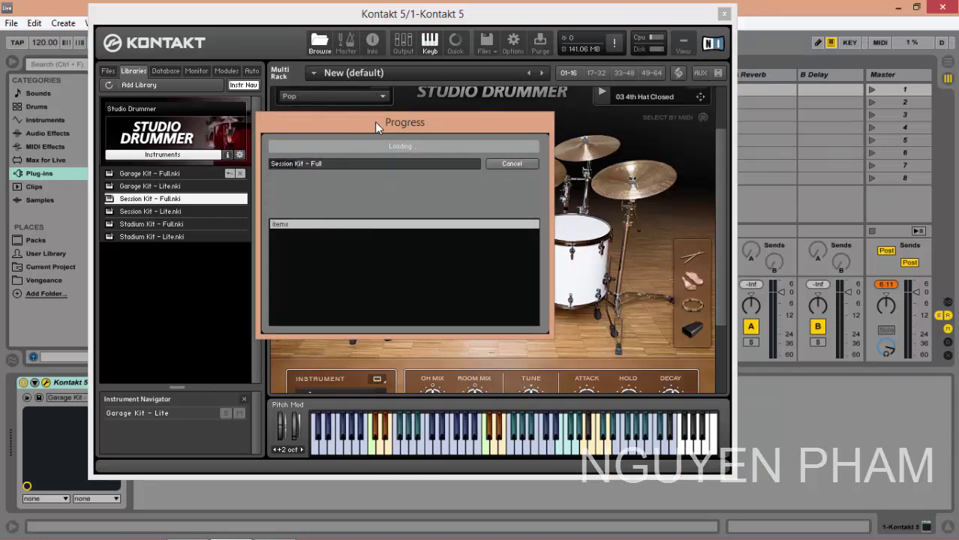
{"action": "left_click_drag", "start_coordinate": [376, 123], "coordinate": [476, 121]}
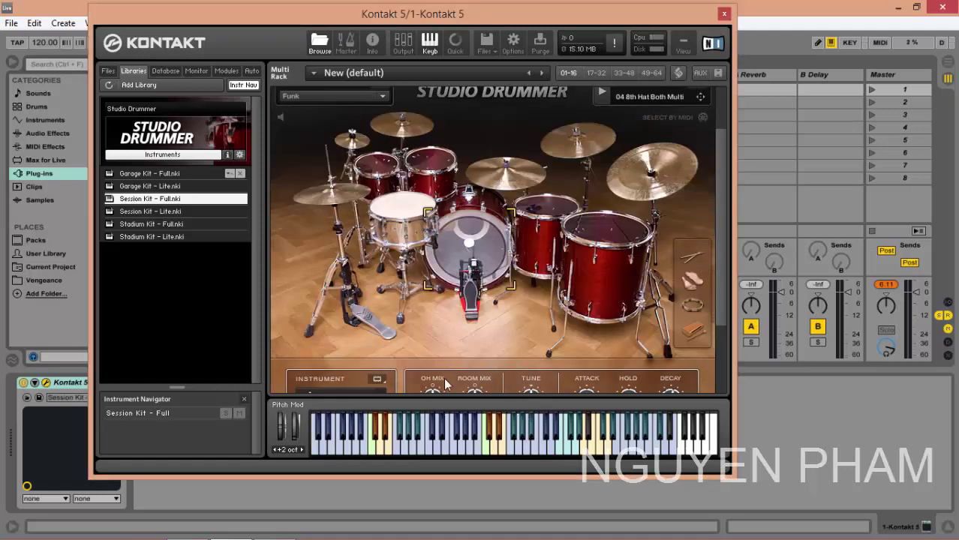
Step: Audition the Session Kit's kick and snare repeatedly on the middle green and yellow keys of the on-screen keyboard
{"action": "left_click", "coordinate": [486, 448]}
{"action": "left_click", "coordinate": [485, 449]}
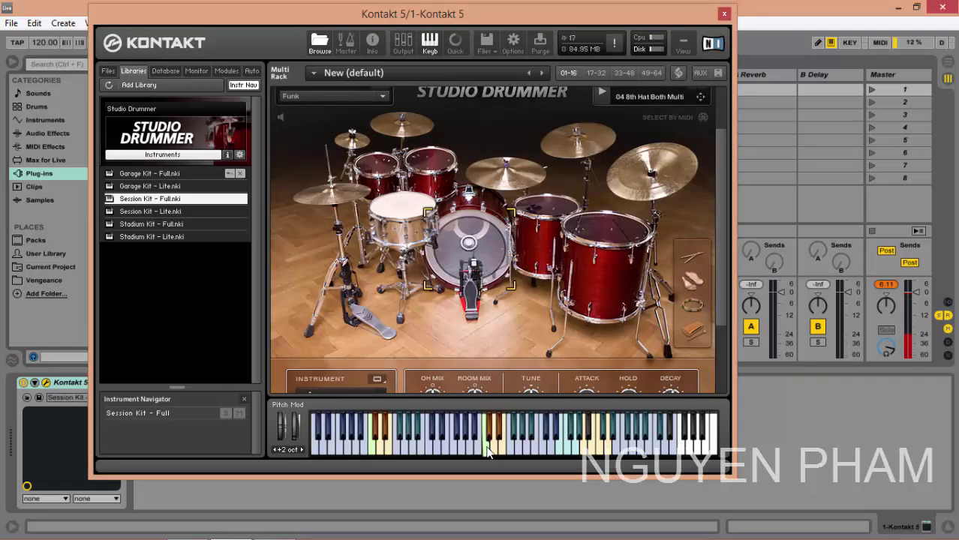
{"action": "left_click", "coordinate": [485, 449]}
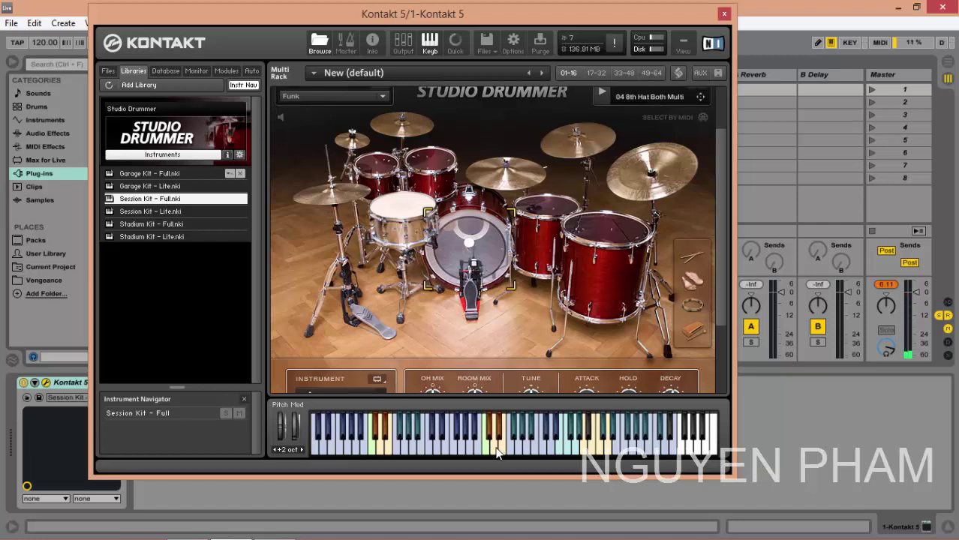
{"action": "left_click", "coordinate": [496, 449]}
{"action": "left_click", "coordinate": [496, 448]}
{"action": "left_click", "coordinate": [496, 448]}
{"action": "left_click", "coordinate": [500, 448]}
{"action": "left_click", "coordinate": [499, 447]}
{"action": "left_click", "coordinate": [500, 447]}
{"action": "left_click", "coordinate": [499, 448]}
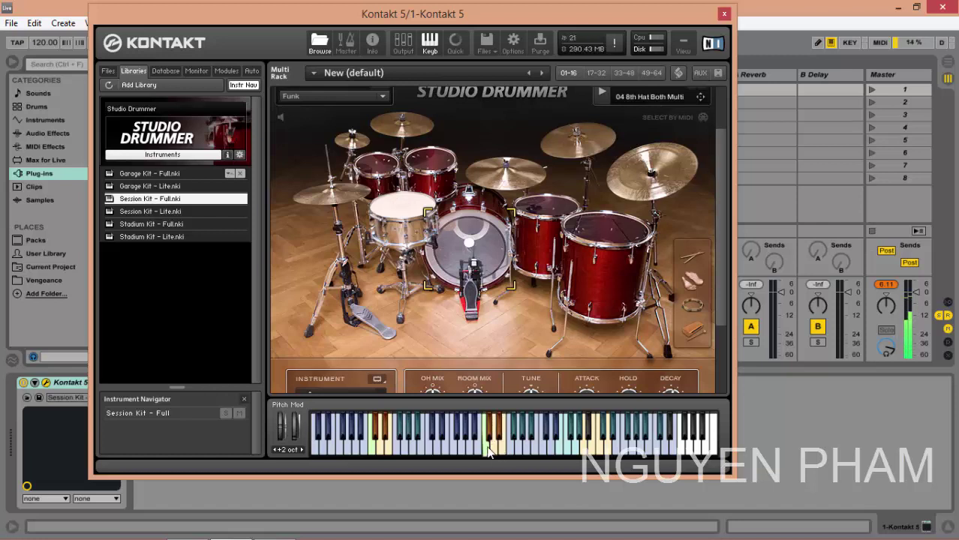
{"action": "left_click", "coordinate": [488, 450]}
{"action": "left_click", "coordinate": [488, 450]}
Step: Audition the Session Kit sounds across the low range of the on-screen keyboard, around the lower green and orange keys
{"action": "left_click", "coordinate": [378, 448]}
{"action": "left_click", "coordinate": [377, 448]}
{"action": "left_click", "coordinate": [383, 444]}
{"action": "left_click", "coordinate": [386, 439]}
{"action": "left_click", "coordinate": [387, 440]}
{"action": "left_click", "coordinate": [381, 441]}
{"action": "left_click", "coordinate": [348, 442]}
{"action": "left_click", "coordinate": [330, 446]}
{"action": "left_click", "coordinate": [345, 446]}
{"action": "left_click", "coordinate": [361, 446]}
{"action": "left_click", "coordinate": [350, 447]}
{"action": "left_click", "coordinate": [335, 450]}
{"action": "left_click", "coordinate": [345, 439]}
{"action": "left_click", "coordinate": [360, 434]}
{"action": "left_click", "coordinate": [375, 438]}
{"action": "left_click", "coordinate": [386, 440]}
{"action": "left_click", "coordinate": [400, 440]}
{"action": "left_click", "coordinate": [413, 436]}
{"action": "left_click", "coordinate": [417, 431]}
{"action": "left_click", "coordinate": [410, 435]}
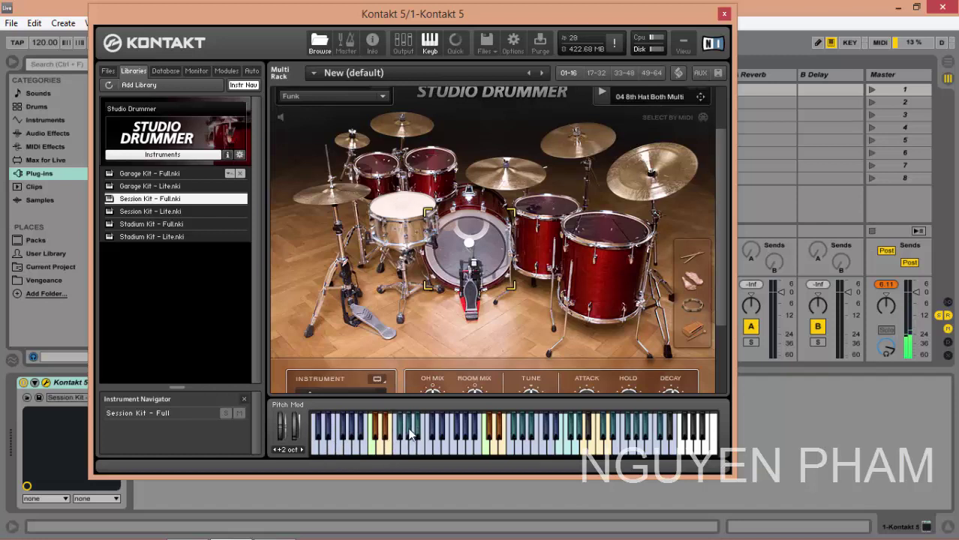
Step: Audition the Session Kit sounds on the blue keys just below the middle green key of the on-screen keyboard
{"action": "left_click", "coordinate": [453, 436]}
{"action": "left_click", "coordinate": [446, 429]}
{"action": "left_click", "coordinate": [460, 431]}
{"action": "left_click", "coordinate": [468, 431]}
{"action": "left_click", "coordinate": [480, 430]}
{"action": "left_click", "coordinate": [456, 435]}
{"action": "left_click", "coordinate": [466, 436]}
{"action": "left_click", "coordinate": [467, 437]}
{"action": "left_click", "coordinate": [474, 438]}
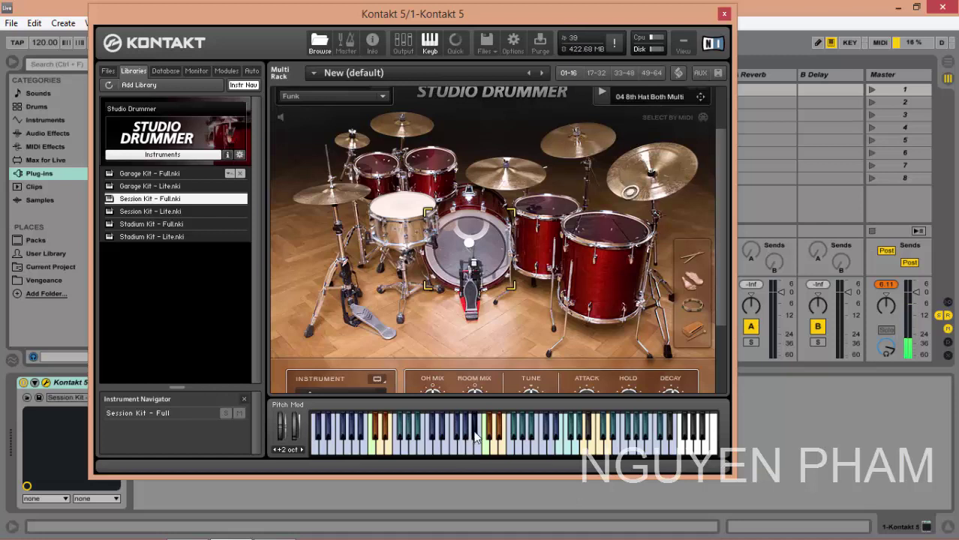
{"action": "left_click", "coordinate": [475, 438]}
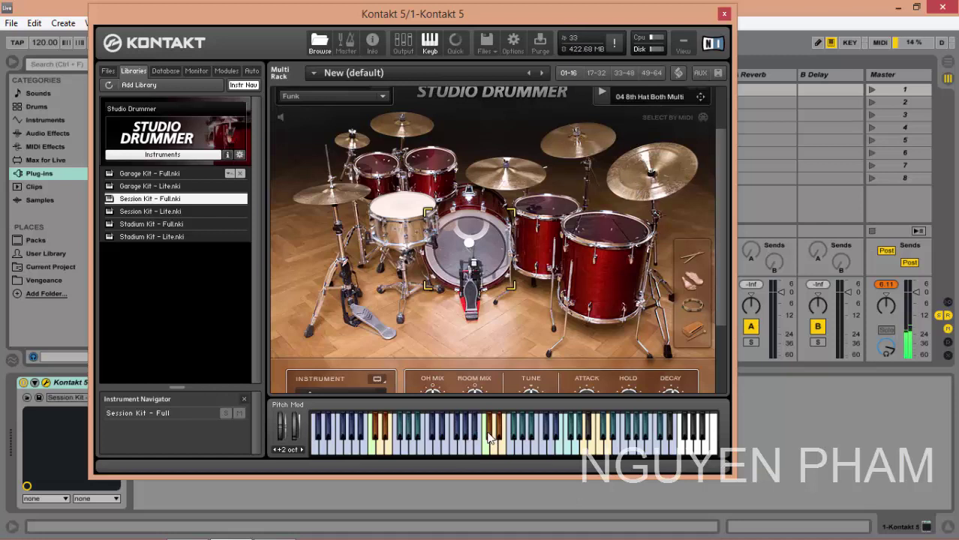
Step: Audition the Session Kit from the middle green key up to the upper yellow keys of the on-screen keyboard
{"action": "left_click", "coordinate": [489, 436]}
{"action": "left_click", "coordinate": [503, 430]}
{"action": "left_click", "coordinate": [505, 431]}
{"action": "left_click", "coordinate": [513, 434]}
{"action": "left_click", "coordinate": [526, 428]}
{"action": "left_click", "coordinate": [559, 441]}
{"action": "left_click", "coordinate": [583, 443]}
{"action": "left_click", "coordinate": [583, 439]}
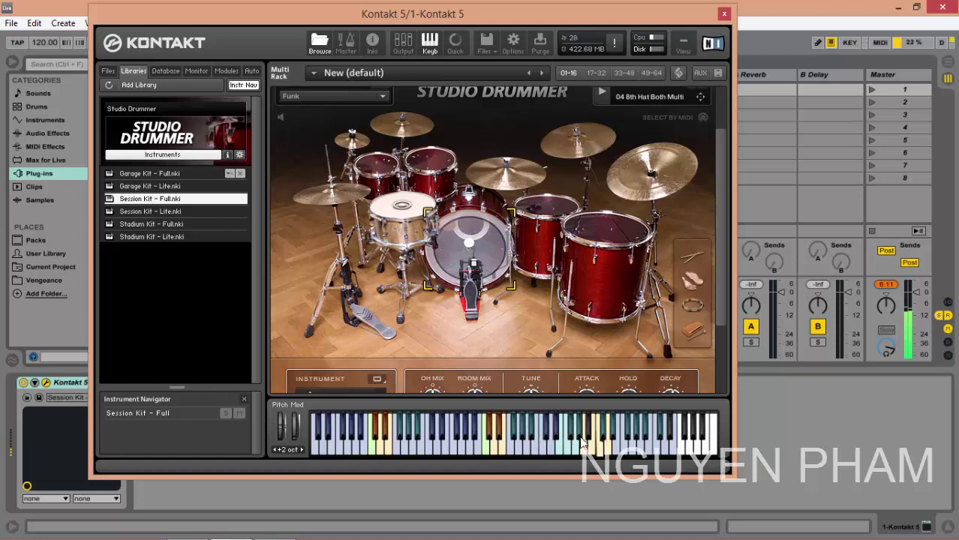
{"action": "left_click", "coordinate": [584, 442]}
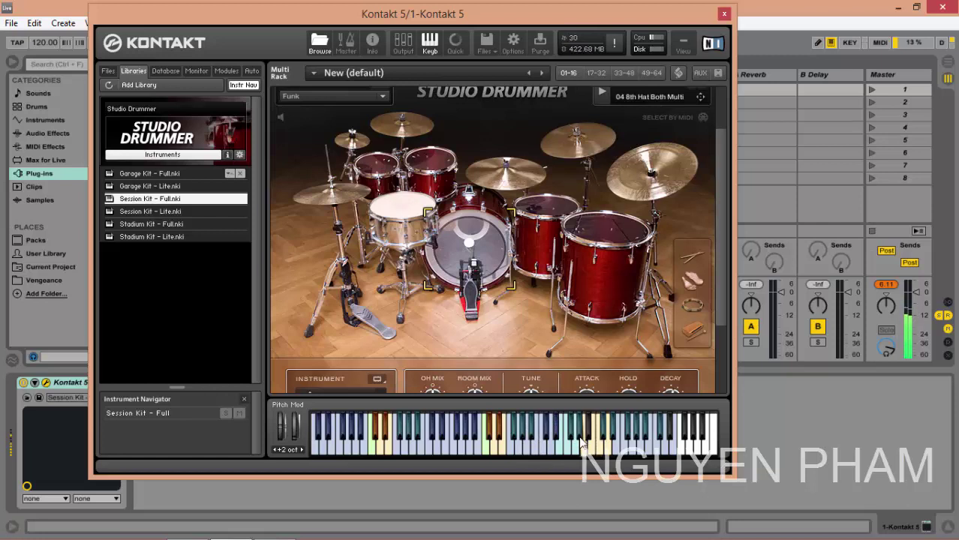
{"action": "left_click", "coordinate": [584, 443]}
{"action": "left_click", "coordinate": [582, 442]}
{"action": "left_click", "coordinate": [581, 443]}
Step: Shift the computer MIDI keyboard's octave to C2 to D3 and play the Session Kit sounds in that range
{"action": "key", "text": "z"}
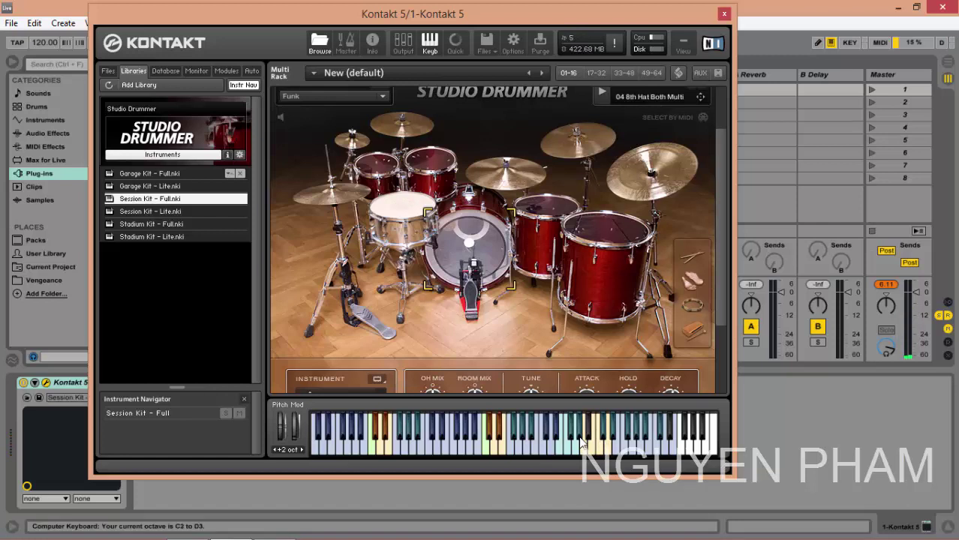
{"action": "key", "text": "a"}
{"action": "key", "text": "a"}
{"action": "key", "text": "j"}
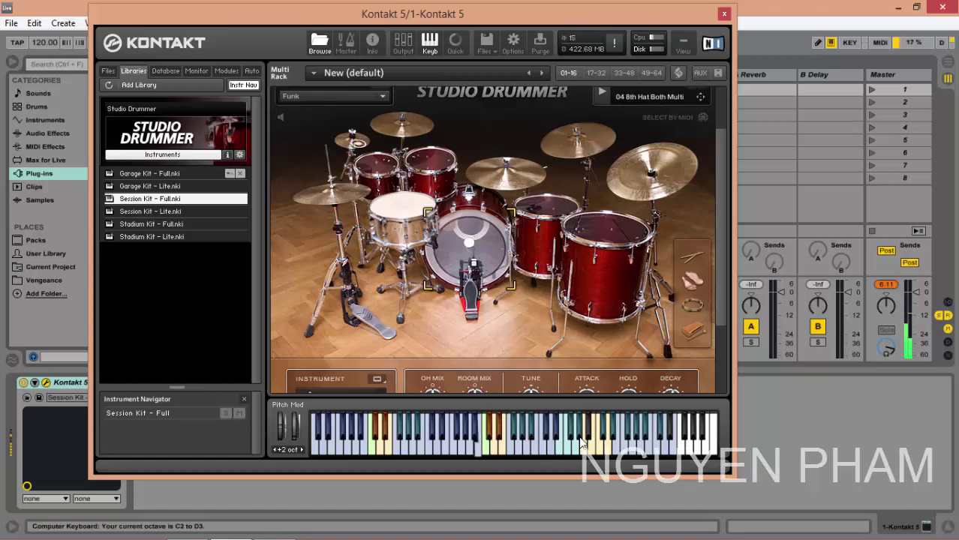
{"action": "key", "text": "j"}
{"action": "key", "text": "j"}
{"action": "key", "text": "h"}
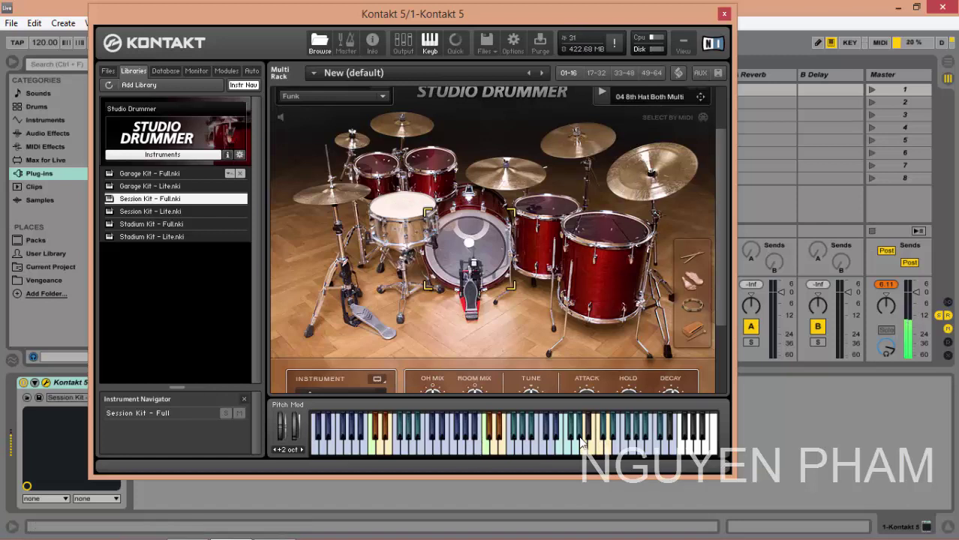
{"action": "key", "text": "j"}
{"action": "key", "text": "h"}
{"action": "key", "text": "a"}
{"action": "key", "text": "a"}
{"action": "key", "text": "a"}
{"action": "key", "text": "a"}
{"action": "key", "text": "a"}
Step: Lower the computer MIDI keyboard's octave to C1 to D2 and play a kick and snare beat on C1 and D1
{"action": "key", "text": "z"}
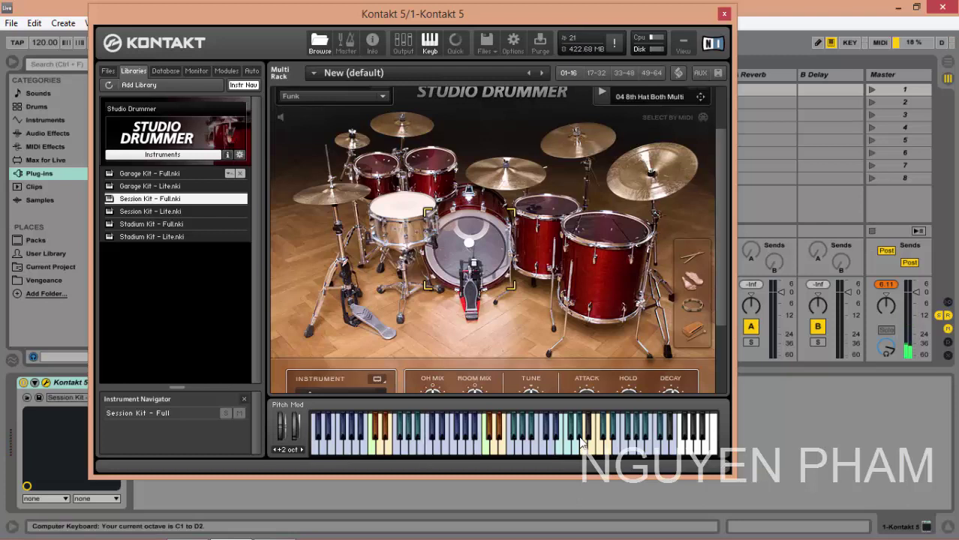
{"action": "key", "text": "a"}
{"action": "key", "text": "a"}
{"action": "key", "text": "a"}
{"action": "key", "text": "s"}
{"action": "key", "text": "a"}
{"action": "key", "text": "a"}
{"action": "key", "text": "a"}
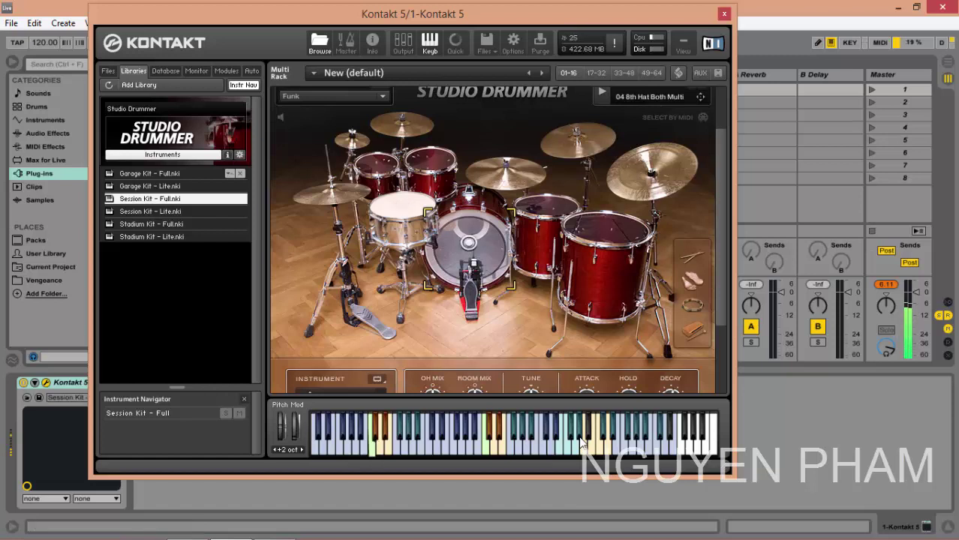
{"action": "key", "text": "a"}
{"action": "key", "text": "s"}
{"action": "key", "text": "a"}
{"action": "key", "text": "s"}
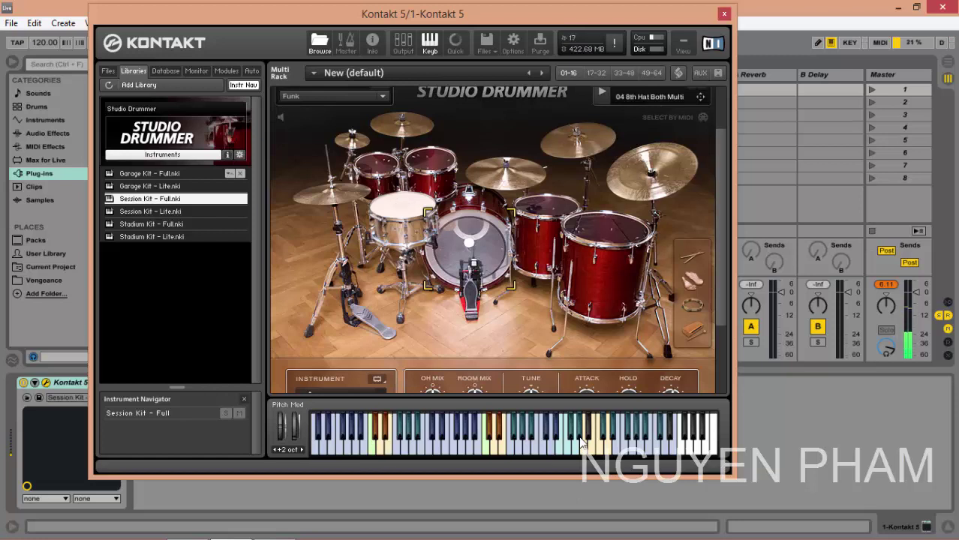
{"action": "key", "text": "a"}
{"action": "key", "text": "a"}
{"action": "key", "text": "a"}
{"action": "key", "text": "a"}
{"action": "key", "text": "a"}
{"action": "key", "text": "s"}
Step: Audition more Session Kit sounds on the blue keys above the middle group and above the upper yellow keys
{"action": "left_click", "coordinate": [518, 447]}
{"action": "left_click", "coordinate": [642, 436]}
{"action": "left_click", "coordinate": [640, 448]}
{"action": "left_click", "coordinate": [631, 450]}
{"action": "left_click", "coordinate": [622, 447]}
Step: Play the Session Kit's 04 8th Hat Both Multi groove, then advance to 05 16th Hat Both Ghost
{"action": "left_click", "coordinate": [601, 93]}
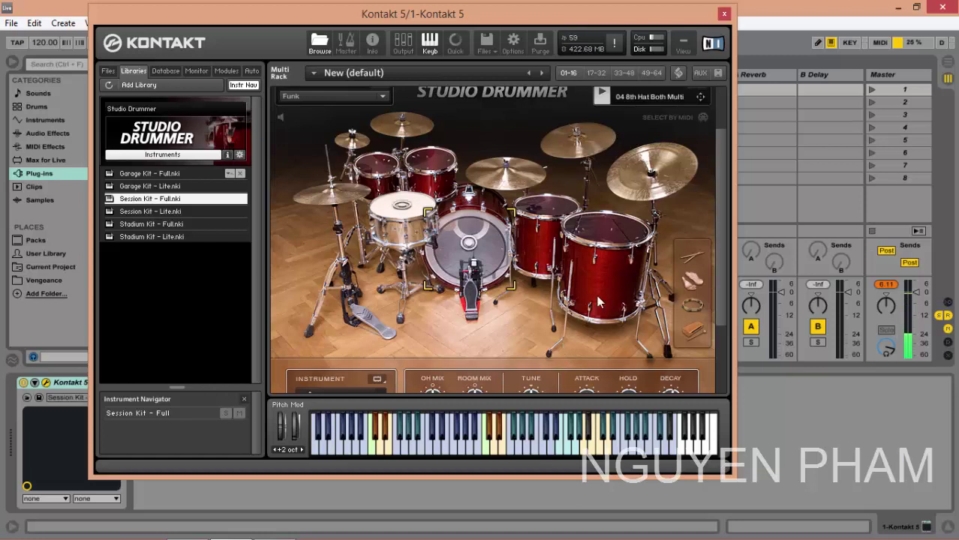
{"action": "left_click_drag", "start_coordinate": [722, 221], "coordinate": [720, 206]}
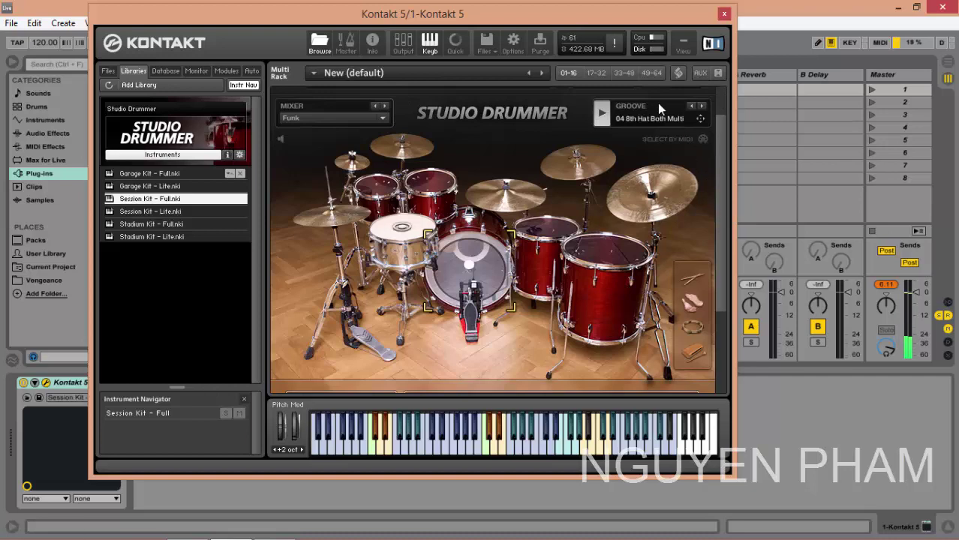
{"action": "left_click_drag", "start_coordinate": [724, 266], "coordinate": [720, 239]}
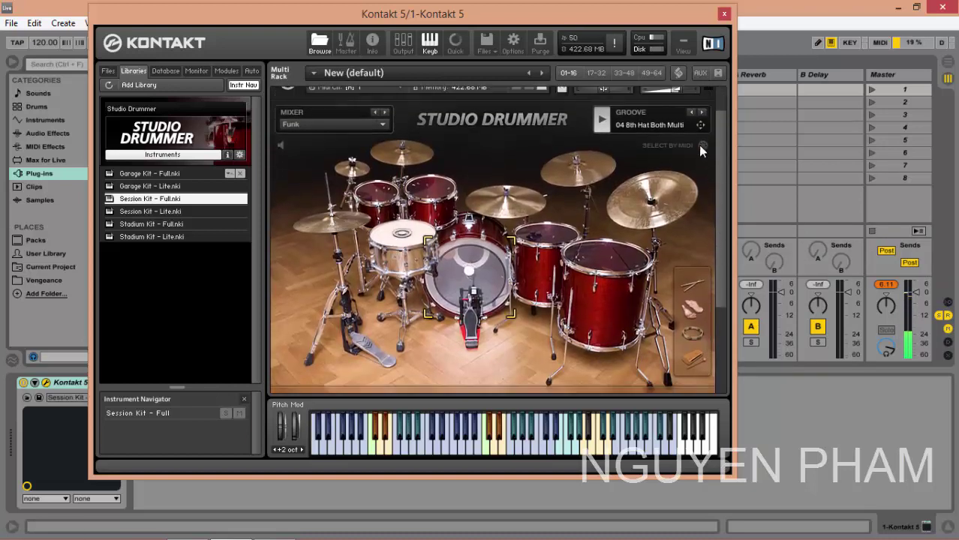
{"action": "left_click", "coordinate": [662, 205]}
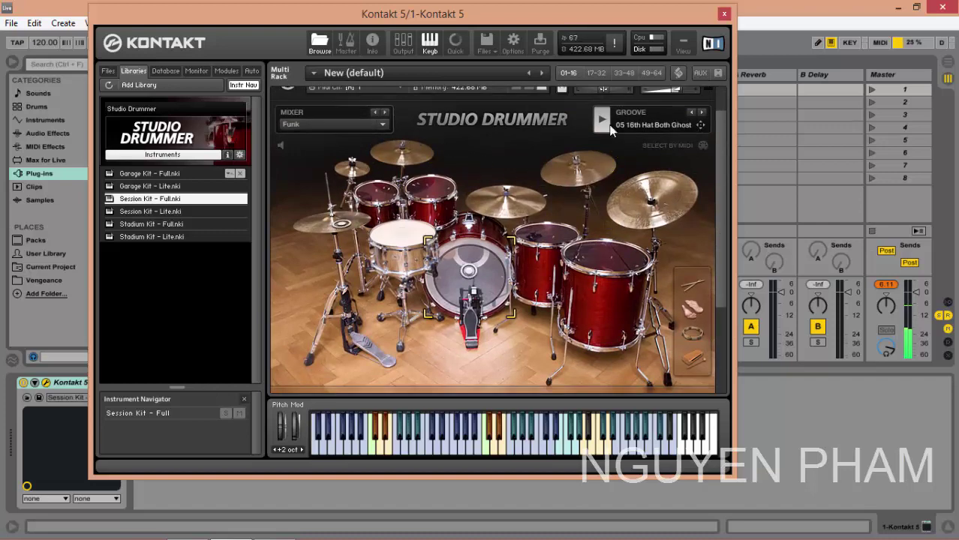
Step: Step through the following Session Kit grooves while they play, from 06 8th Hat Both Multi up to 11 16th Hat Ghost
{"action": "left_click", "coordinate": [702, 113]}
{"action": "mouse_move", "coordinate": [720, 146]}
{"action": "left_mouse_down"}
{"action": "mouse_move", "coordinate": [720, 185]}
{"action": "mouse_move", "coordinate": [720, 129]}
{"action": "left_mouse_up"}
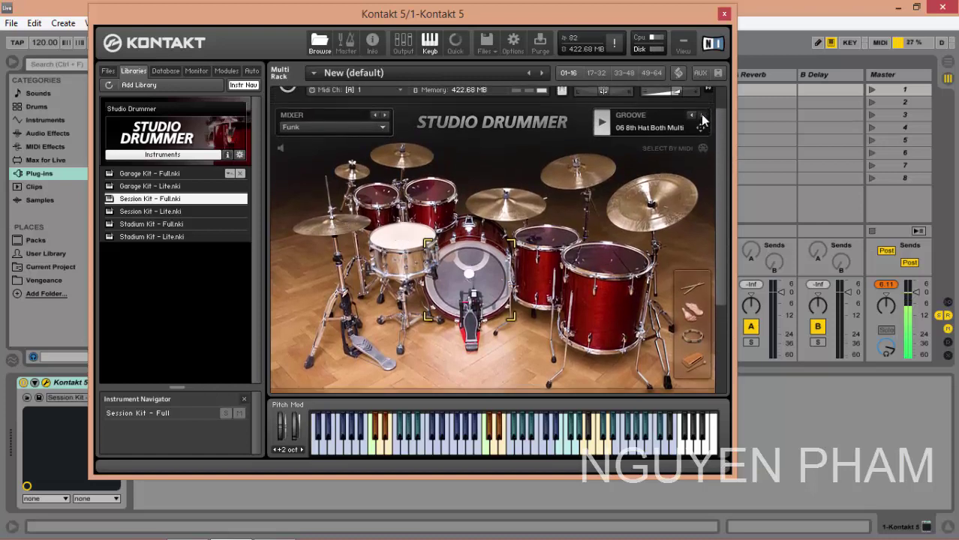
{"action": "left_click", "coordinate": [702, 114]}
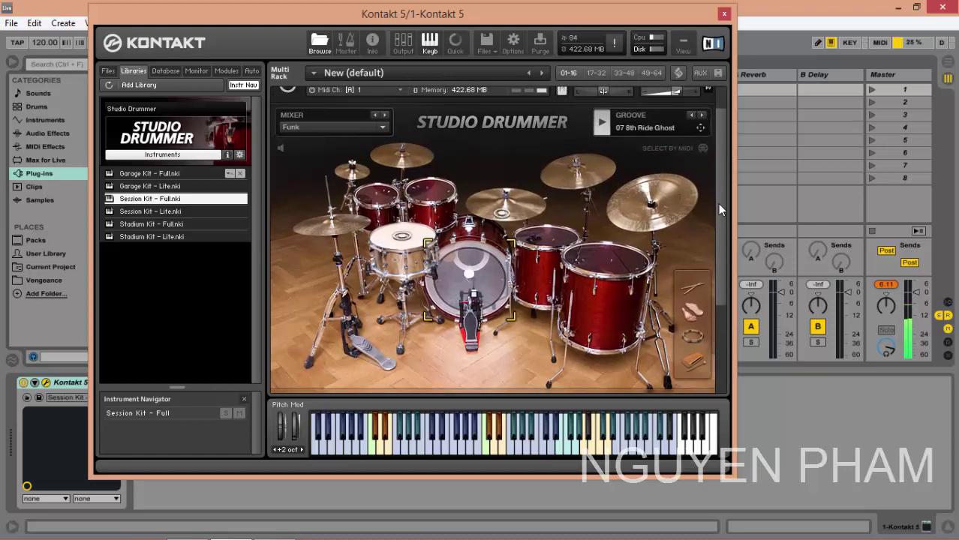
{"action": "left_click", "coordinate": [701, 115]}
{"action": "left_click", "coordinate": [701, 116]}
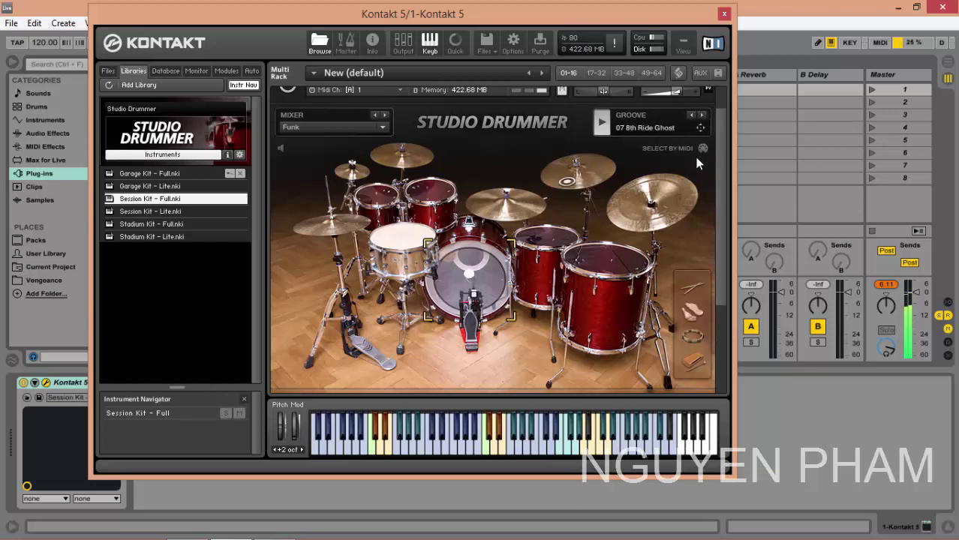
{"action": "left_click", "coordinate": [701, 115]}
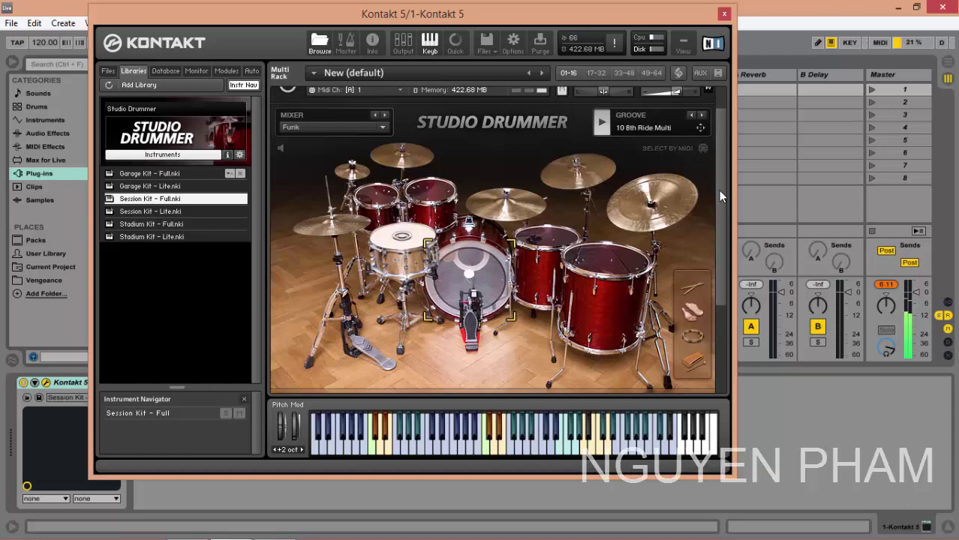
{"action": "left_click", "coordinate": [702, 115]}
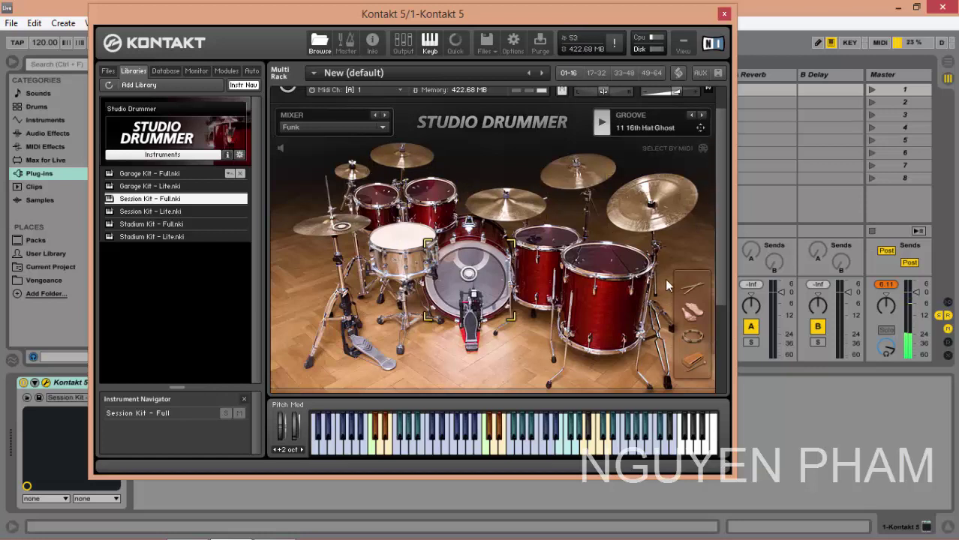
Step: Open the groove browser and play 17 8th Ride Toms.mid from 03 Groove 110BPM in the 04 Hard Rock category
{"action": "scroll", "coordinate": [717, 147], "scroll_direction": "down", "scroll_amount": 5}
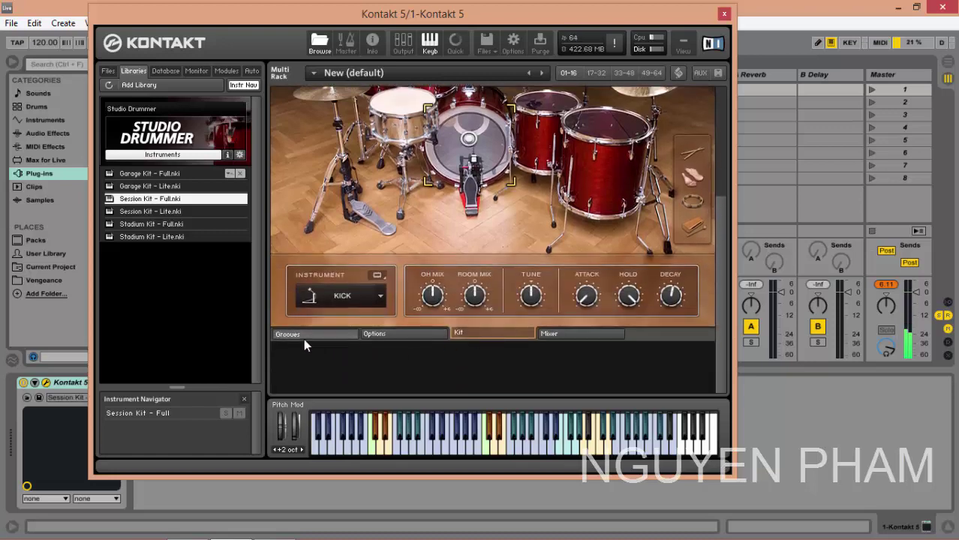
{"action": "left_click", "coordinate": [303, 334]}
{"action": "scroll", "coordinate": [377, 254], "scroll_direction": "up", "scroll_amount": 3}
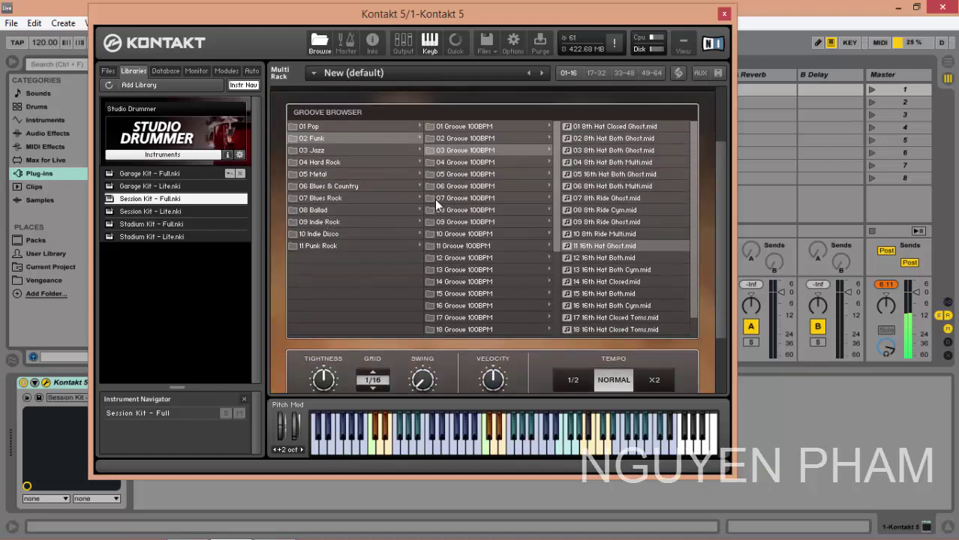
{"action": "left_click", "coordinate": [327, 161]}
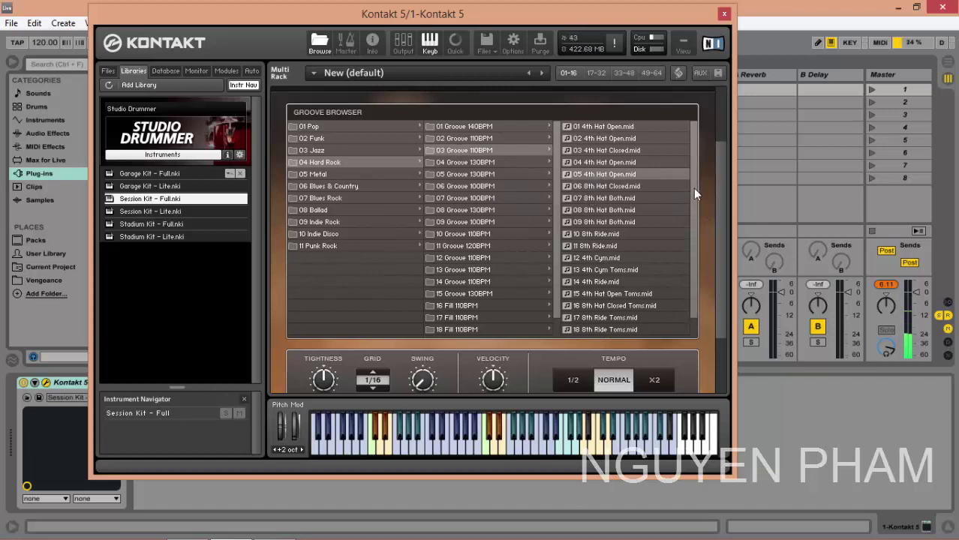
{"action": "left_click_drag", "start_coordinate": [693, 187], "coordinate": [694, 240]}
{"action": "left_click", "coordinate": [607, 298]}
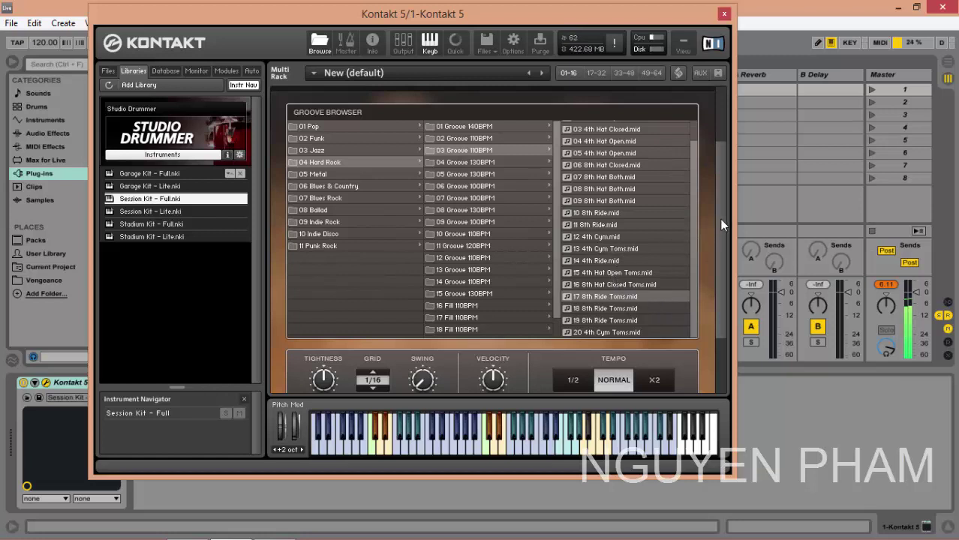
Step: Show the kit view briefly, then return to the grooves and play 14 8th Hat Open Toms.mid from Hard Rock's 13 Groove 110BPM
{"action": "scroll", "coordinate": [718, 219], "scroll_direction": "down", "scroll_amount": 3}
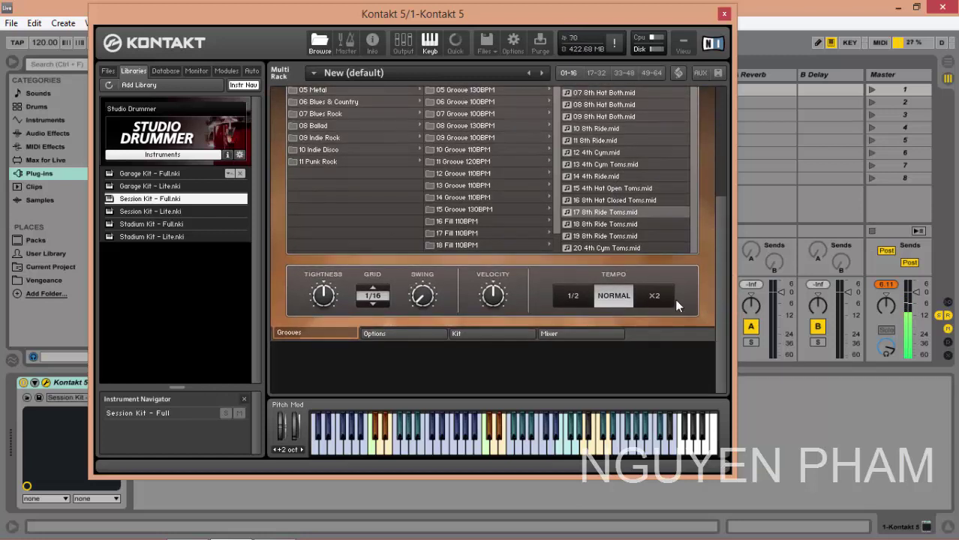
{"action": "left_click", "coordinate": [506, 334]}
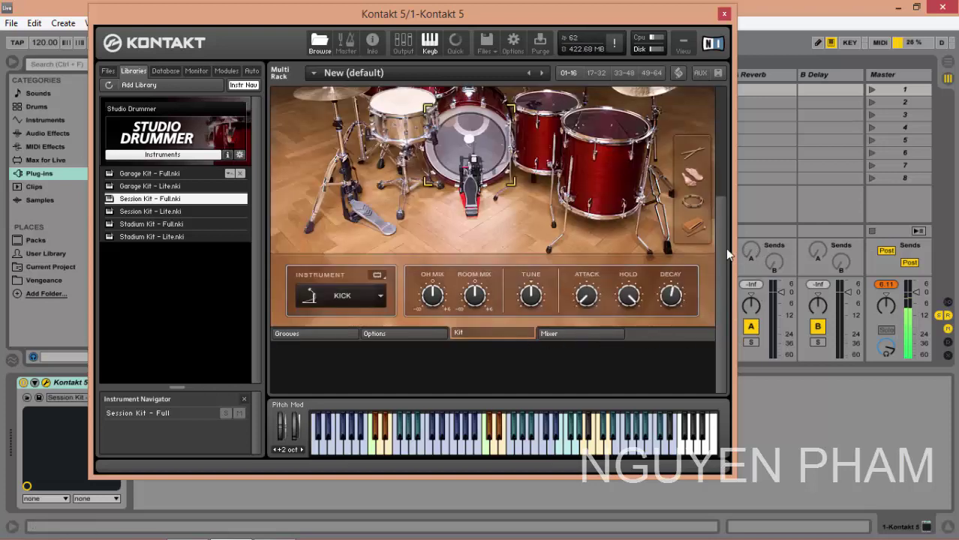
{"action": "mouse_move", "coordinate": [725, 248]}
{"action": "left_mouse_down"}
{"action": "mouse_move", "coordinate": [726, 185]}
{"action": "mouse_move", "coordinate": [732, 262]}
{"action": "left_mouse_up"}
{"action": "left_click", "coordinate": [341, 333]}
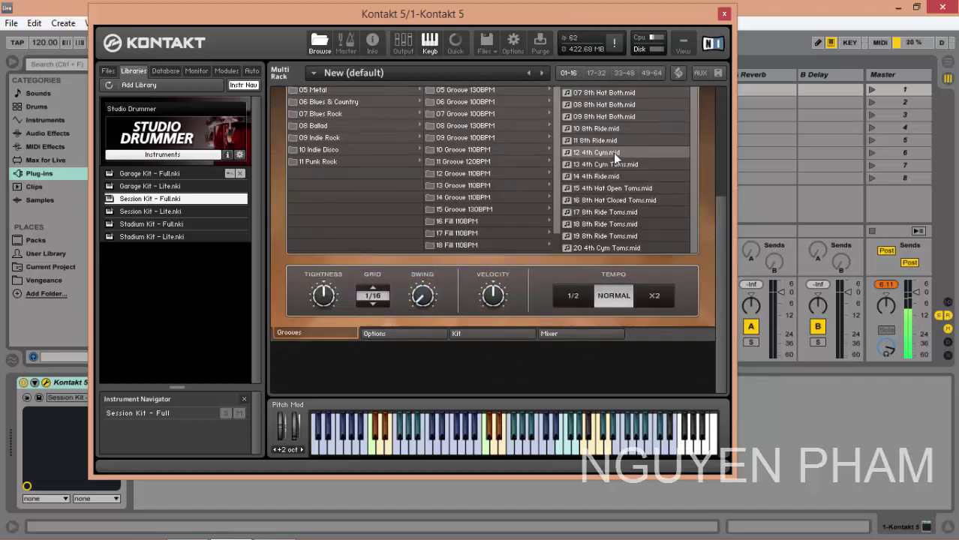
{"action": "left_click", "coordinate": [465, 188]}
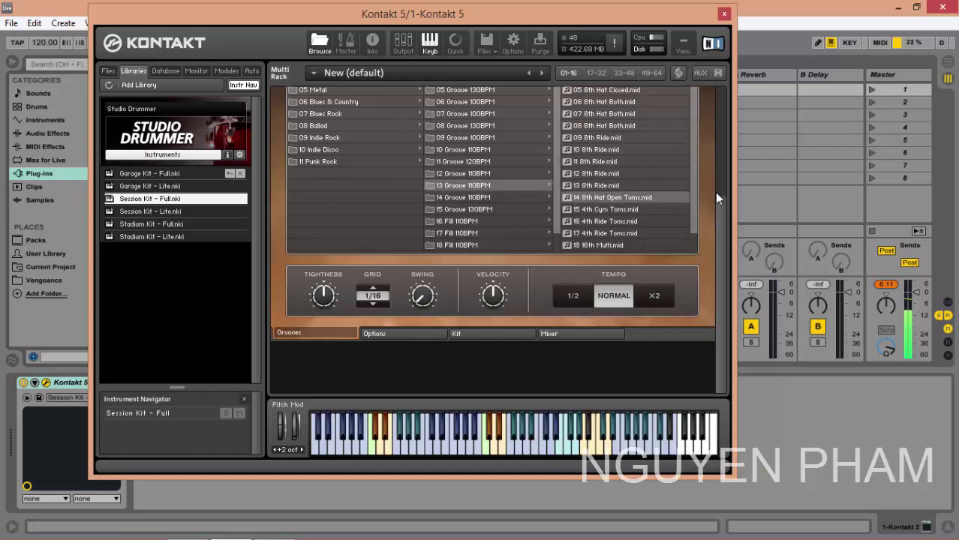
Step: Raise the groove's Swing to about midway, and turn its Tightness up and back to centre
{"action": "mouse_move", "coordinate": [722, 216]}
{"action": "left_mouse_down"}
{"action": "mouse_move", "coordinate": [717, 150]}
{"action": "mouse_move", "coordinate": [717, 216]}
{"action": "left_mouse_up"}
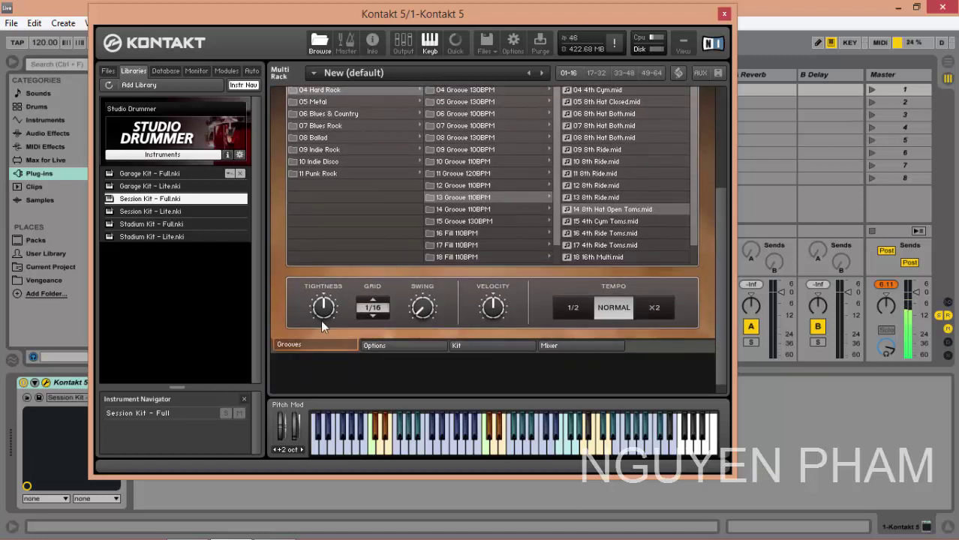
{"action": "left_click_drag", "start_coordinate": [324, 324], "coordinate": [320, 272]}
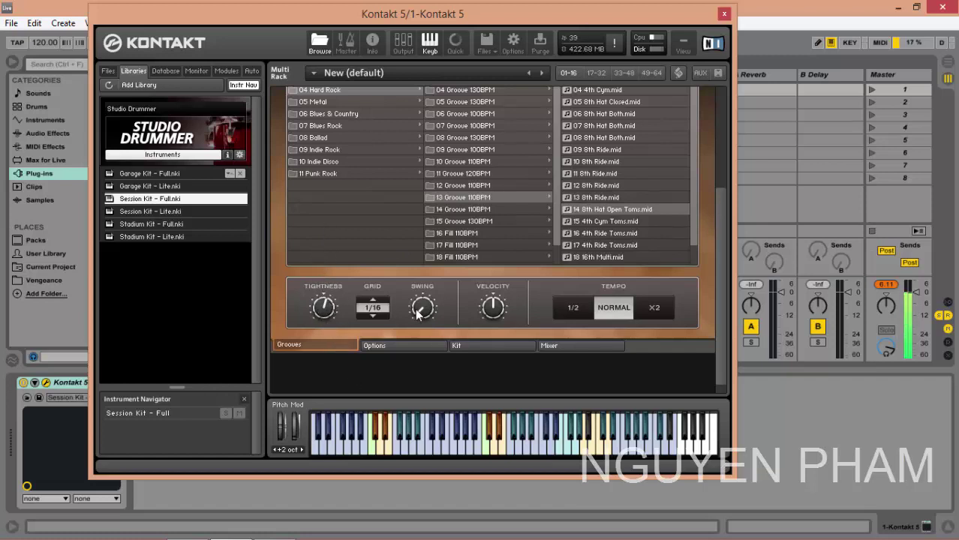
{"action": "left_click_drag", "start_coordinate": [418, 314], "coordinate": [412, 248]}
{"action": "left_click_drag", "start_coordinate": [323, 305], "coordinate": [321, 311]}
Step: Advance the groove to 16 4th Ride Toms, then play 04 4th Hat Closed.mid from 04 Groove 110BPM in 01 Pop
{"action": "left_click_drag", "start_coordinate": [716, 255], "coordinate": [715, 132]}
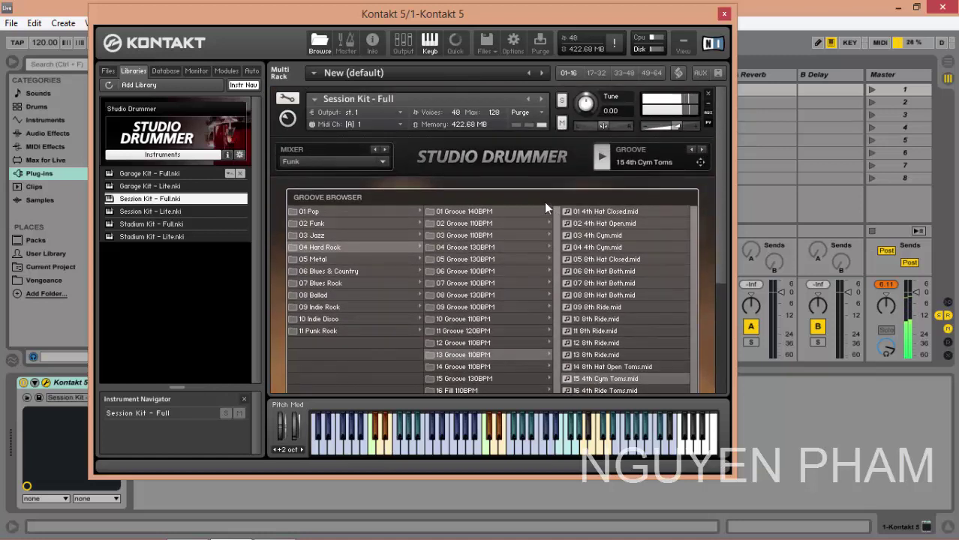
{"action": "left_click", "coordinate": [703, 150]}
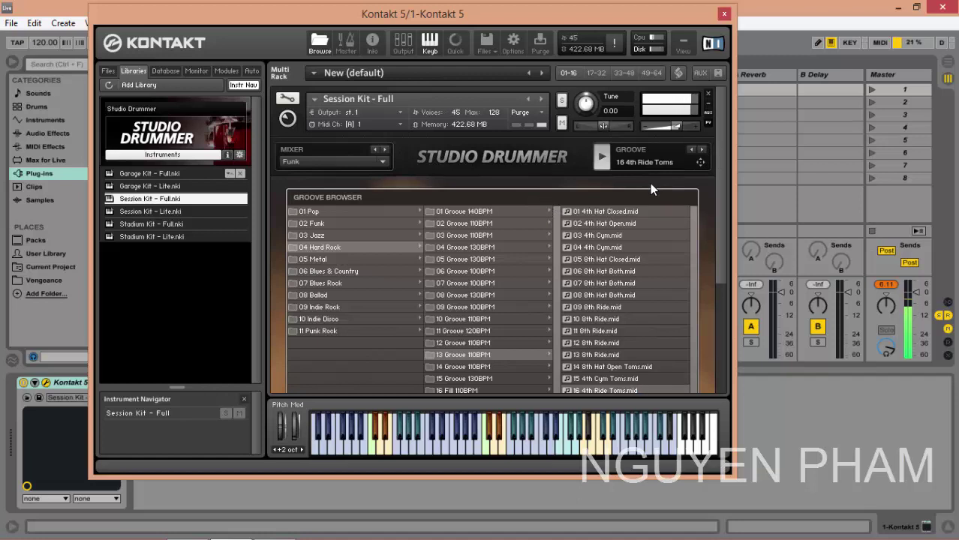
{"action": "mouse_move", "coordinate": [718, 176]}
{"action": "left_mouse_down"}
{"action": "mouse_move", "coordinate": [724, 242]}
{"action": "mouse_move", "coordinate": [726, 186]}
{"action": "left_mouse_up"}
{"action": "left_click", "coordinate": [324, 206]}
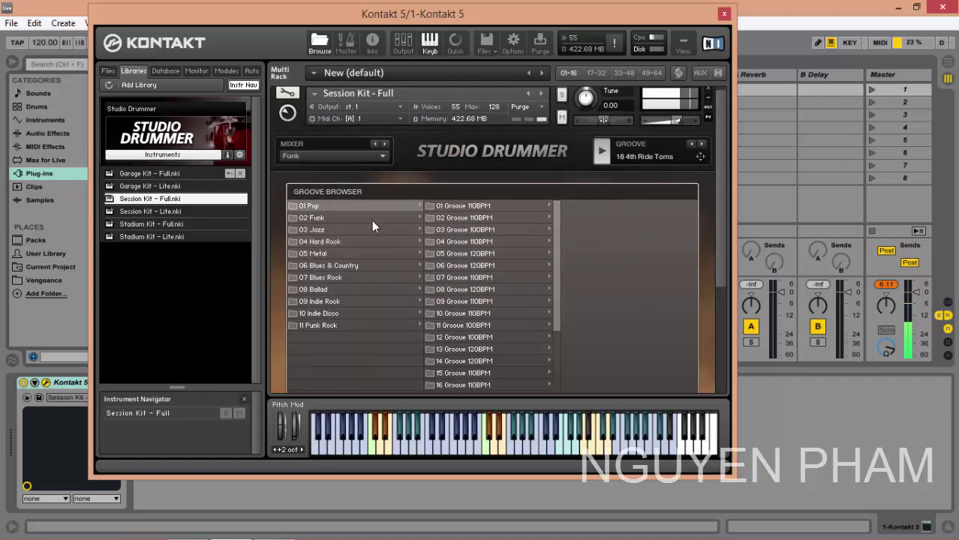
{"action": "left_click", "coordinate": [464, 242]}
{"action": "left_click", "coordinate": [571, 242]}
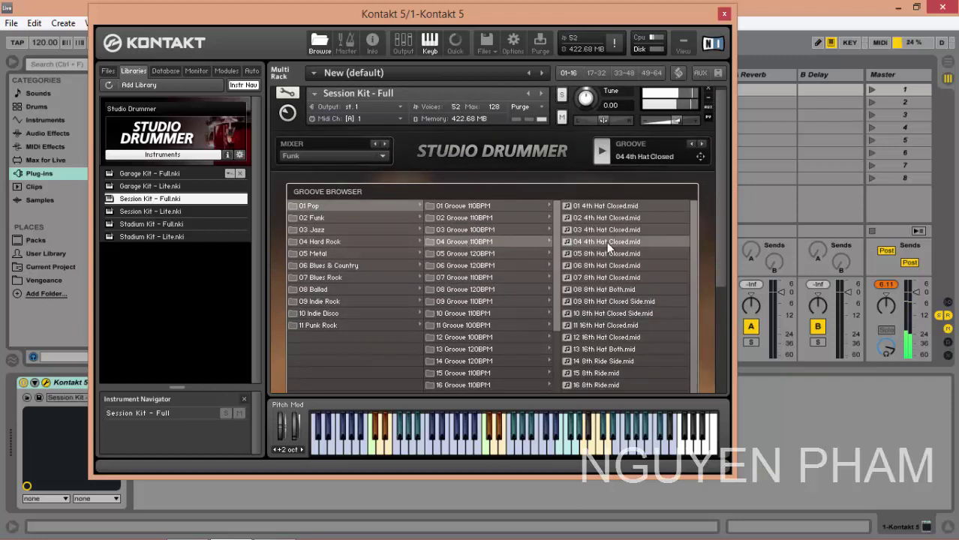
Step: Play 09 8th Hat Closed Side.mid and 12 16th Hat Closed.mid from Pop's 04 Groove 110BPM
{"action": "left_click_drag", "start_coordinate": [719, 171], "coordinate": [718, 221]}
{"action": "left_click", "coordinate": [577, 226]}
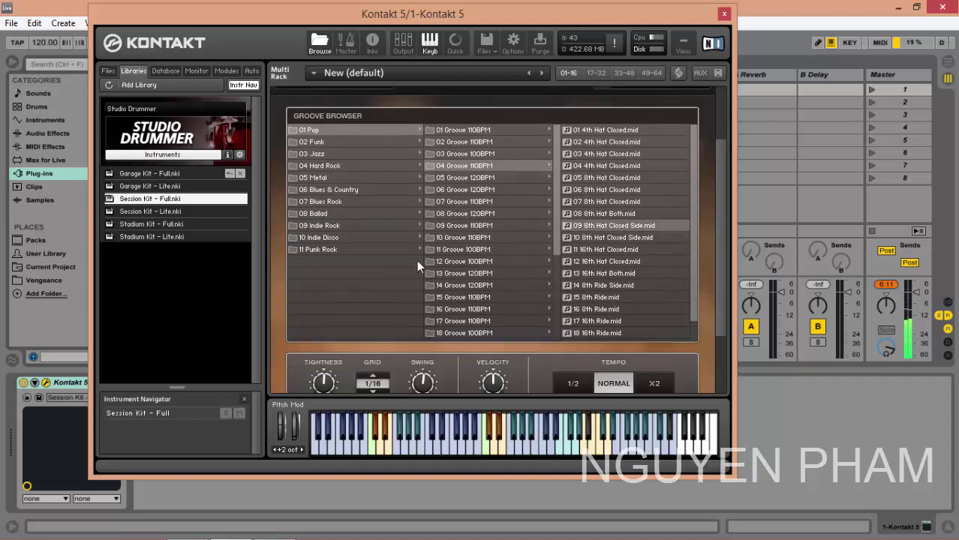
{"action": "left_click", "coordinate": [572, 261]}
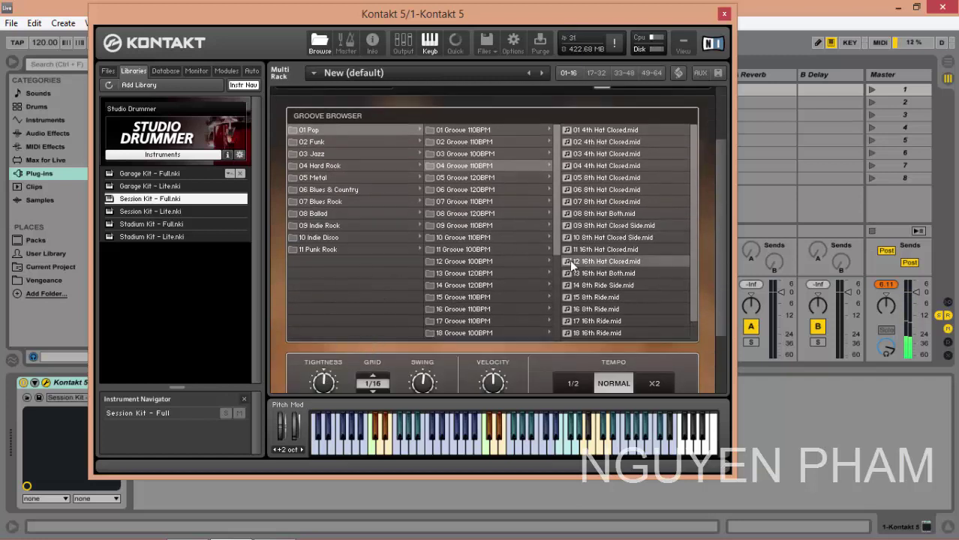
Step: Open Pop's 12 Groove 100BPM and play 06 8th Hat Closed Ghost.mid, followed by 02 4th Hat Closed Ghost.mid
{"action": "left_click", "coordinate": [474, 263]}
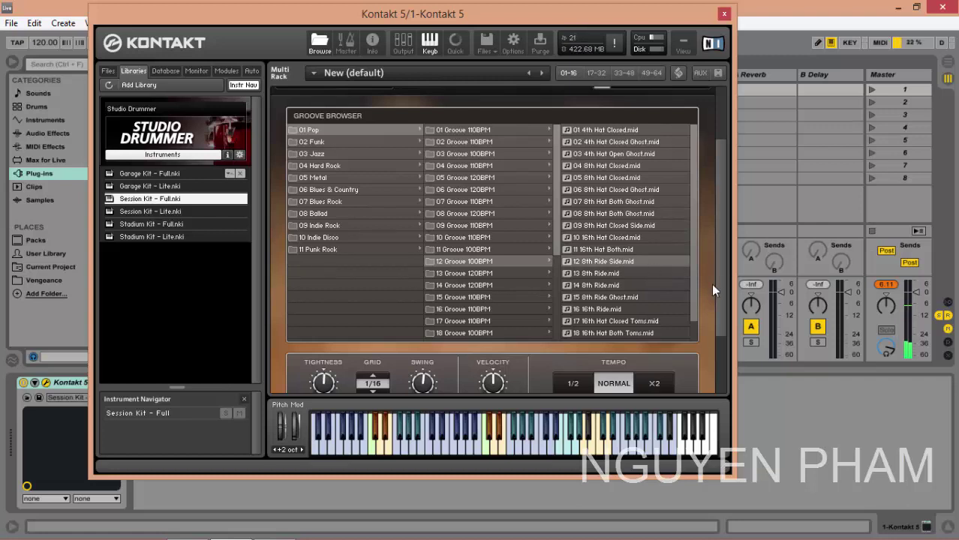
{"action": "left_click", "coordinate": [605, 189]}
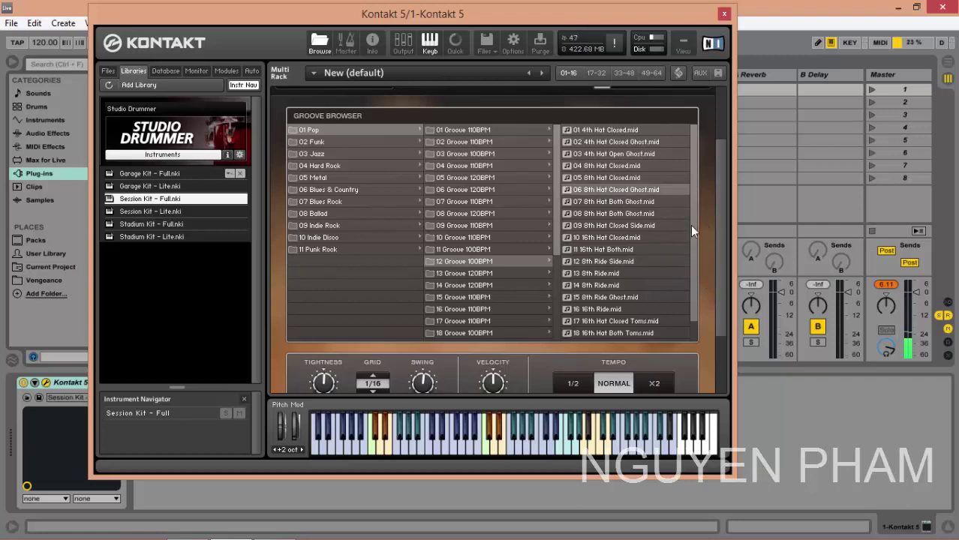
{"action": "scroll", "coordinate": [714, 221], "scroll_direction": "up", "scroll_amount": 2}
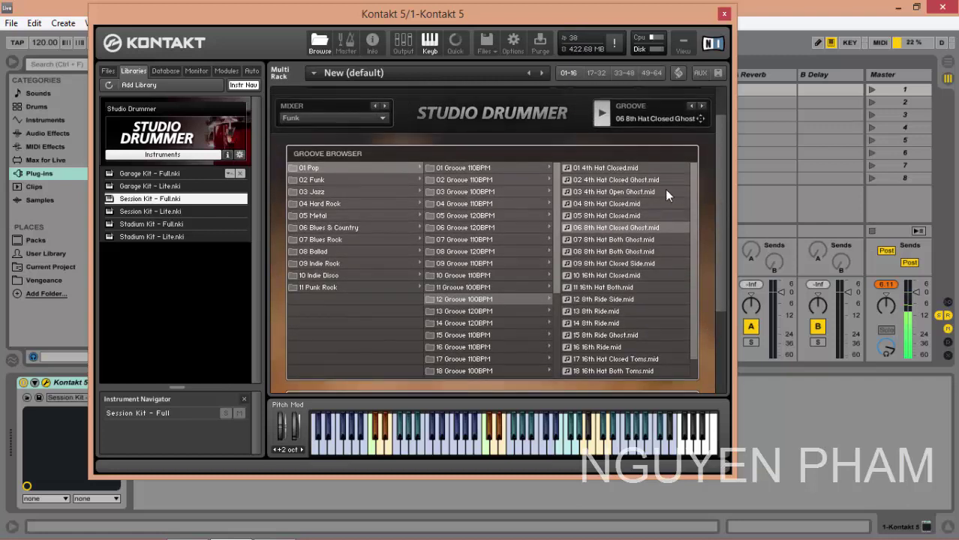
{"action": "left_click", "coordinate": [629, 182]}
Step: Play 09 8th Hat Open Toms.mid from Pop's 05 Groove 120BPM, then return to the kit view
{"action": "left_click_drag", "start_coordinate": [719, 185], "coordinate": [718, 256]}
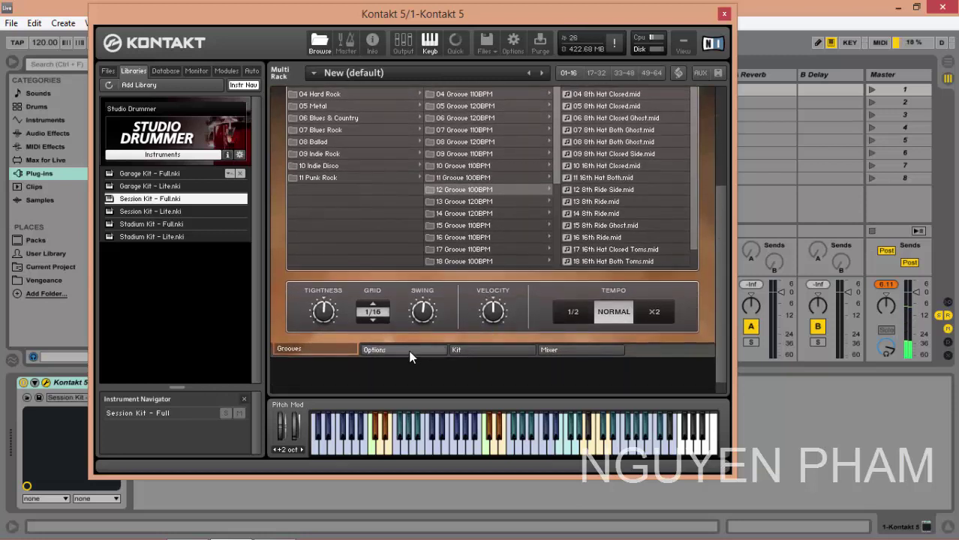
{"action": "left_click", "coordinate": [453, 108]}
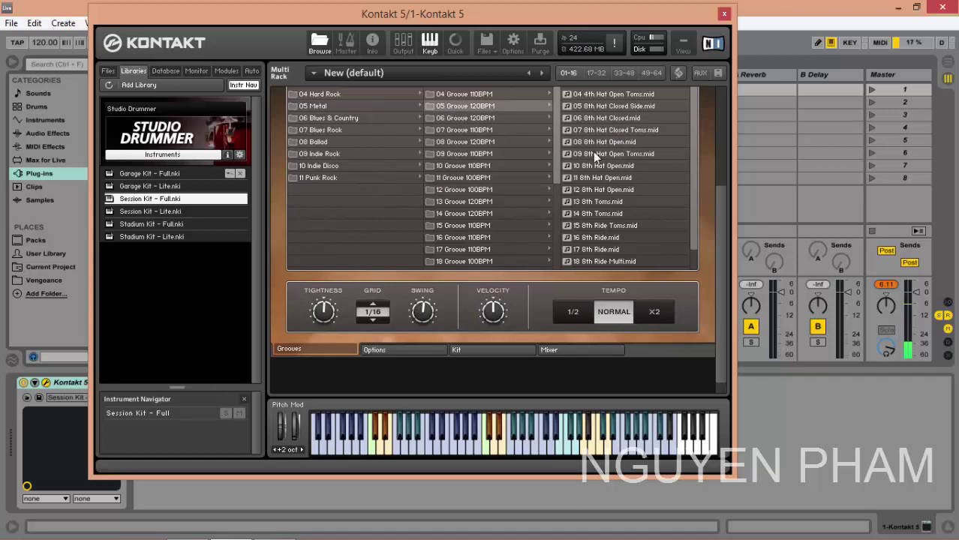
{"action": "left_click", "coordinate": [600, 154]}
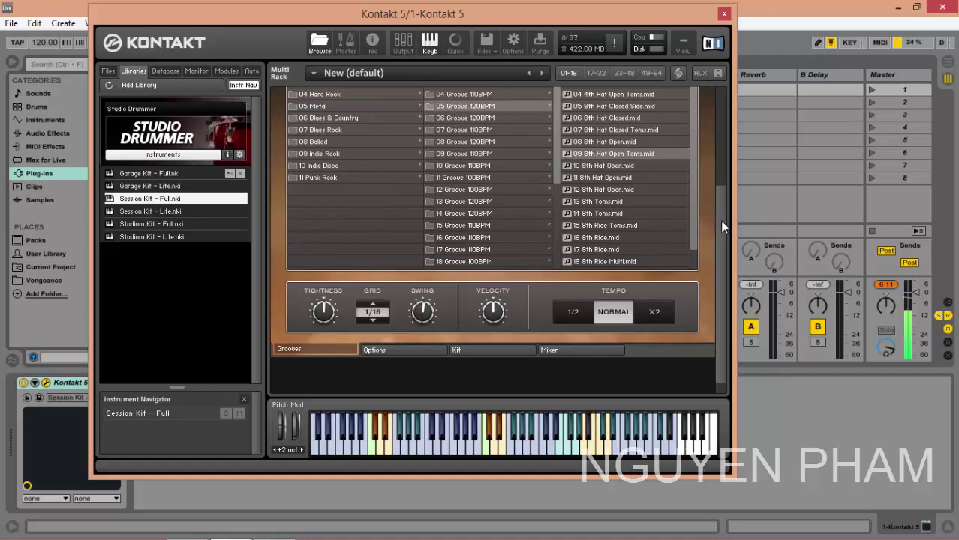
{"action": "left_click_drag", "start_coordinate": [721, 227], "coordinate": [738, 237]}
{"action": "left_click", "coordinate": [491, 333]}
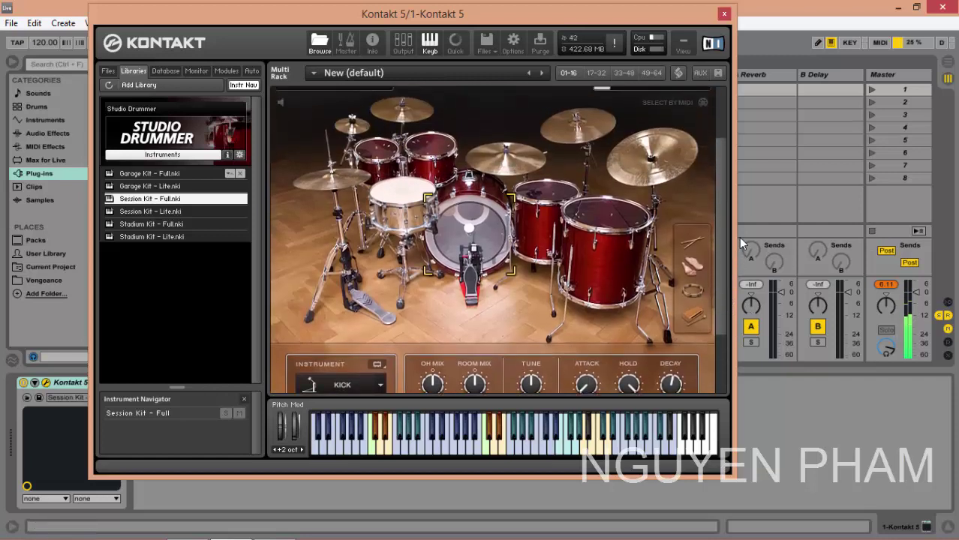
Step: Load Session Kit - Lite.nki in place of the full kit and audition its sounds across the keyboard
{"action": "left_click", "coordinate": [157, 212]}
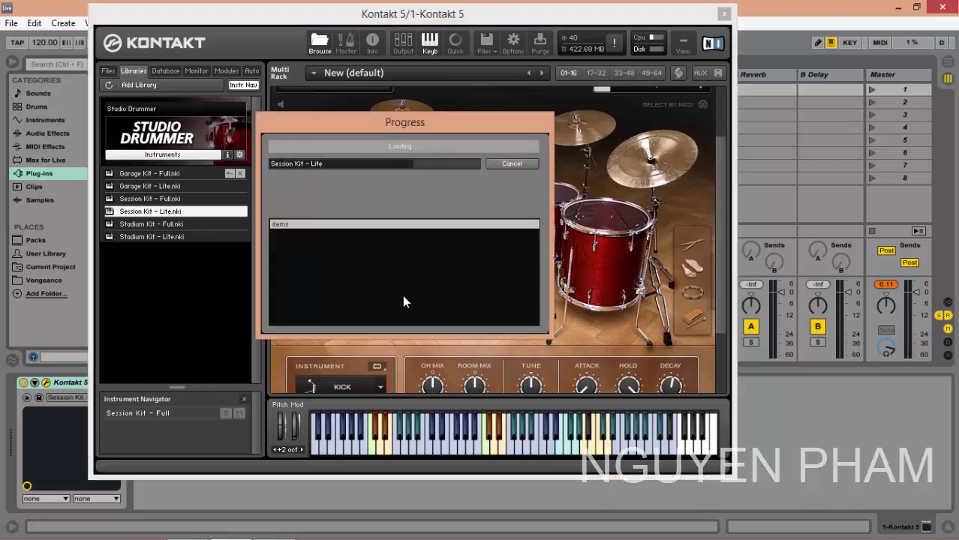
{"action": "left_click", "coordinate": [485, 444]}
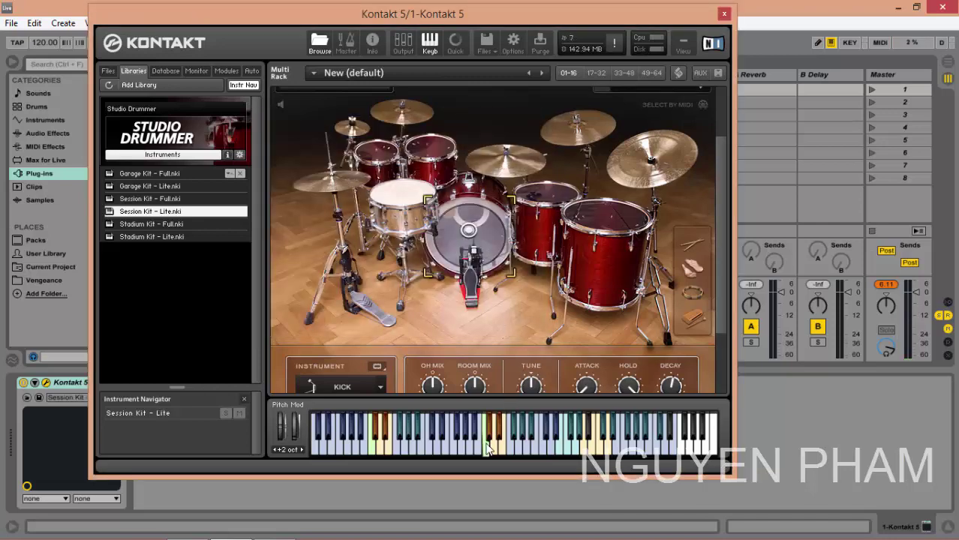
{"action": "left_click", "coordinate": [437, 445]}
{"action": "left_click", "coordinate": [424, 444]}
{"action": "left_click", "coordinate": [398, 444]}
{"action": "left_click", "coordinate": [378, 444]}
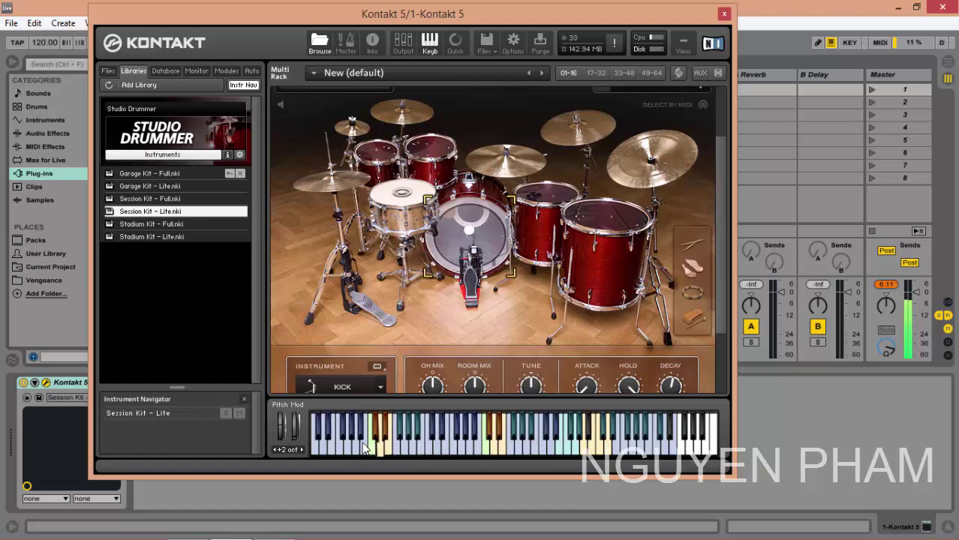
{"action": "left_click", "coordinate": [381, 442]}
{"action": "left_click_drag", "start_coordinate": [381, 448], "coordinate": [587, 446]}
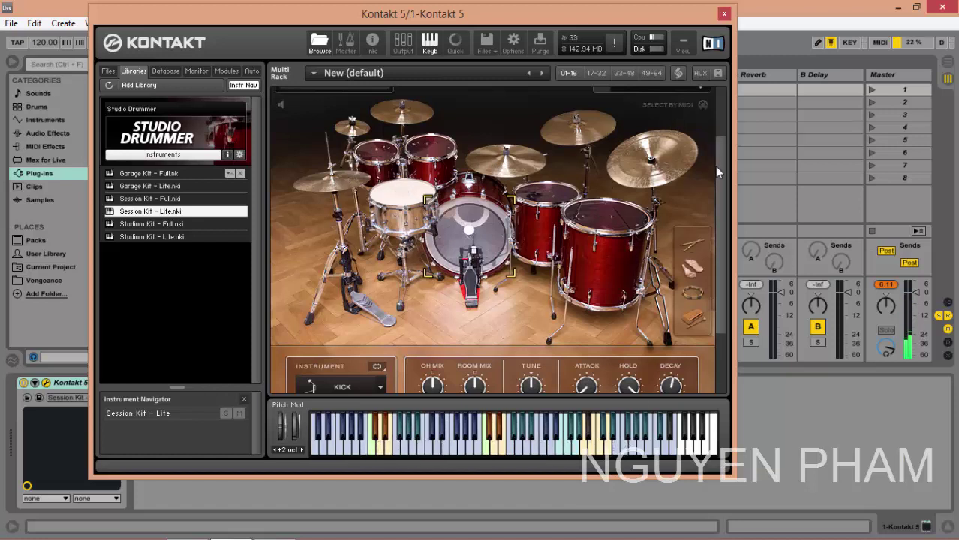
Step: Select Stadium Kit - Full.nki in the Studio Drummer instrument list
{"action": "left_click_drag", "start_coordinate": [715, 166], "coordinate": [718, 128]}
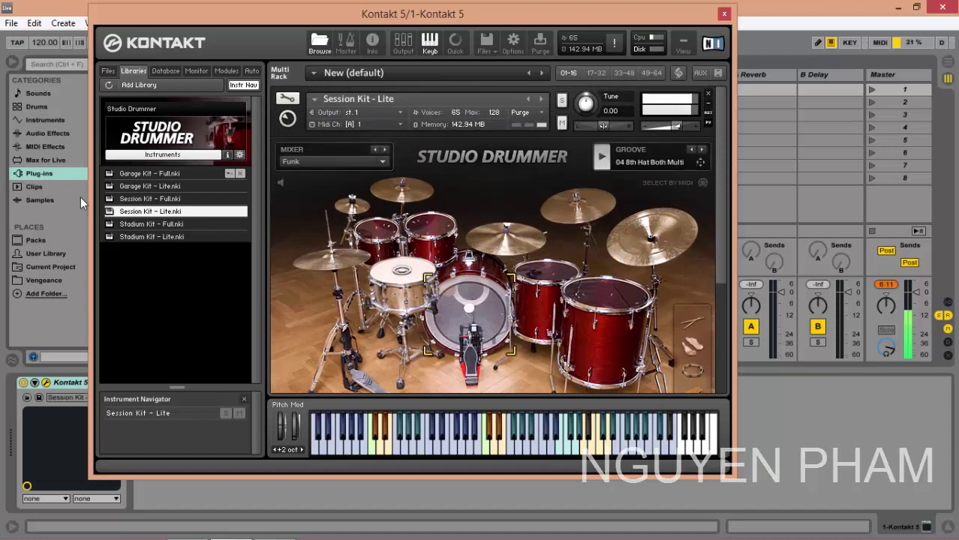
{"action": "left_click", "coordinate": [141, 224]}
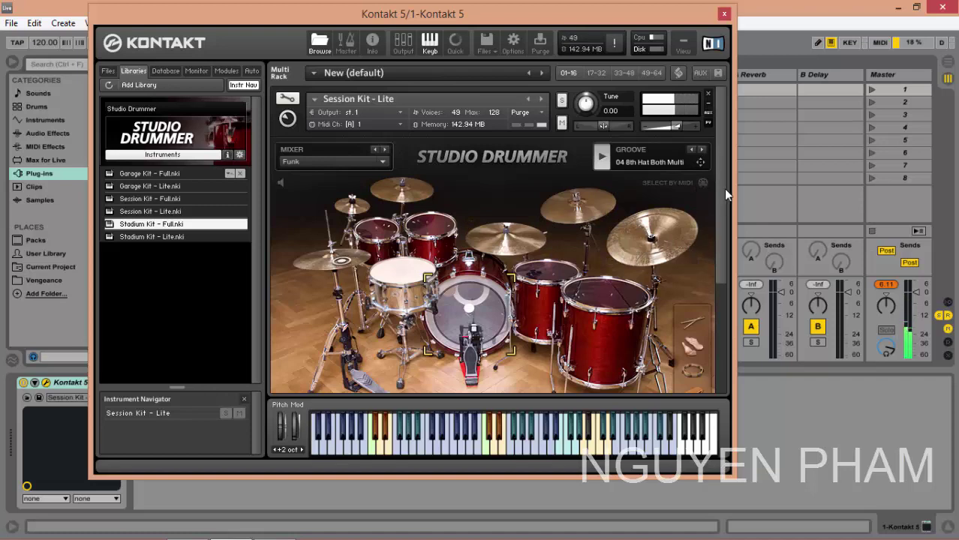
{"action": "mouse_move", "coordinate": [723, 188]}
{"action": "left_mouse_down"}
{"action": "mouse_move", "coordinate": [717, 251]}
{"action": "mouse_move", "coordinate": [709, 180]}
{"action": "left_mouse_up"}
{"action": "scroll", "coordinate": [718, 163], "scroll_direction": "down", "scroll_amount": 5}
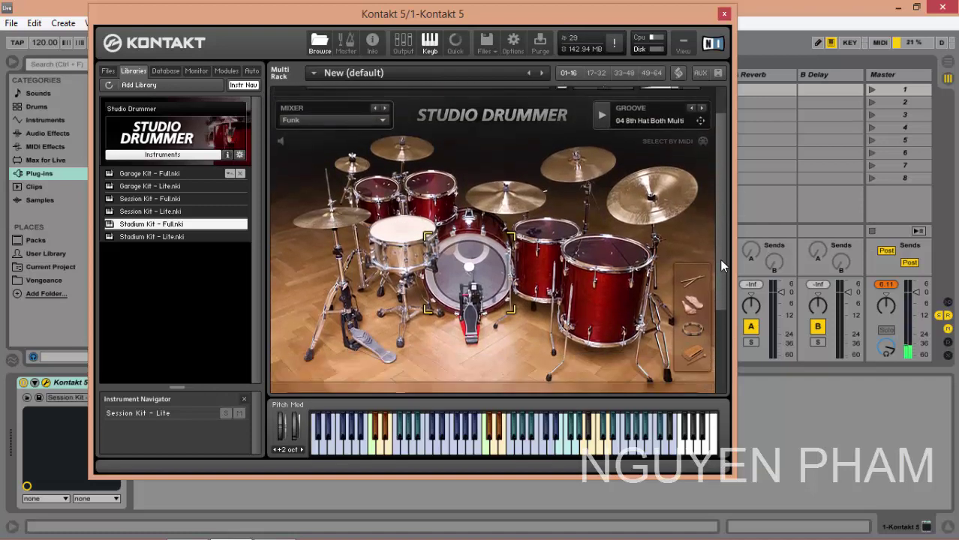
Step: Audition the loaded Session Kit - Lite on the middle green and yellow keys and the blue keys just above them
{"action": "left_click", "coordinate": [550, 451]}
{"action": "left_click", "coordinate": [515, 448]}
{"action": "left_click", "coordinate": [513, 448]}
{"action": "left_click", "coordinate": [486, 448]}
{"action": "left_click", "coordinate": [486, 448]}
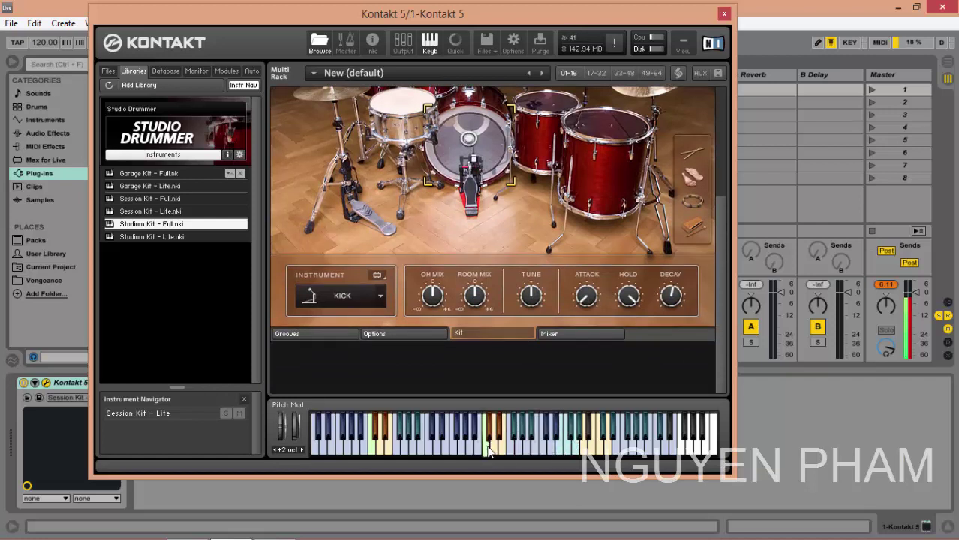
{"action": "left_click", "coordinate": [485, 447]}
{"action": "left_click", "coordinate": [494, 448]}
{"action": "left_click", "coordinate": [494, 448]}
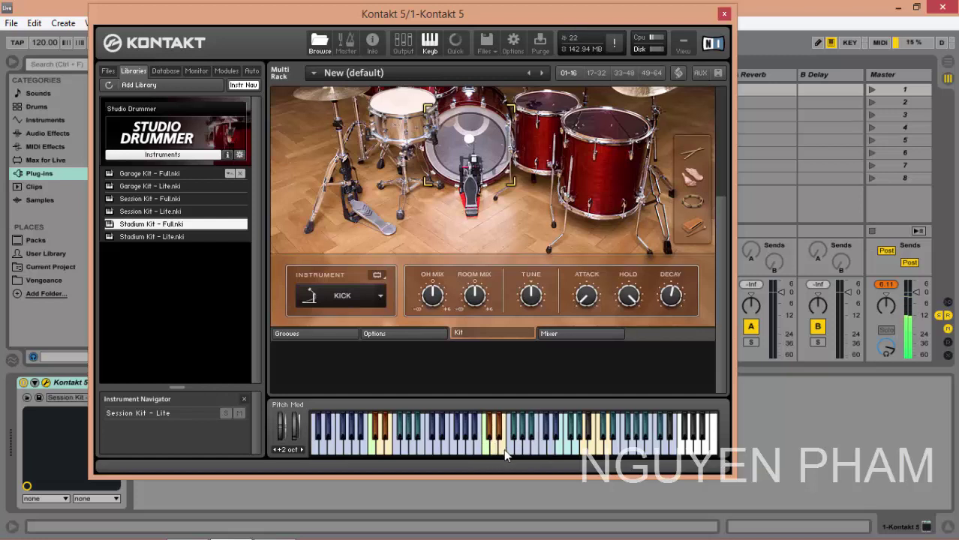
Step: Audition the Session Kit - Lite sounds on the lower group of green and yellow keys
{"action": "left_click", "coordinate": [375, 450]}
{"action": "left_click", "coordinate": [379, 448]}
{"action": "left_click", "coordinate": [392, 447]}
{"action": "left_click", "coordinate": [387, 447]}
{"action": "left_click", "coordinate": [374, 446]}
{"action": "left_click", "coordinate": [385, 447]}
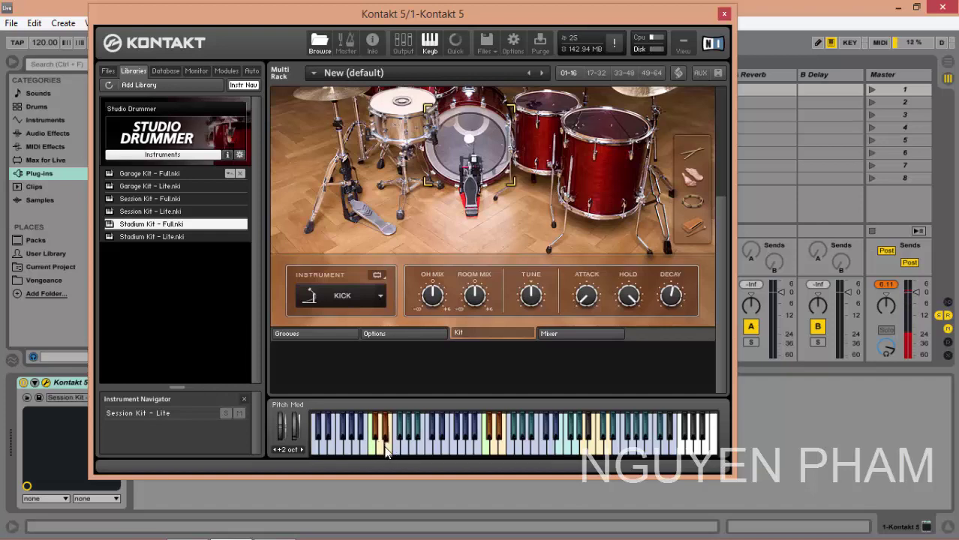
{"action": "left_click", "coordinate": [372, 446]}
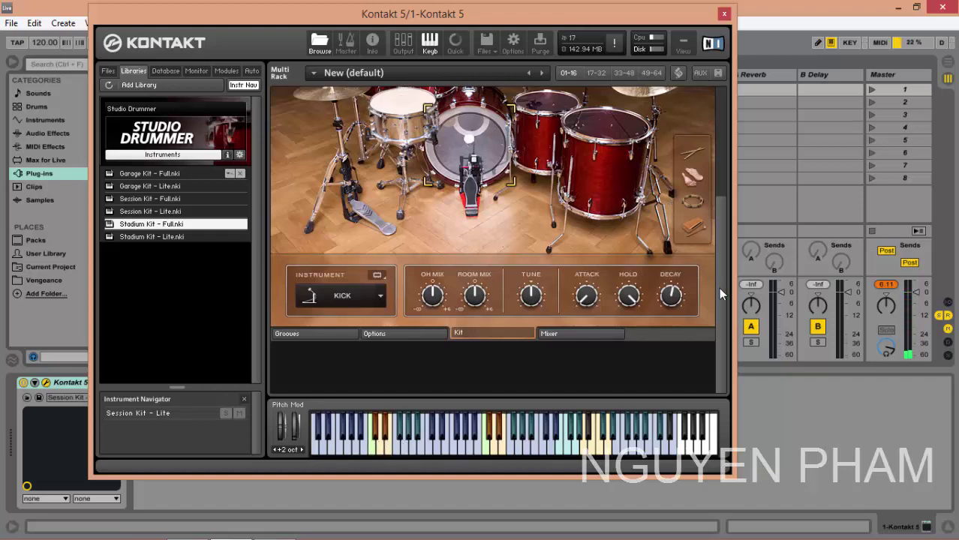
{"action": "left_click_drag", "start_coordinate": [719, 288], "coordinate": [728, 200]}
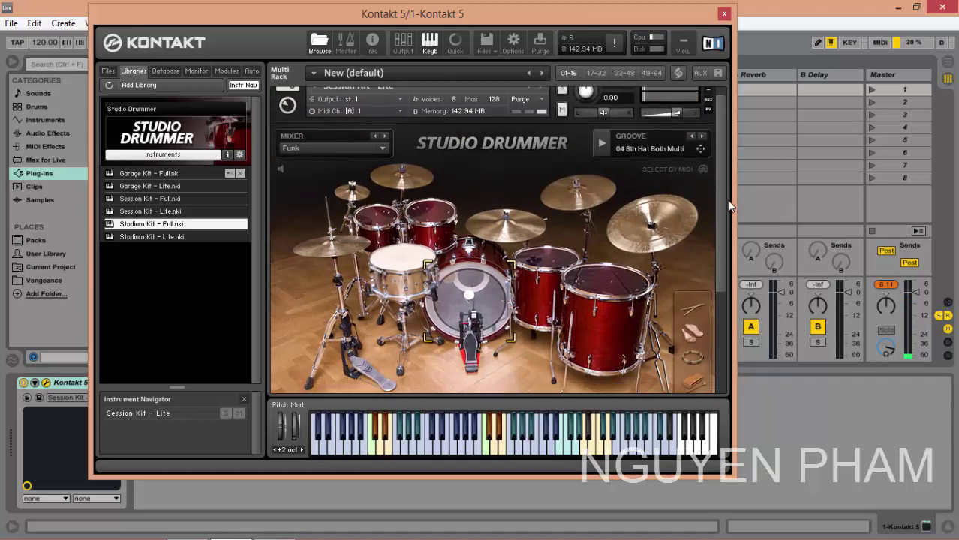
Step: Load Stadium Kit - Lite.nki in place of the Session Kit - Lite
{"action": "scroll", "coordinate": [493, 255], "scroll_direction": "down", "scroll_amount": 3}
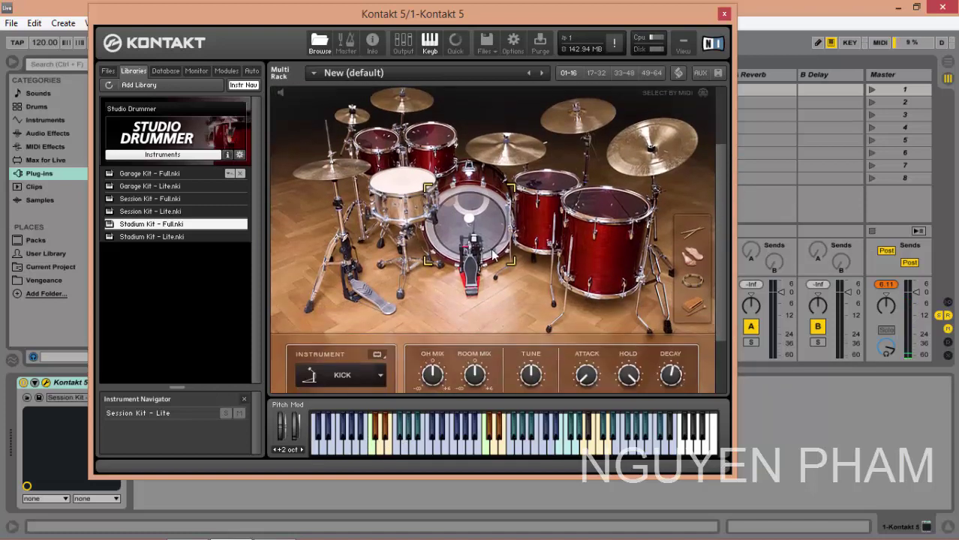
{"action": "left_click", "coordinate": [159, 238]}
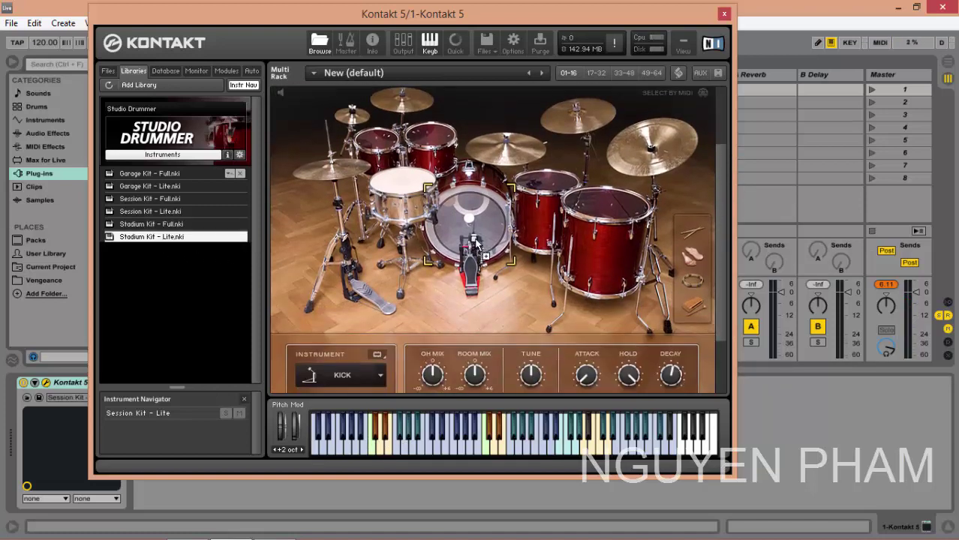
{"action": "left_click_drag", "start_coordinate": [475, 243], "coordinate": [476, 244]}
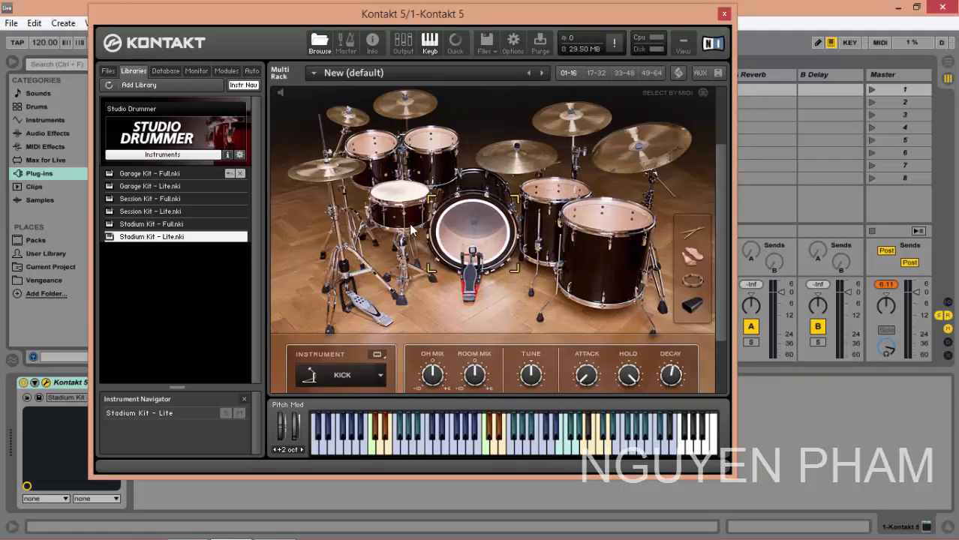
Step: Audition the Stadium Kit - Lite kick and snare sounds on the lower and middle green and yellow keys
{"action": "left_click", "coordinate": [421, 446]}
{"action": "left_click", "coordinate": [379, 445]}
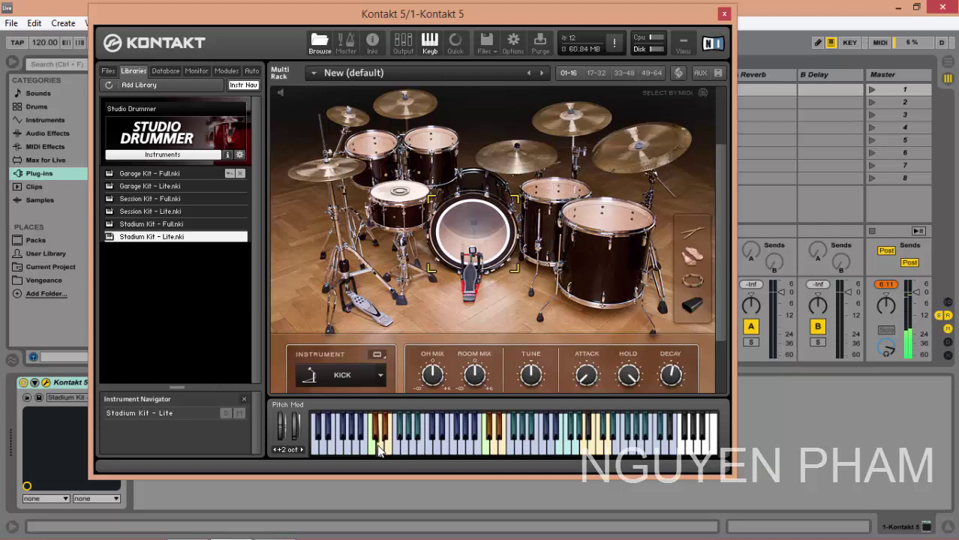
{"action": "left_click", "coordinate": [379, 446]}
{"action": "left_click", "coordinate": [372, 447]}
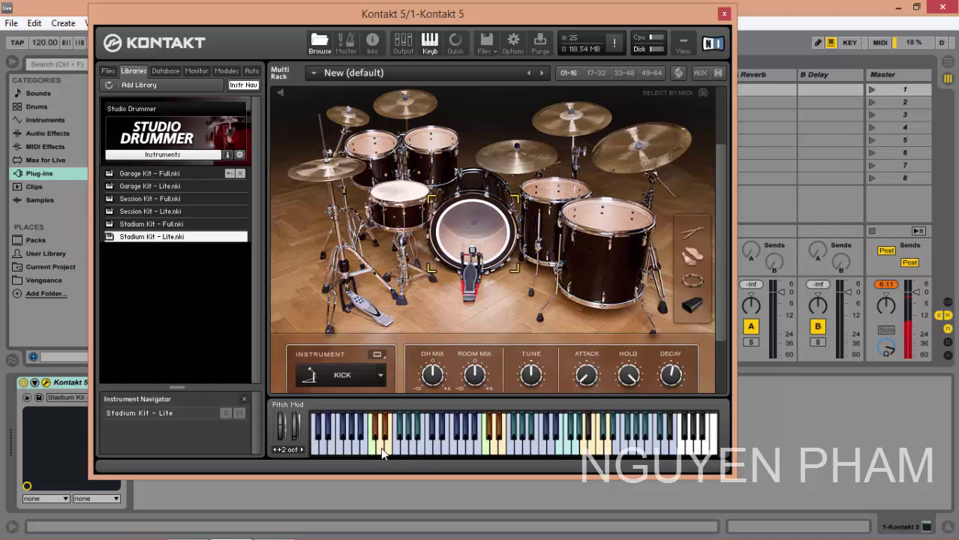
{"action": "left_click", "coordinate": [379, 448]}
{"action": "left_click", "coordinate": [486, 452]}
{"action": "left_click", "coordinate": [486, 451]}
{"action": "left_click", "coordinate": [386, 454]}
{"action": "left_click", "coordinate": [370, 453]}
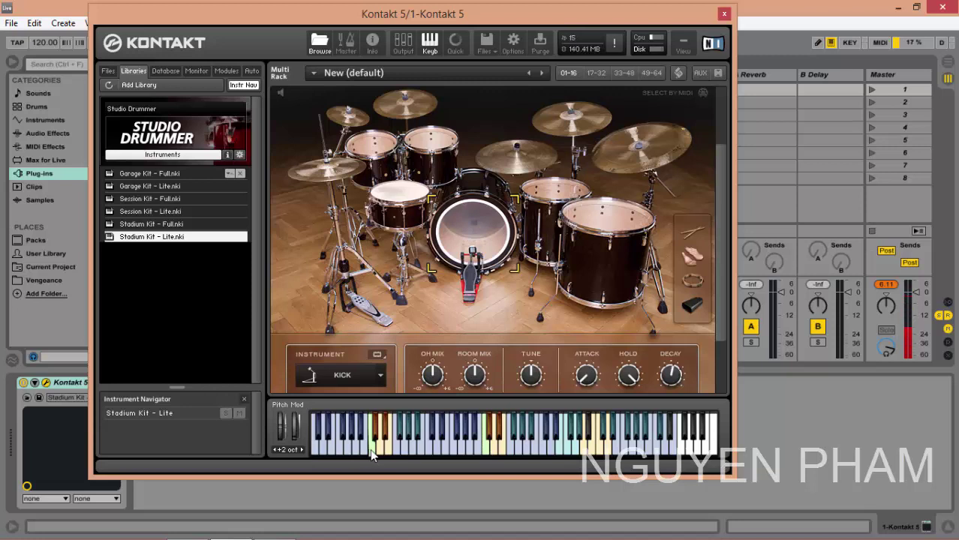
{"action": "left_click", "coordinate": [487, 453]}
{"action": "left_click", "coordinate": [494, 451]}
Step: Audition the Stadium Kit - Lite sounds on the light blue and yellow keys in the upper part of the keyboard
{"action": "left_click", "coordinate": [568, 447]}
{"action": "left_click", "coordinate": [613, 450]}
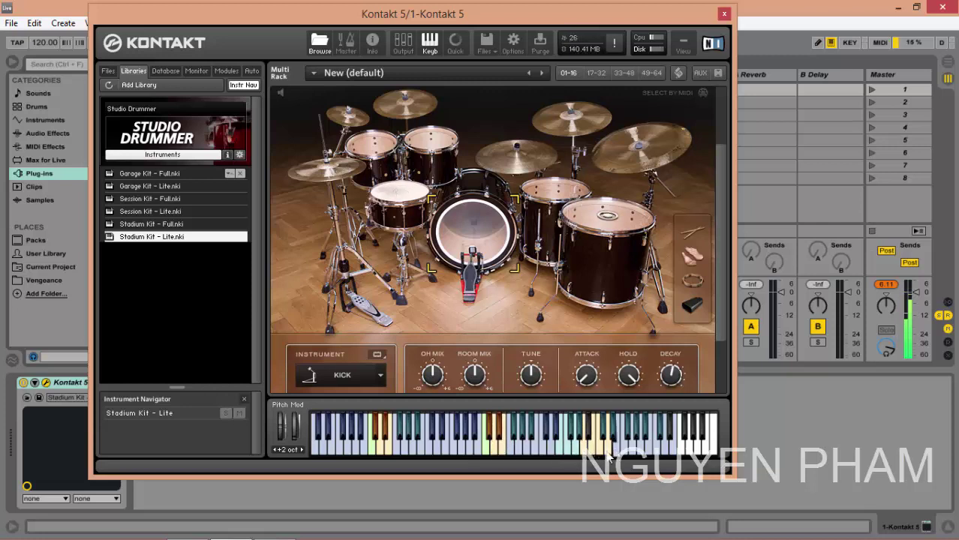
{"action": "left_click", "coordinate": [598, 450]}
{"action": "left_click", "coordinate": [583, 450]}
{"action": "left_click", "coordinate": [606, 450]}
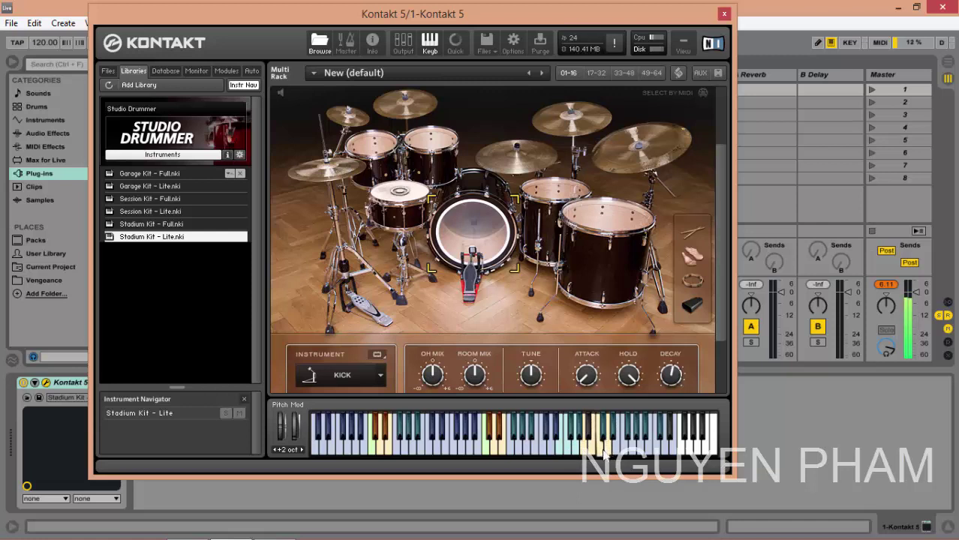
{"action": "left_click", "coordinate": [597, 453]}
{"action": "left_click", "coordinate": [576, 440]}
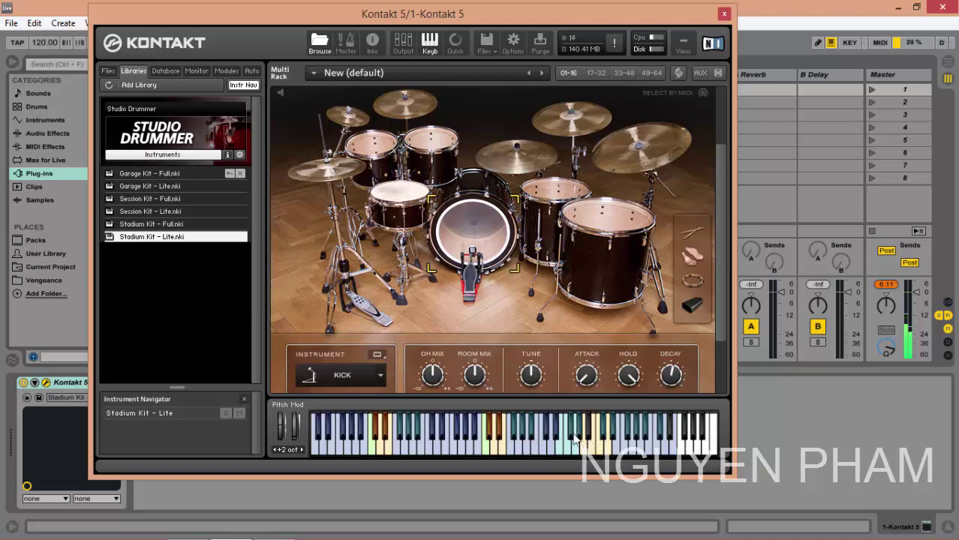
Step: Audition the hi-hat and cymbal sounds on the raised keys in the middle of the keyboard
{"action": "left_click", "coordinate": [535, 433]}
{"action": "left_click", "coordinate": [520, 438]}
{"action": "left_click", "coordinate": [517, 434]}
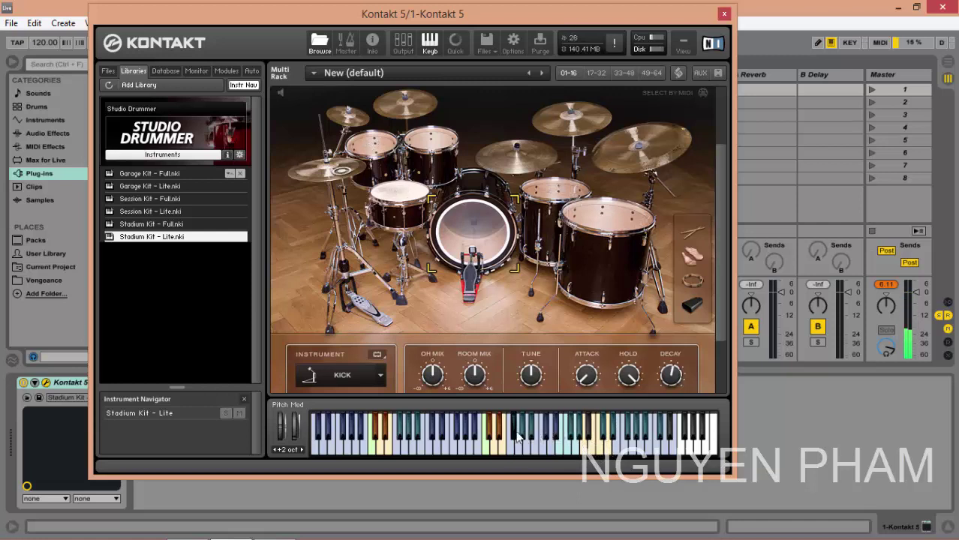
{"action": "left_click", "coordinate": [498, 434]}
{"action": "left_click", "coordinate": [489, 434]}
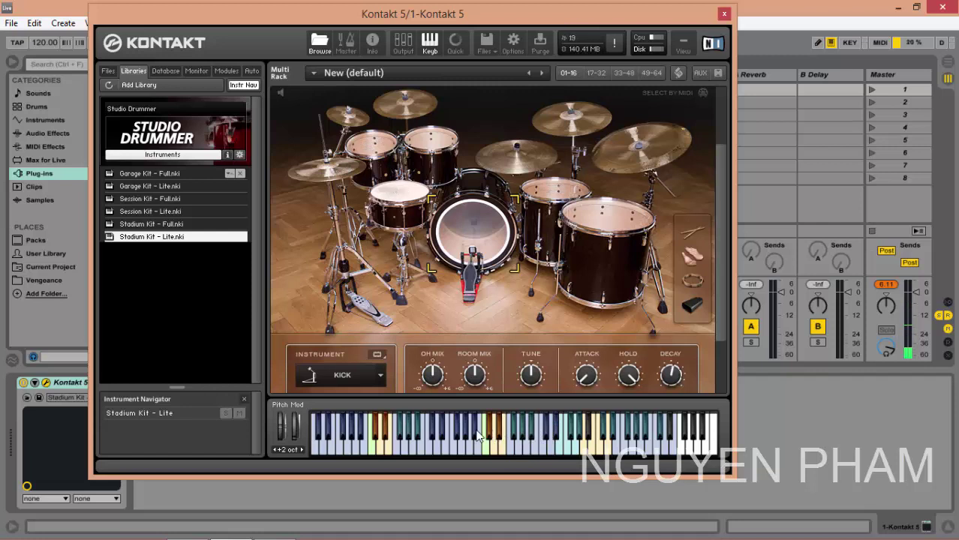
{"action": "left_click", "coordinate": [468, 436]}
{"action": "left_click", "coordinate": [474, 434]}
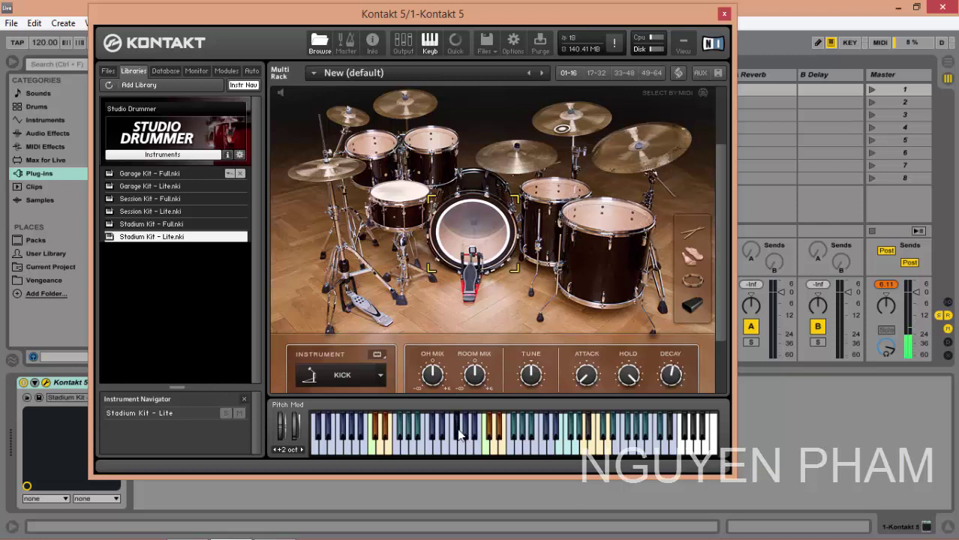
Step: Audition the remaining Stadium Kit - Lite sounds on keys in the lower half of the keyboard
{"action": "left_click", "coordinate": [446, 435]}
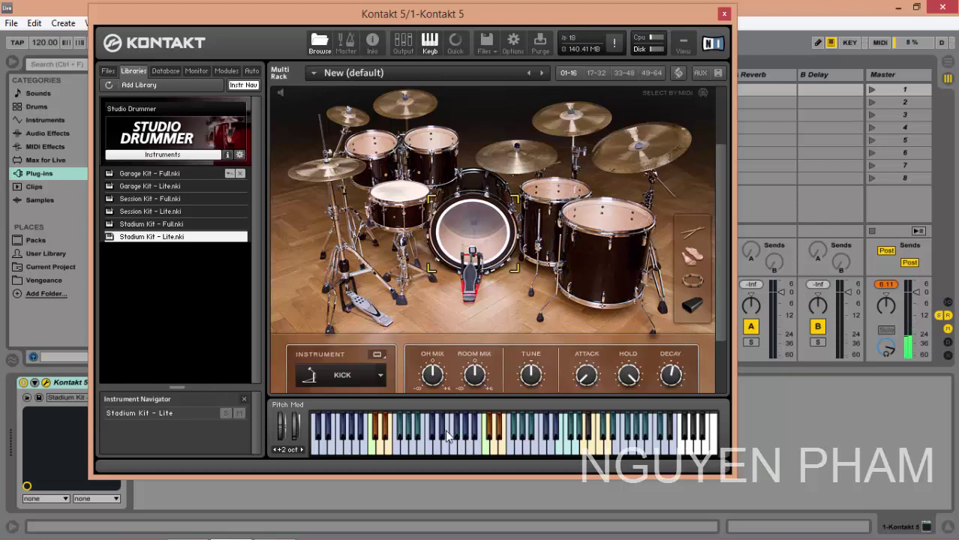
{"action": "left_click", "coordinate": [403, 437]}
{"action": "left_click", "coordinate": [389, 438]}
{"action": "left_click", "coordinate": [358, 439]}
{"action": "left_click", "coordinate": [345, 436]}
{"action": "left_click", "coordinate": [472, 447]}
Step: Choose the Pop mixer preset for the Stadium Kit - Lite and advance the groove to 12 8th Ride
{"action": "left_click_drag", "start_coordinate": [722, 252], "coordinate": [729, 174]}
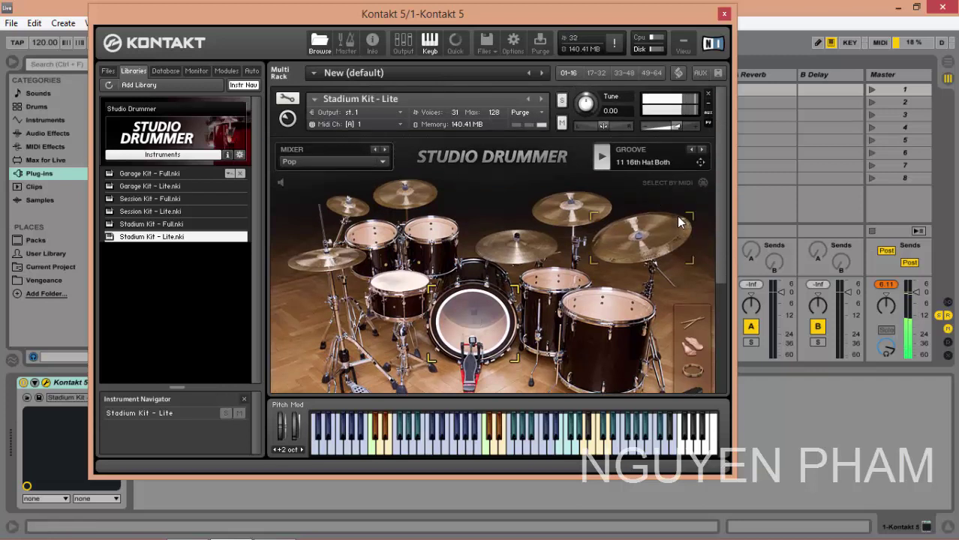
{"action": "left_click", "coordinate": [349, 161]}
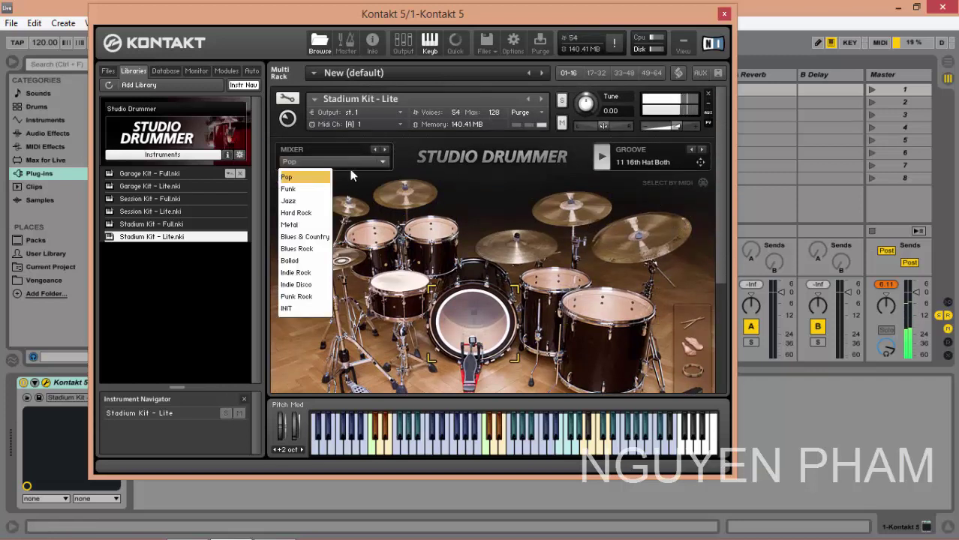
{"action": "left_click", "coordinate": [298, 179]}
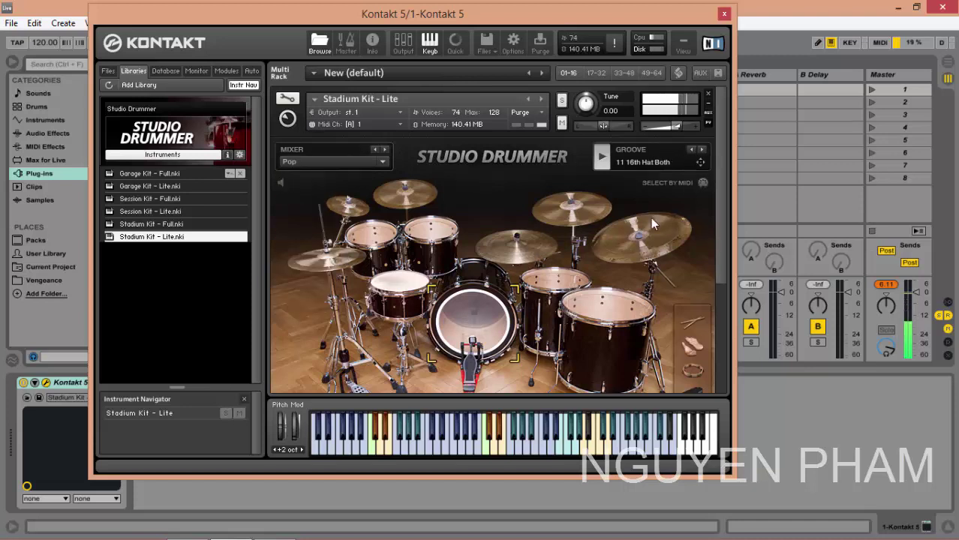
{"action": "left_click", "coordinate": [700, 150]}
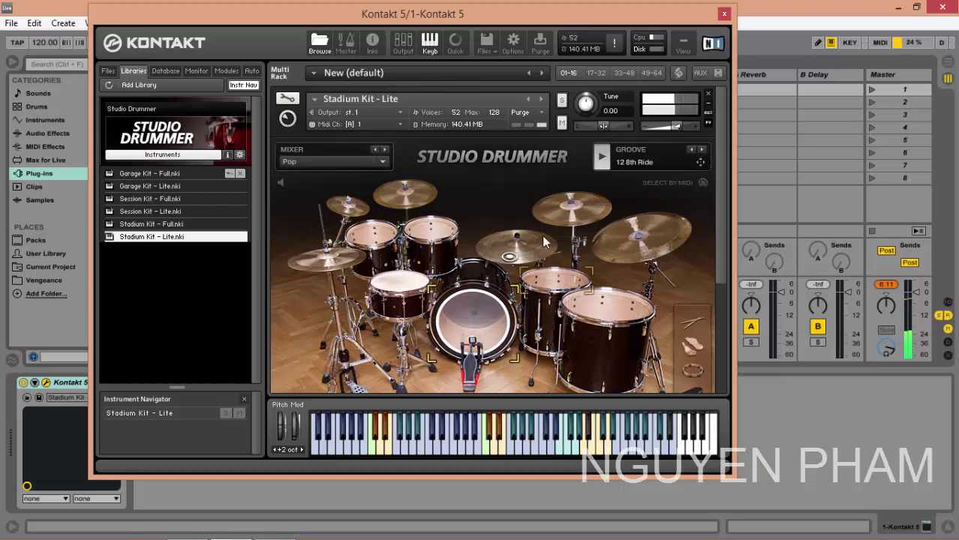
Step: Try the kit's tuning at 3.00, reset it to 0.00, and adjust the instrument volume to a raised level
{"action": "mouse_move", "coordinate": [678, 125]}
{"action": "left_mouse_down"}
{"action": "mouse_move", "coordinate": [690, 124]}
{"action": "mouse_move", "coordinate": [648, 129]}
{"action": "mouse_move", "coordinate": [694, 128]}
{"action": "left_mouse_up"}
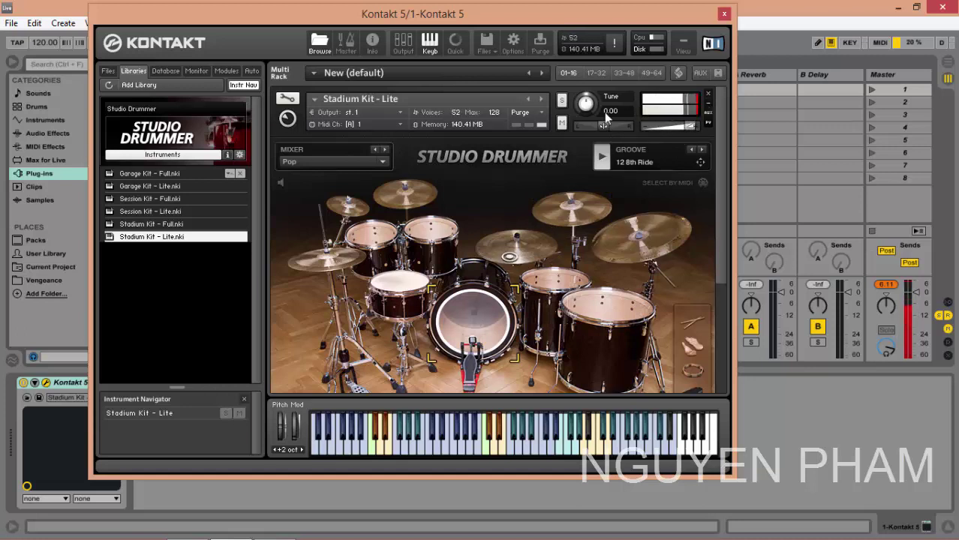
{"action": "mouse_move", "coordinate": [585, 104]}
{"action": "left_mouse_down"}
{"action": "mouse_move", "coordinate": [582, 123]}
{"action": "mouse_move", "coordinate": [598, 80]}
{"action": "mouse_move", "coordinate": [578, 136]}
{"action": "mouse_move", "coordinate": [588, 102]}
{"action": "left_mouse_up"}
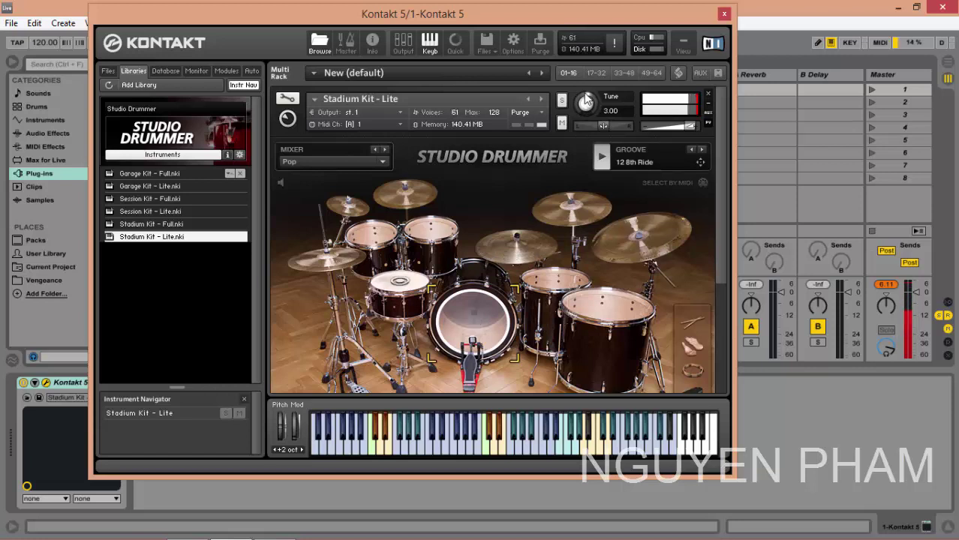
{"action": "left_click", "coordinate": [586, 103], "text": "ctrl"}
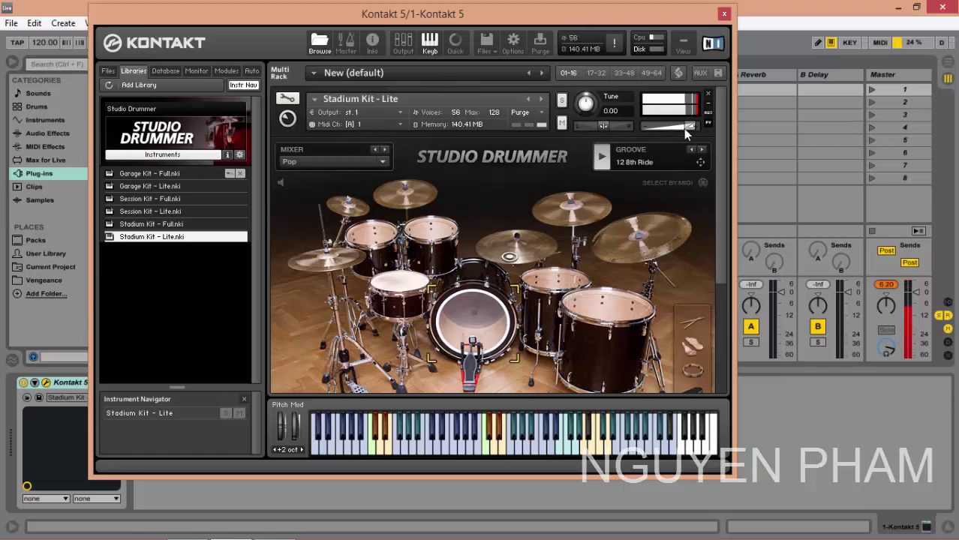
{"action": "left_click_drag", "start_coordinate": [686, 128], "coordinate": [674, 130]}
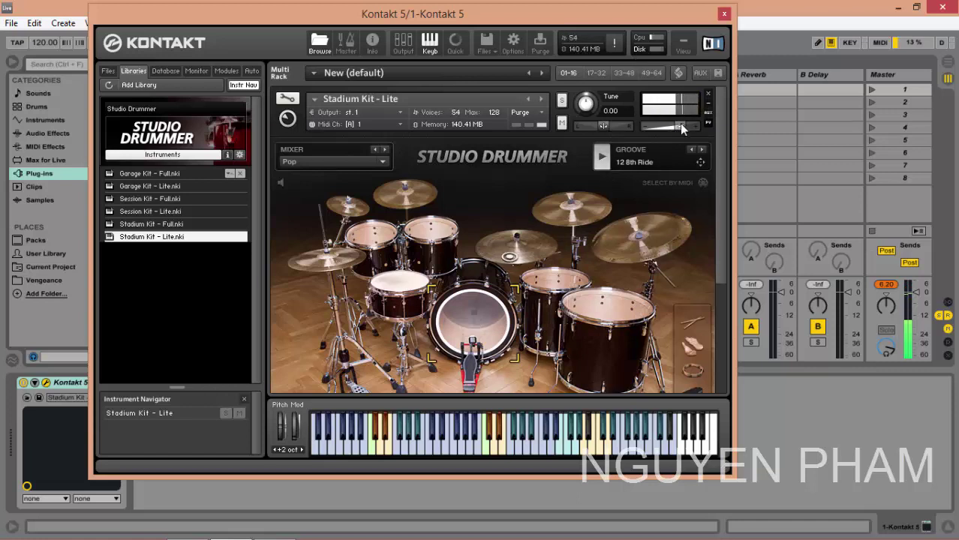
{"action": "left_click_drag", "start_coordinate": [679, 125], "coordinate": [684, 124]}
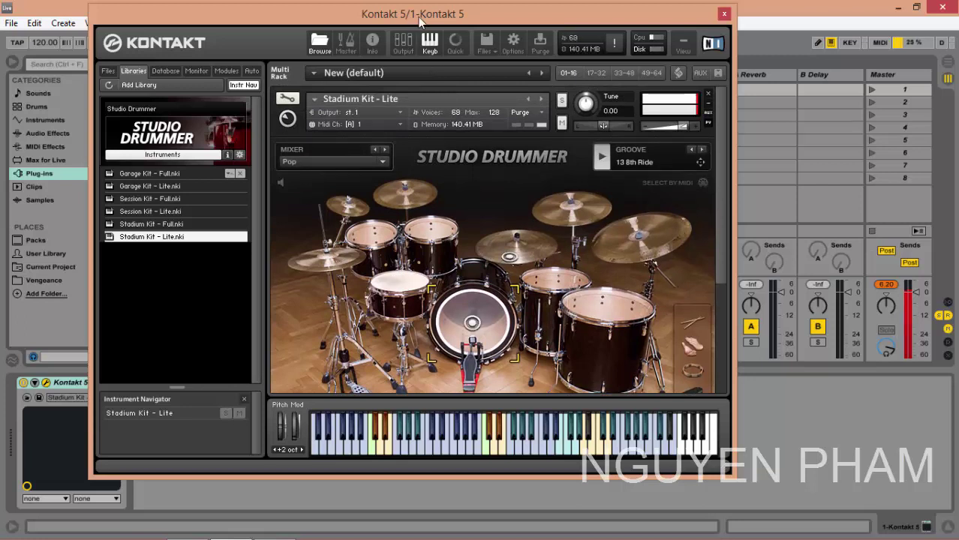
Step: Add the Limiter audio effect after Kontakt 5 on its track and lower the limiter's ceiling
{"action": "left_click_drag", "start_coordinate": [418, 16], "coordinate": [701, 13]}
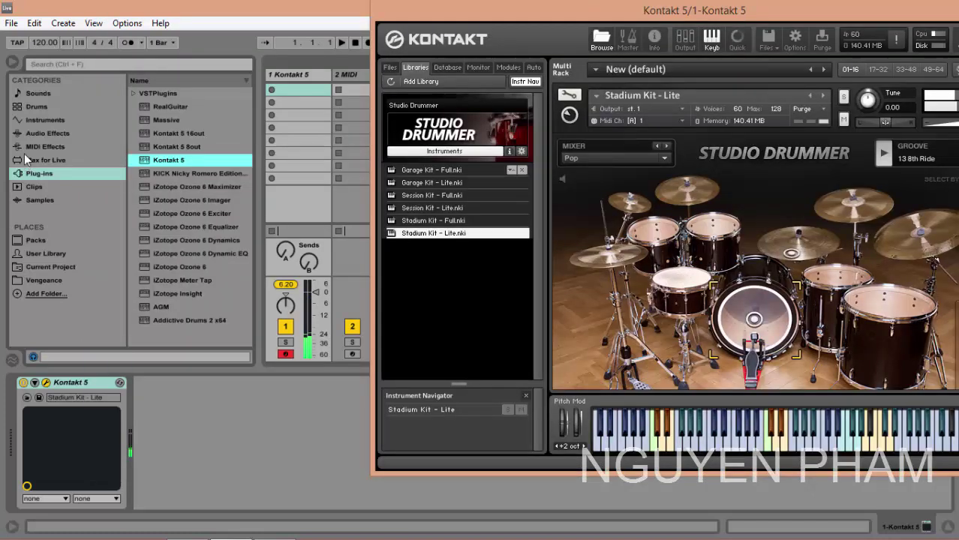
{"action": "left_click", "coordinate": [37, 133]}
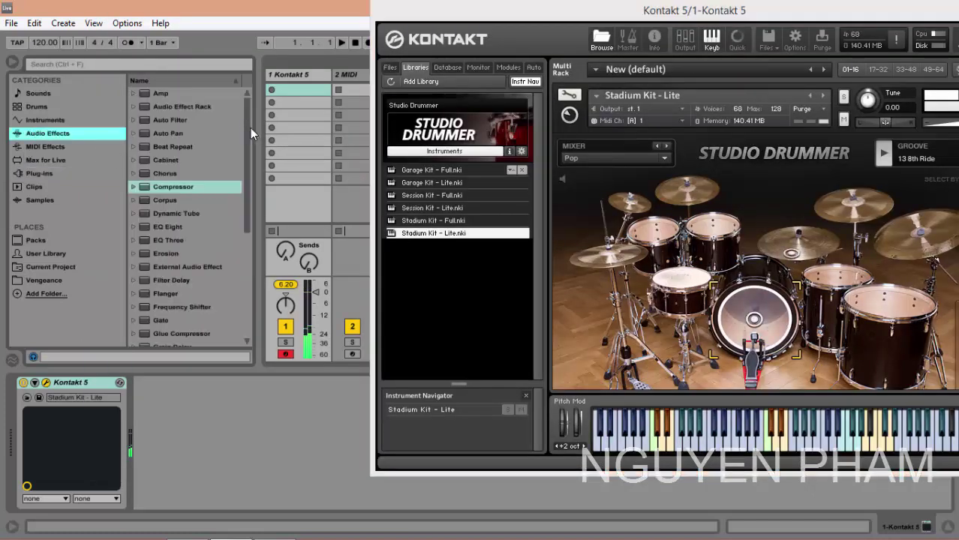
{"action": "left_click_drag", "start_coordinate": [246, 127], "coordinate": [246, 223]}
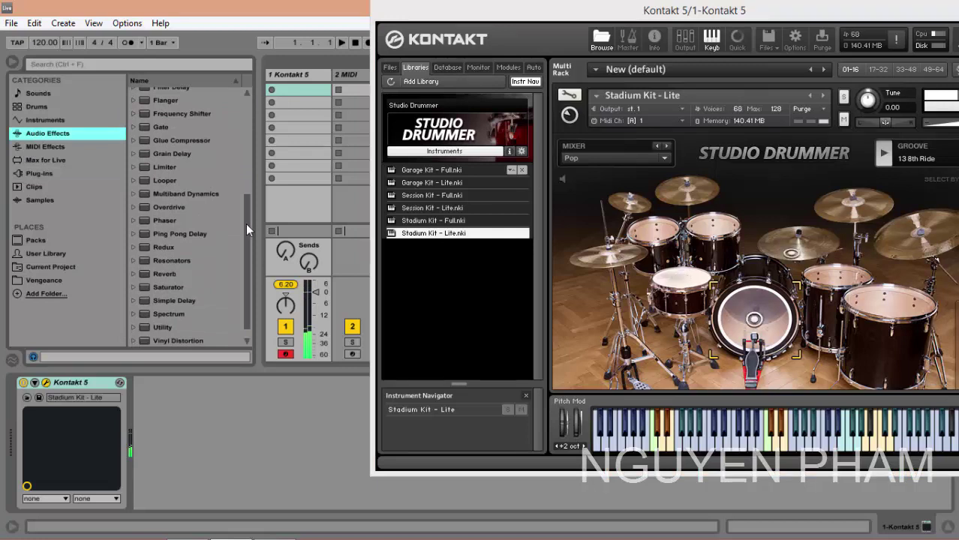
{"action": "left_click_drag", "start_coordinate": [246, 223], "coordinate": [247, 217]}
{"action": "left_click", "coordinate": [166, 184]}
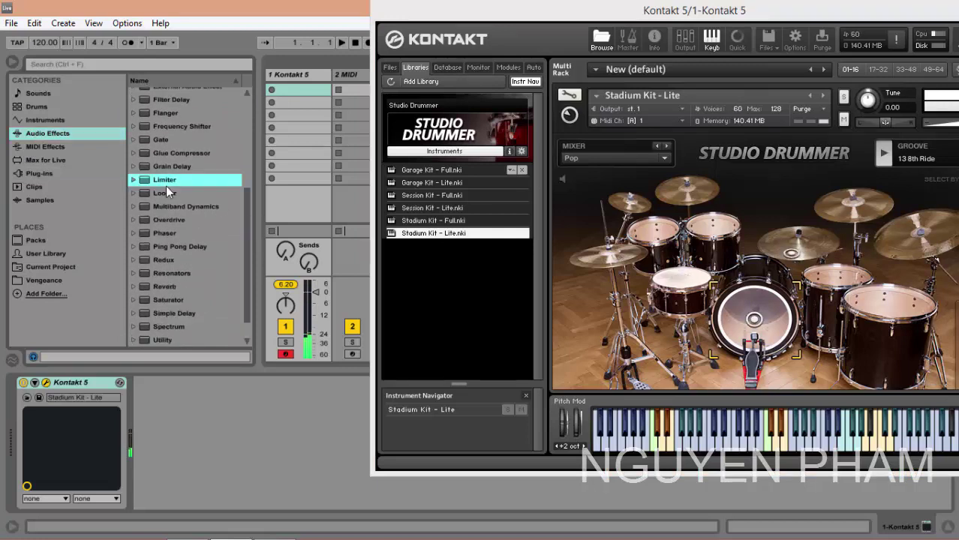
{"action": "left_click_drag", "start_coordinate": [166, 186], "coordinate": [383, 447]}
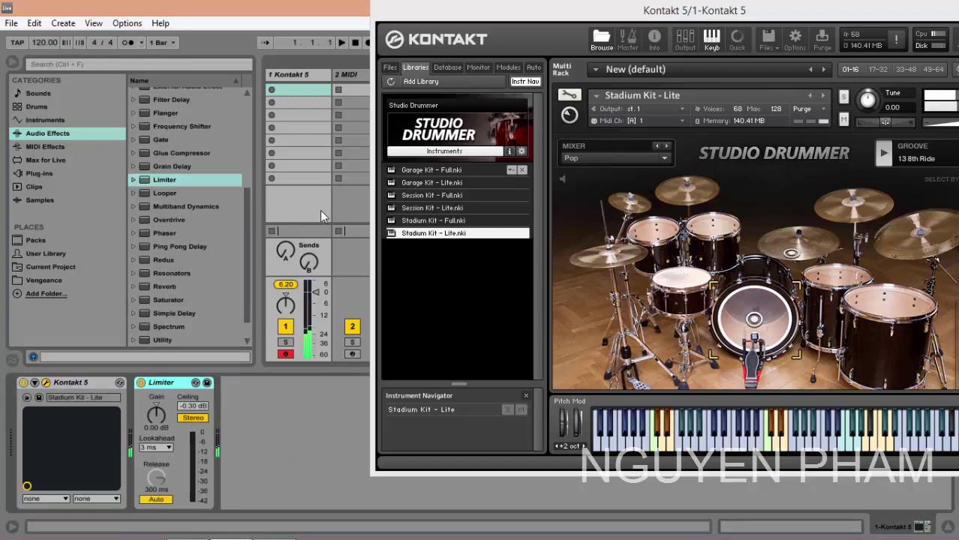
{"action": "mouse_move", "coordinate": [192, 405]}
{"action": "left_mouse_down"}
{"action": "mouse_move", "coordinate": [191, 426]}
{"action": "mouse_move", "coordinate": [193, 405]}
{"action": "left_mouse_up"}
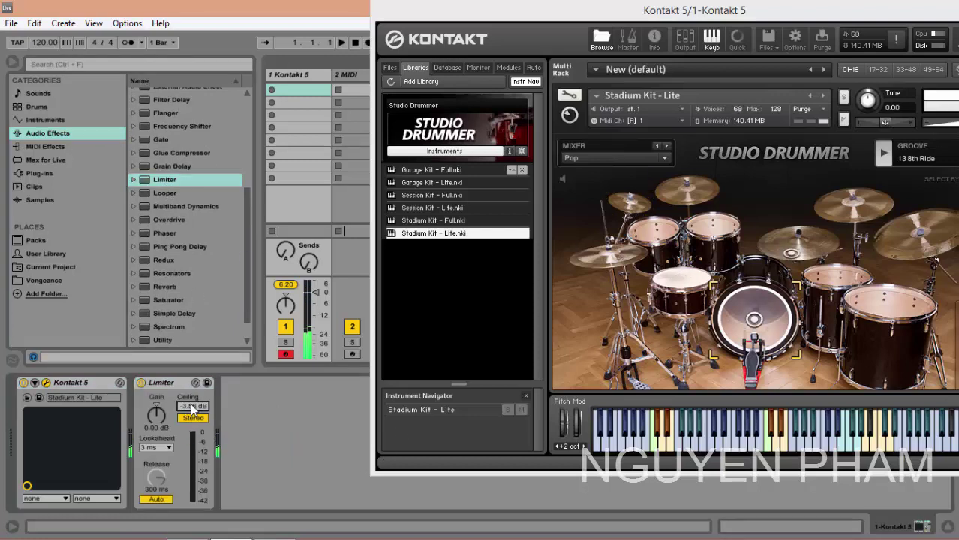
Step: Bring the Kontakt window back to the centre and raise the kick's OH Mix, Room Mix and Tune settings
{"action": "left_click_drag", "start_coordinate": [838, 13], "coordinate": [400, 113]}
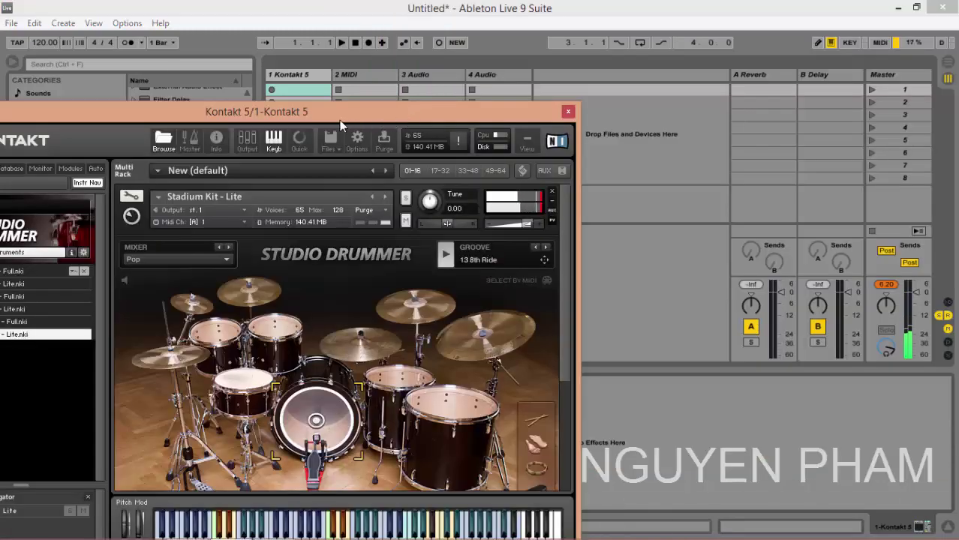
{"action": "left_click_drag", "start_coordinate": [339, 120], "coordinate": [513, 48]}
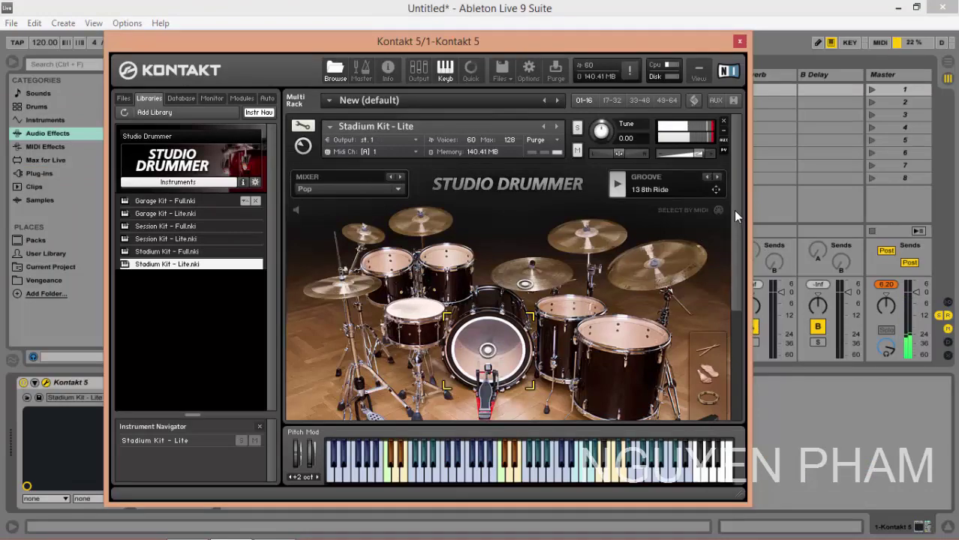
{"action": "left_click_drag", "start_coordinate": [733, 210], "coordinate": [736, 330]}
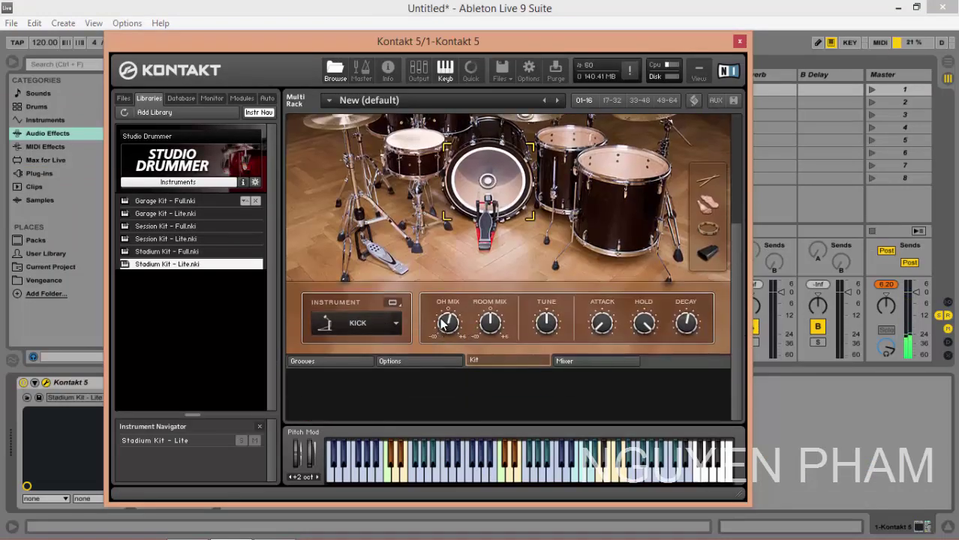
{"action": "left_click_drag", "start_coordinate": [441, 318], "coordinate": [445, 262]}
{"action": "mouse_move", "coordinate": [486, 327]}
{"action": "left_mouse_down"}
{"action": "mouse_move", "coordinate": [481, 270]}
{"action": "mouse_move", "coordinate": [467, 330]}
{"action": "mouse_move", "coordinate": [482, 378]}
{"action": "mouse_move", "coordinate": [471, 324]}
{"action": "left_mouse_up"}
{"action": "left_click_drag", "start_coordinate": [545, 321], "coordinate": [513, 288]}
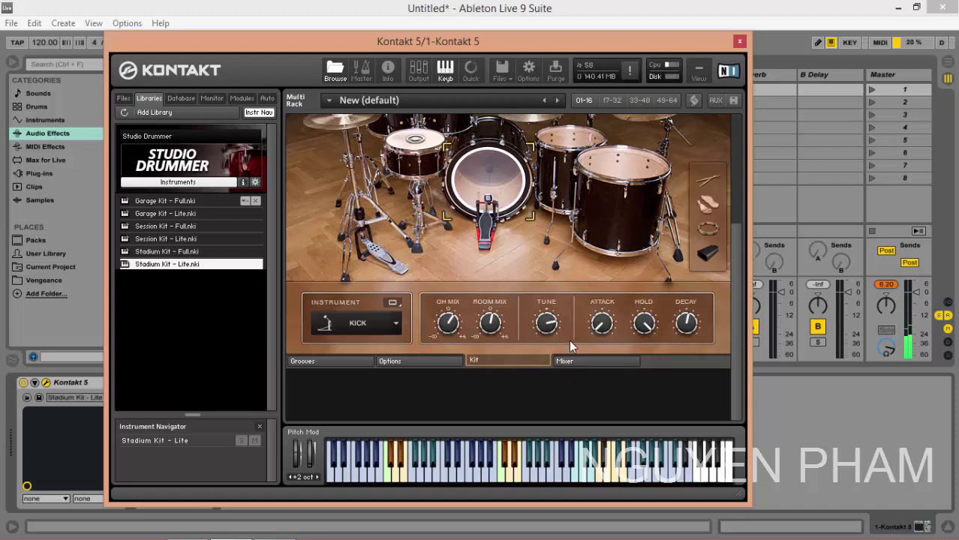
Step: Solo the snare channel in the kit's mixer to hear it alone, and switch the solo to the kick channel
{"action": "left_click", "coordinate": [575, 360]}
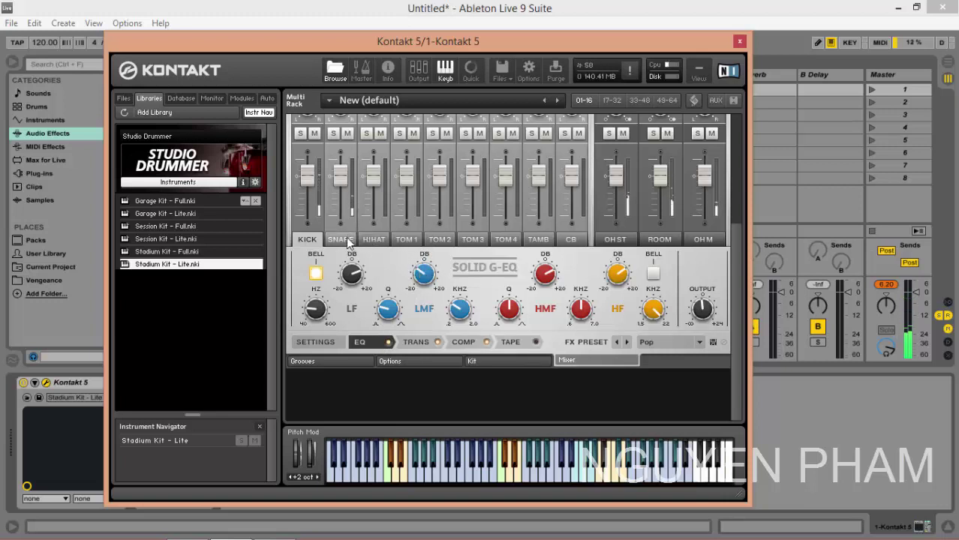
{"action": "left_click", "coordinate": [333, 132]}
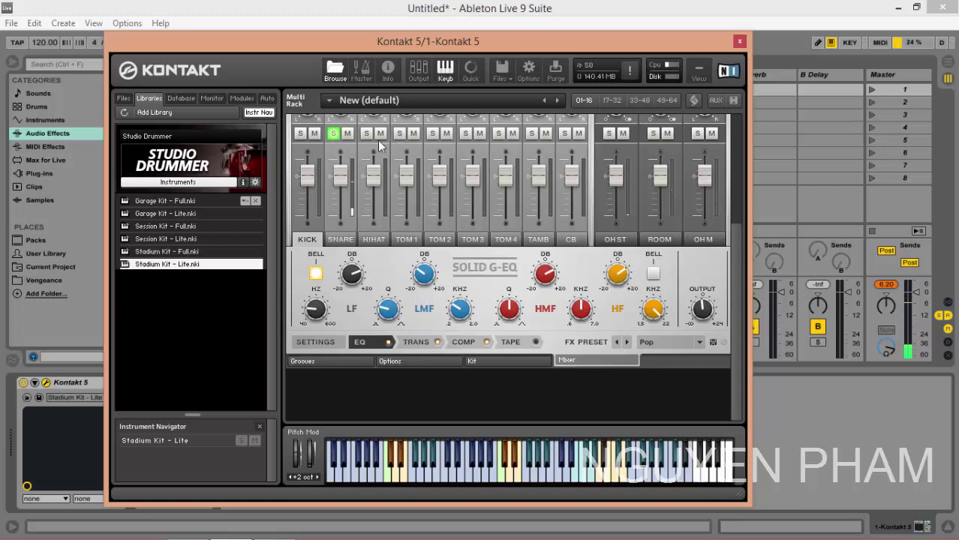
{"action": "left_click", "coordinate": [333, 133]}
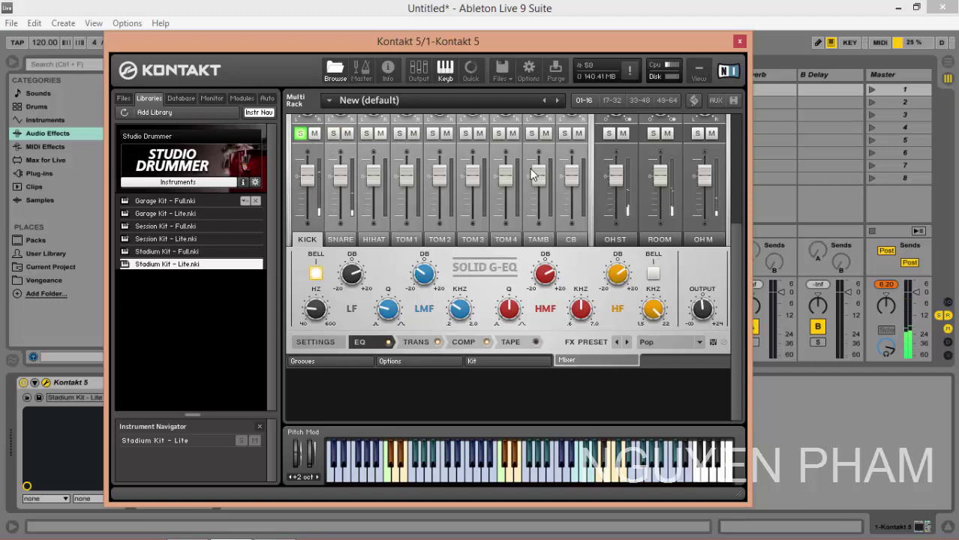
Step: Turn off the kick channel's solo, and solo the hi-hat channel briefly to hear it alone
{"action": "left_click", "coordinate": [302, 133]}
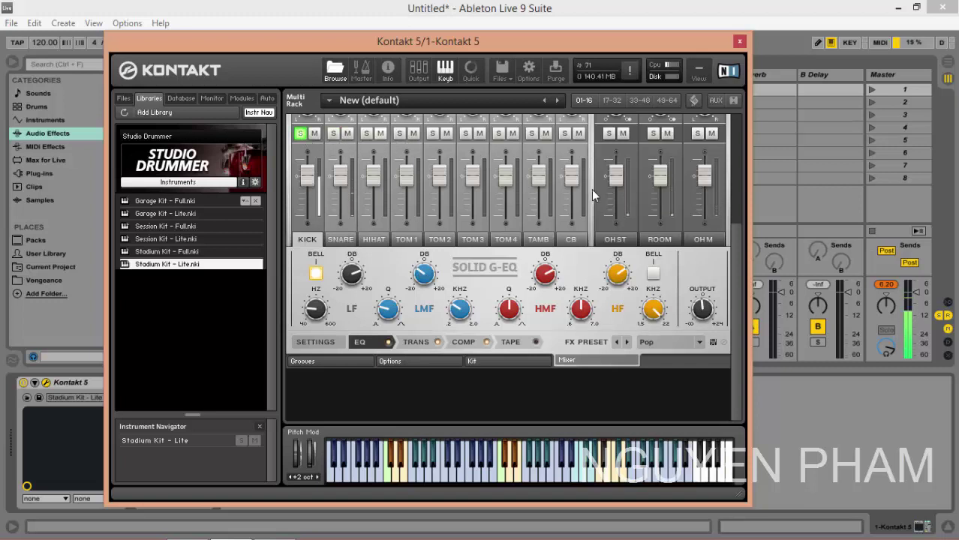
{"action": "left_click", "coordinate": [299, 135]}
{"action": "scroll", "coordinate": [467, 257], "scroll_direction": "up", "scroll_amount": 1}
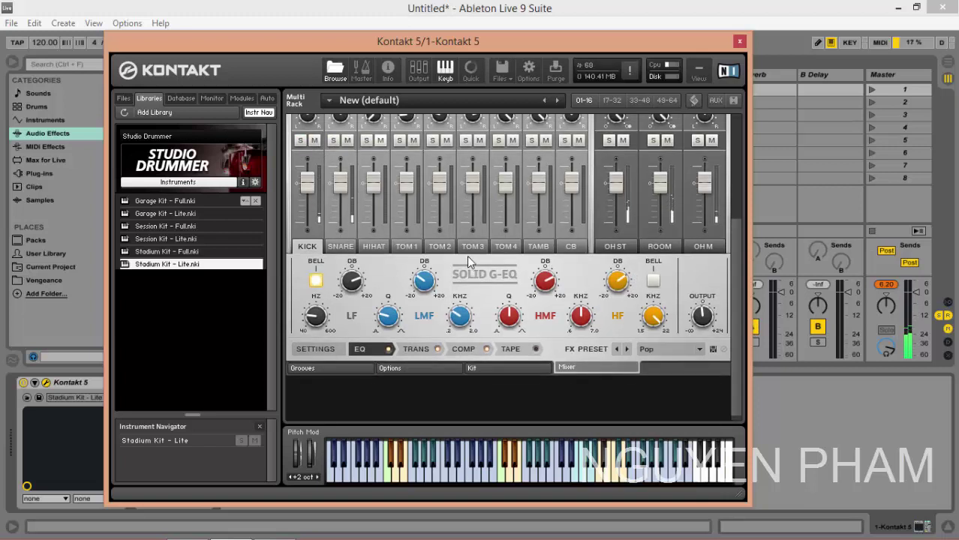
{"action": "scroll", "coordinate": [467, 255], "scroll_direction": "up", "scroll_amount": 1}
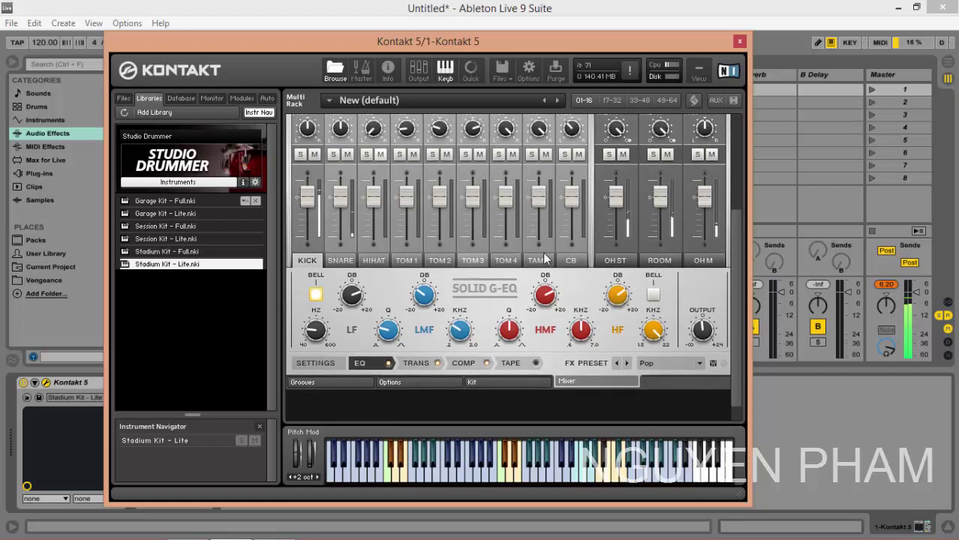
{"action": "left_click", "coordinate": [365, 154]}
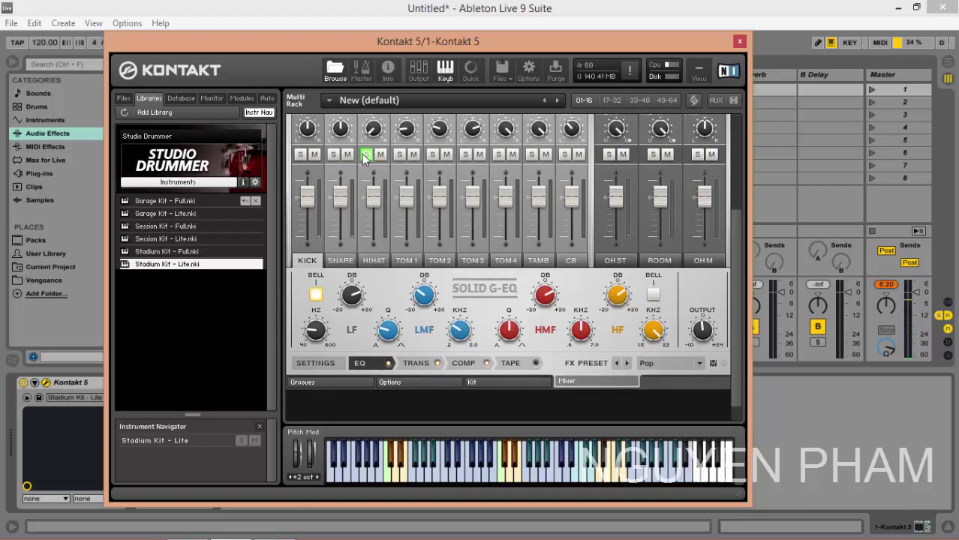
{"action": "left_click", "coordinate": [364, 155]}
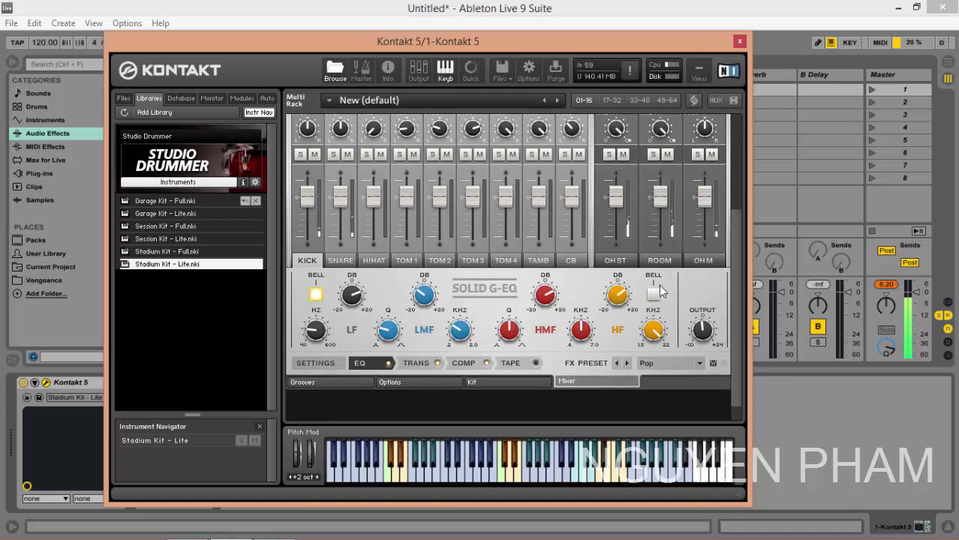
Step: Solo the stereo overhead, room and mono overhead channels in turn to hear each alone, ending with no solo
{"action": "left_click", "coordinate": [608, 154]}
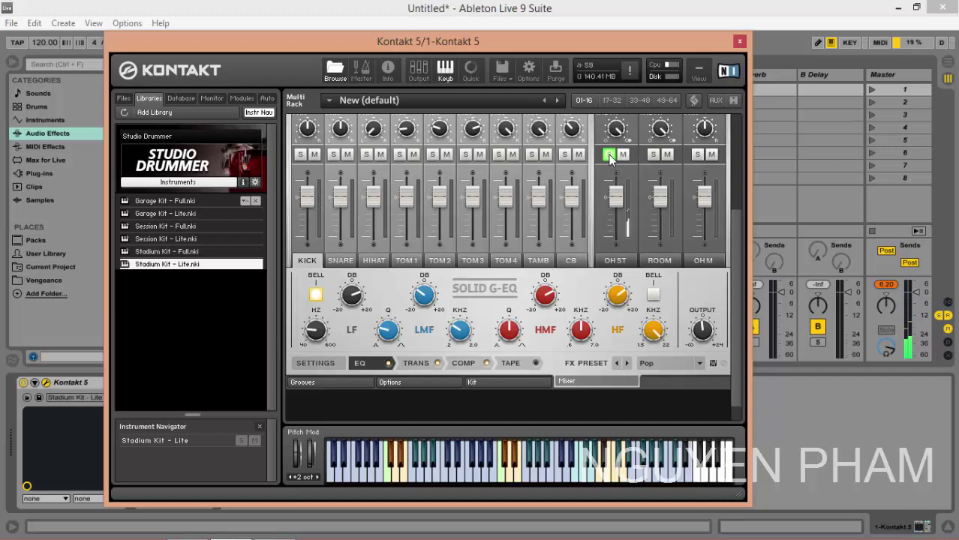
{"action": "left_click", "coordinate": [651, 155]}
{"action": "left_click", "coordinate": [698, 155]}
{"action": "left_click", "coordinate": [698, 155]}
Step: Try the input level on the kick's Transient Master and the threshold on its Solid Bus Comp
{"action": "left_click", "coordinate": [419, 363]}
{"action": "left_click_drag", "start_coordinate": [457, 313], "coordinate": [460, 266]}
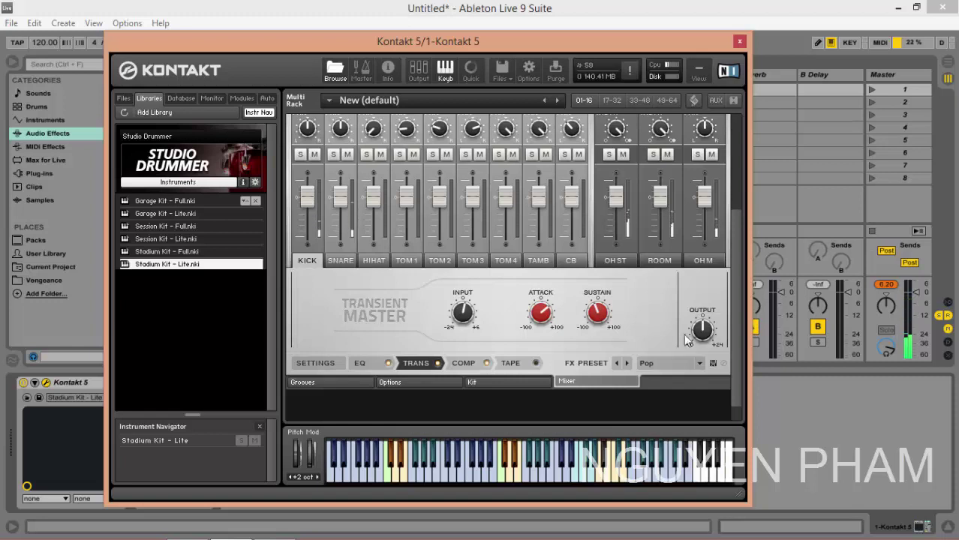
{"action": "left_click", "coordinate": [472, 366]}
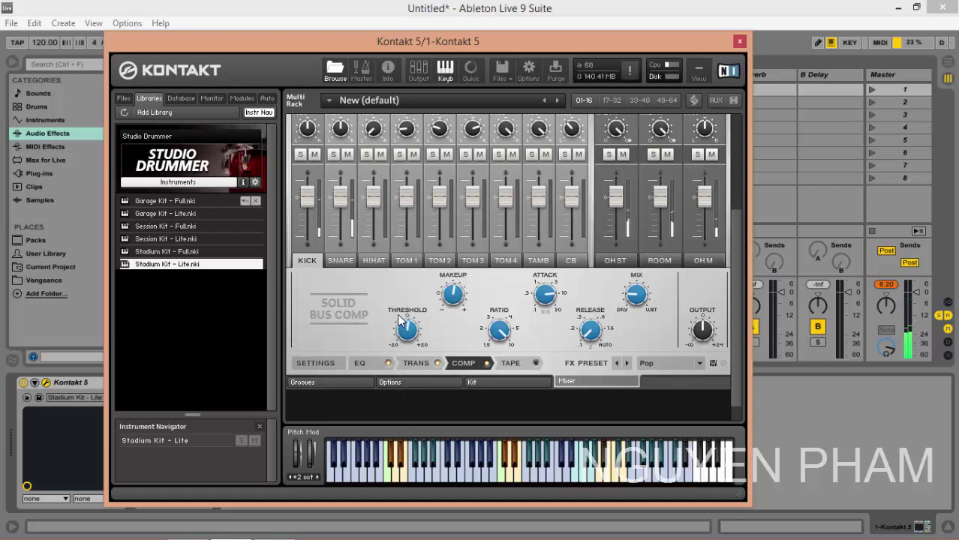
{"action": "left_click_drag", "start_coordinate": [396, 286], "coordinate": [388, 357]}
Step: Audition other FX presets on the kick channel, including Kick C, and settle on Kick B
{"action": "left_click", "coordinate": [625, 363]}
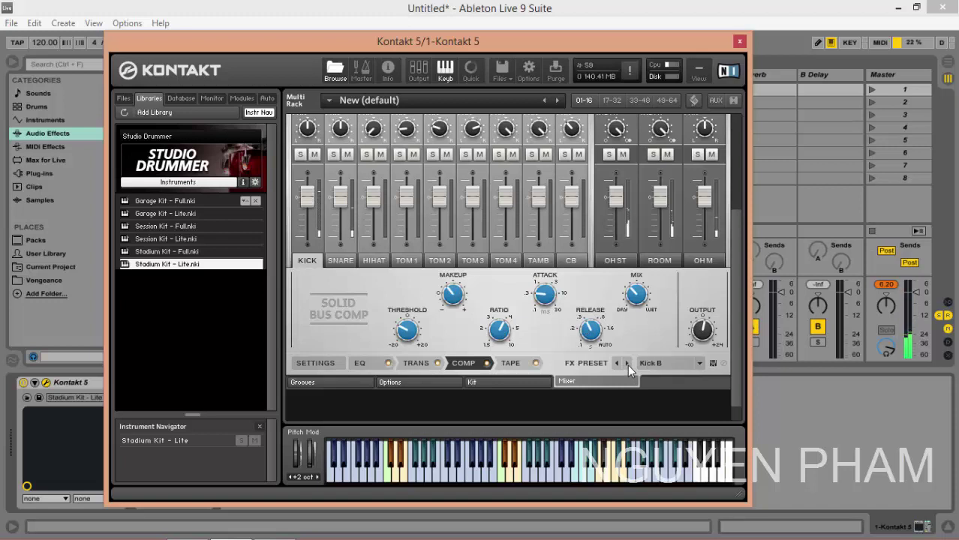
{"action": "left_click", "coordinate": [627, 364]}
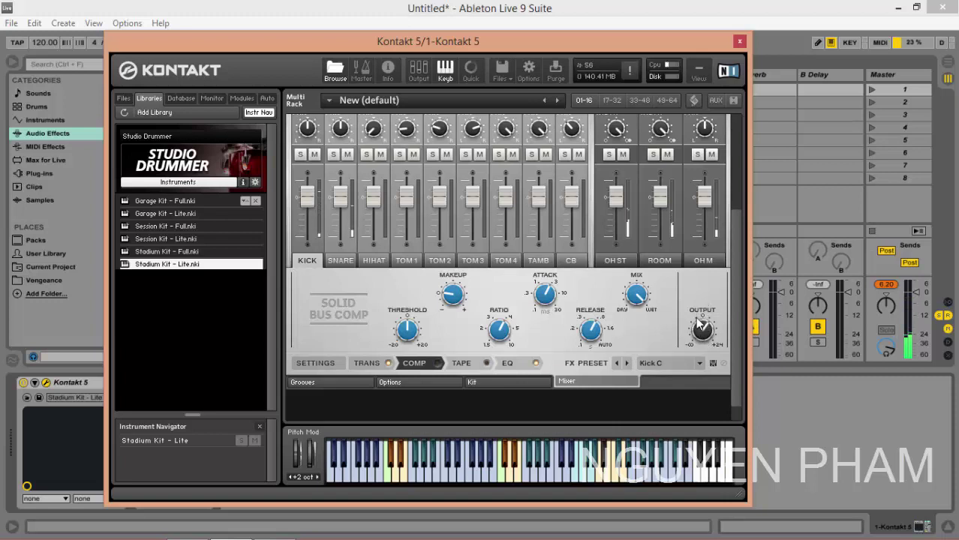
{"action": "left_click", "coordinate": [626, 364]}
{"action": "left_click", "coordinate": [616, 363]}
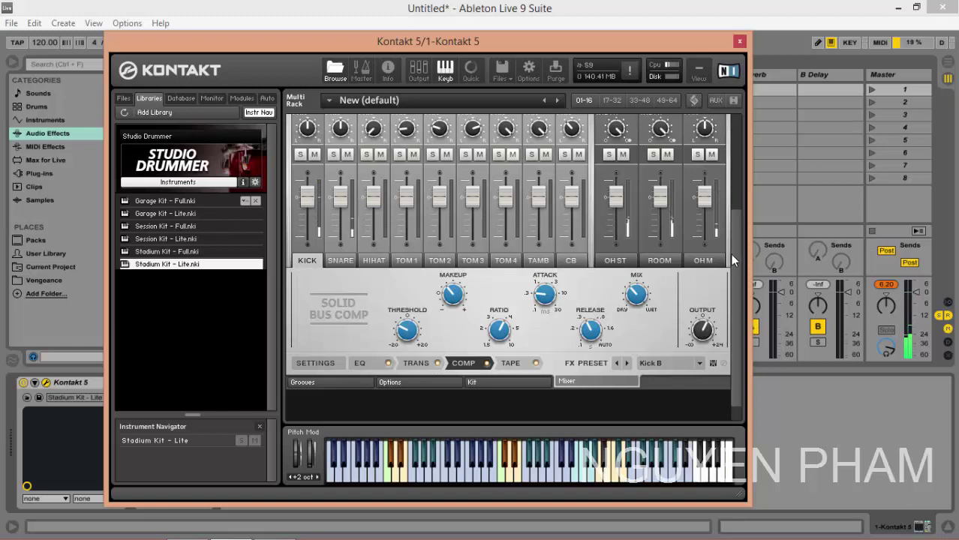
Step: Return from the mixer to the instrument's Kit page with the drum set and kick settings
{"action": "left_click_drag", "start_coordinate": [731, 259], "coordinate": [755, 237]}
{"action": "left_click_drag", "start_coordinate": [735, 272], "coordinate": [742, 231]}
{"action": "left_click", "coordinate": [492, 363]}
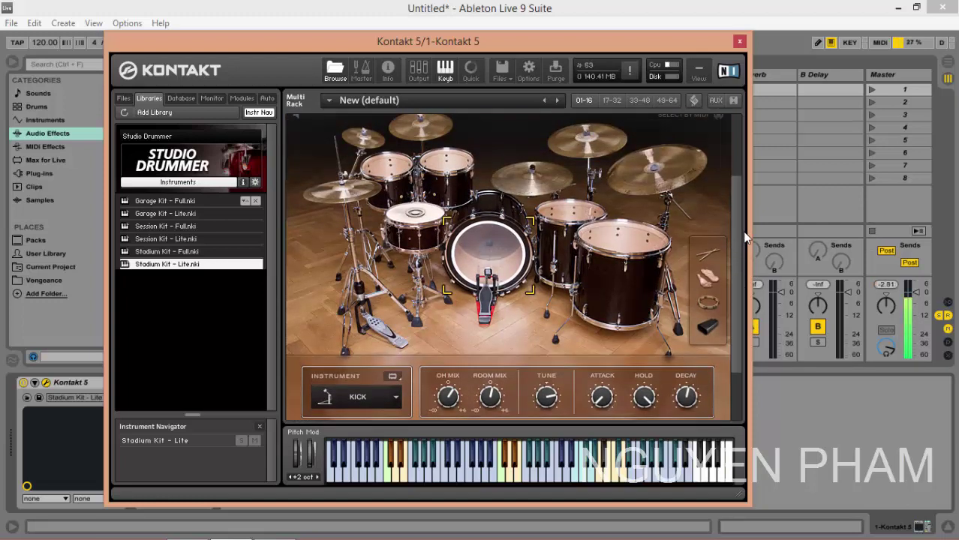